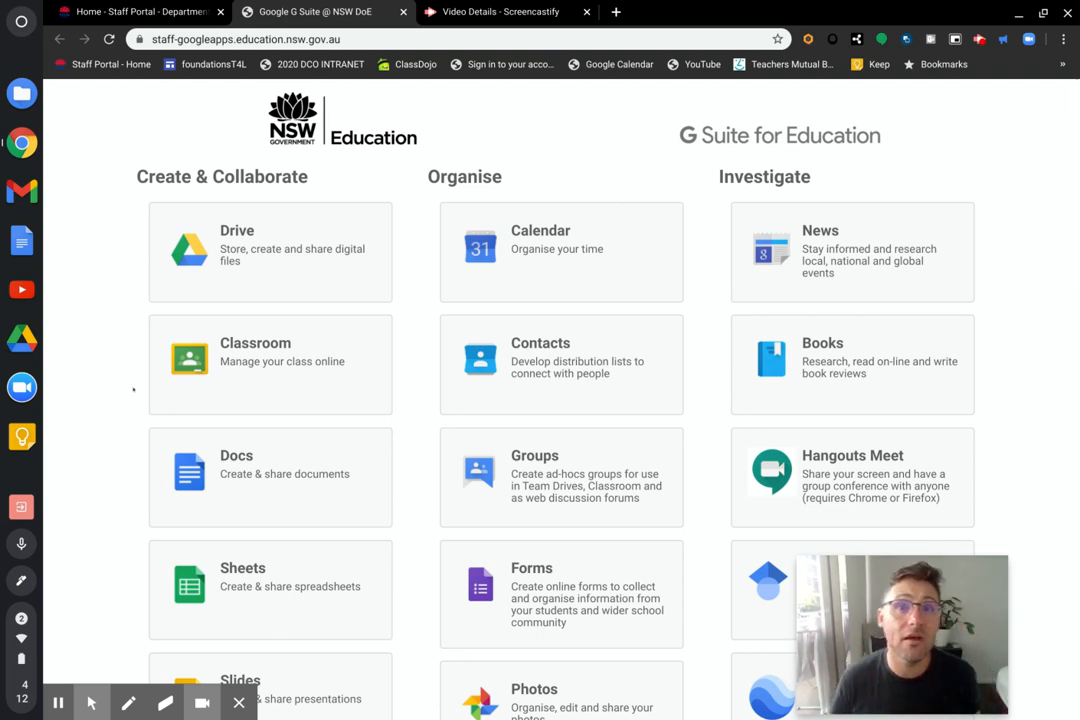
Step: Open Sites (New) from the G Suite for Education page and start a blank site
{"action": "scroll", "coordinate": [133, 389], "scroll_direction": "down", "scroll_amount": 1}
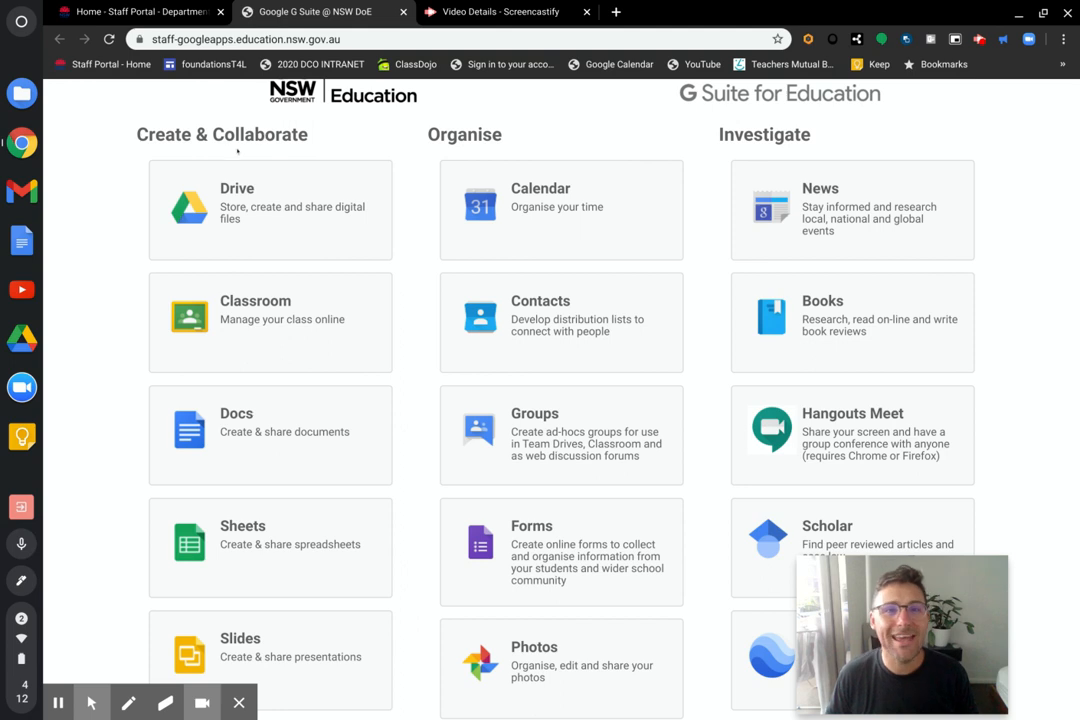
{"action": "scroll", "coordinate": [280, 212], "scroll_direction": "down", "scroll_amount": 3}
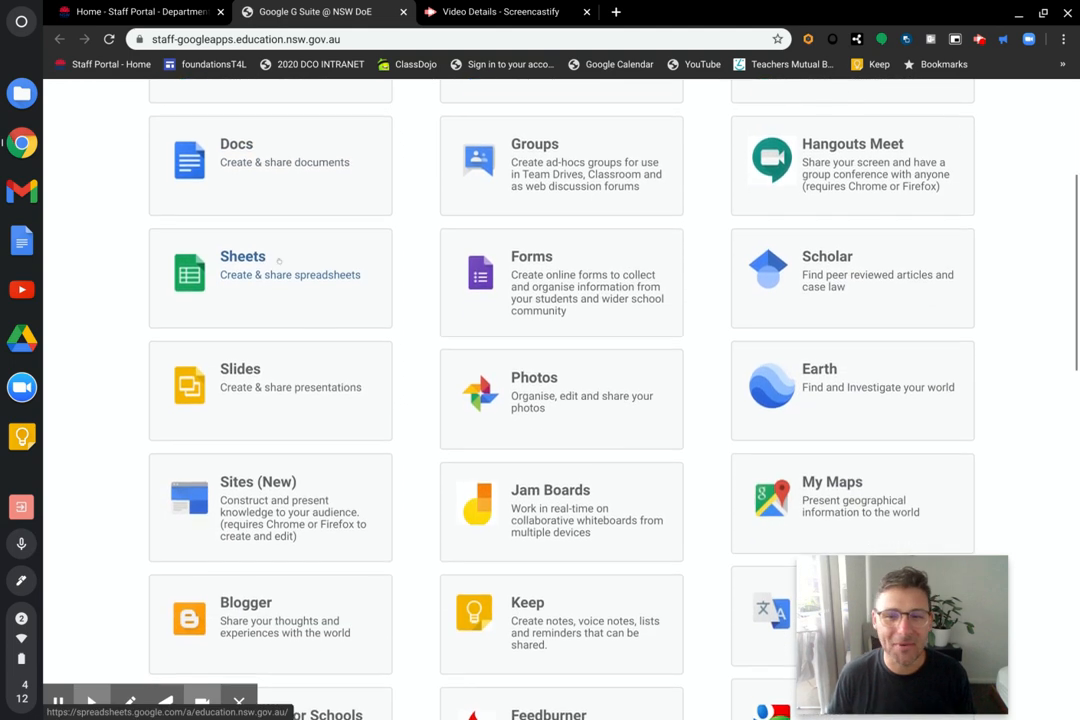
{"action": "scroll", "coordinate": [279, 261], "scroll_direction": "down", "scroll_amount": 1}
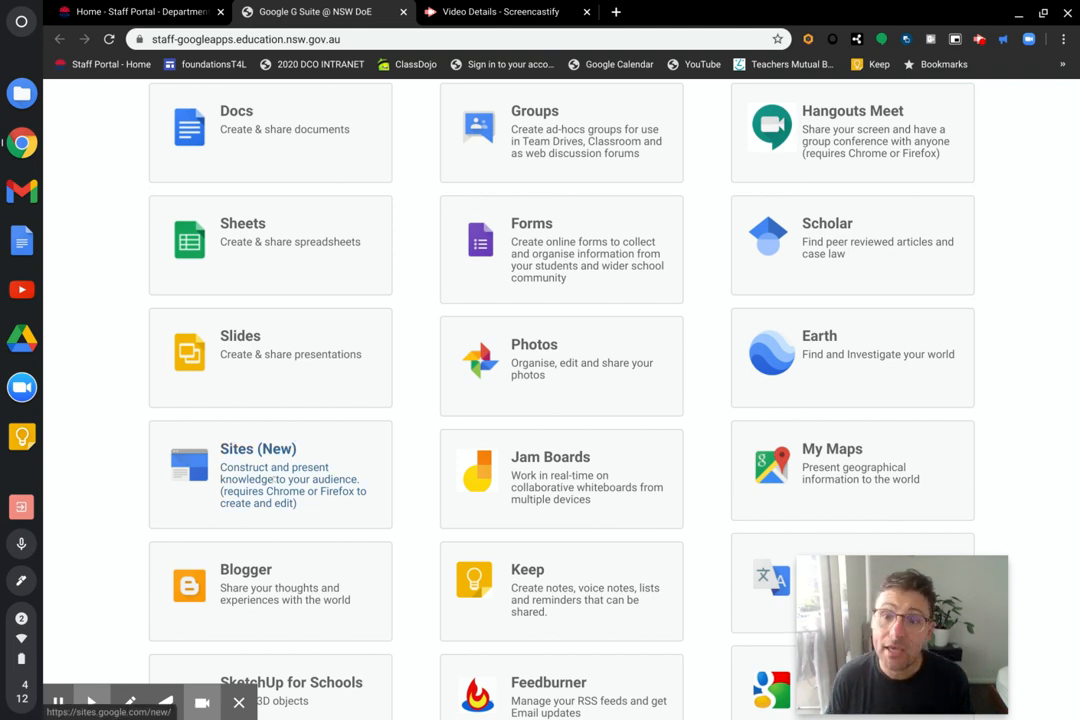
{"action": "left_click", "coordinate": [276, 479]}
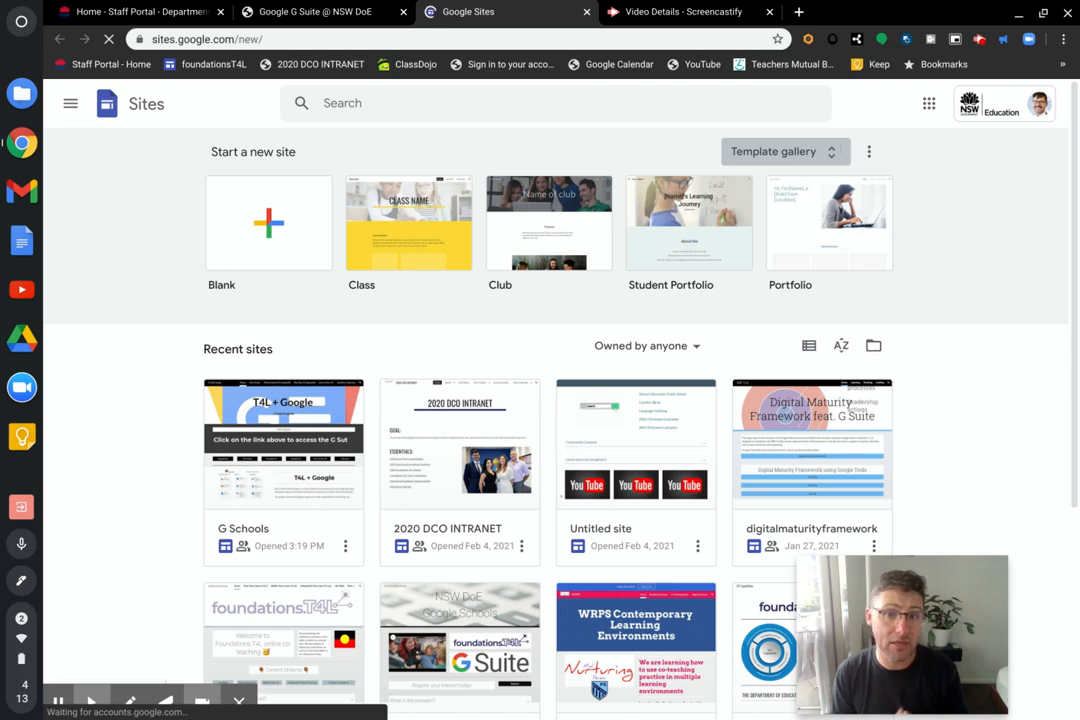
{"action": "left_click", "coordinate": [293, 211]}
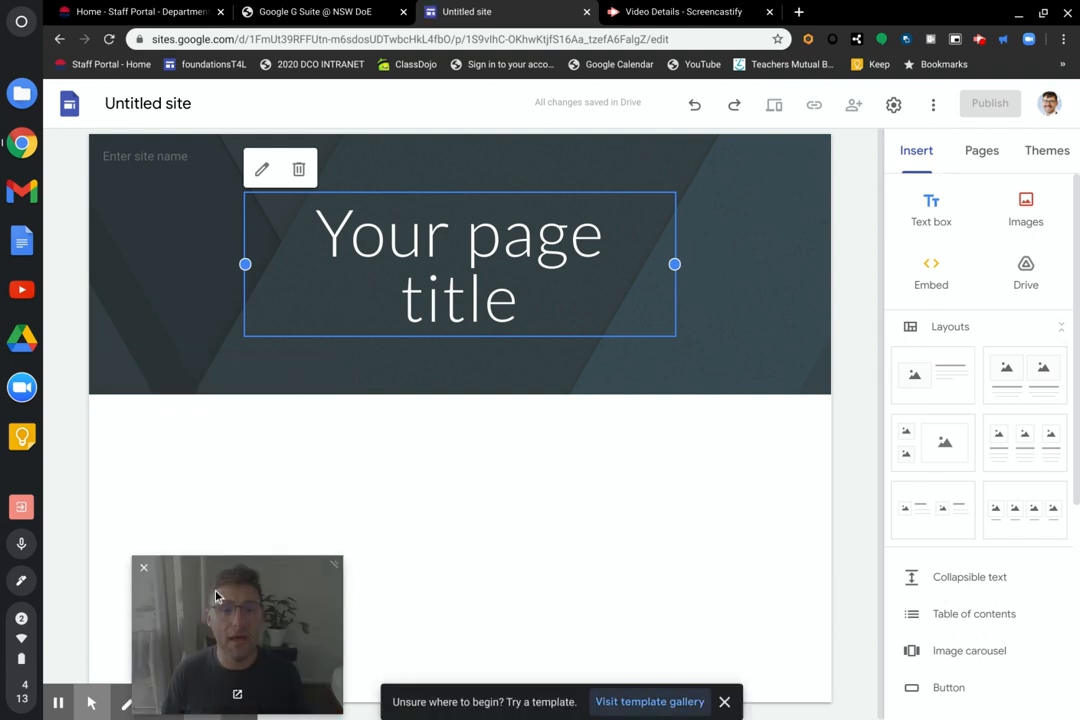
{"action": "left_click_drag", "start_coordinate": [234, 624], "coordinate": [150, 512]}
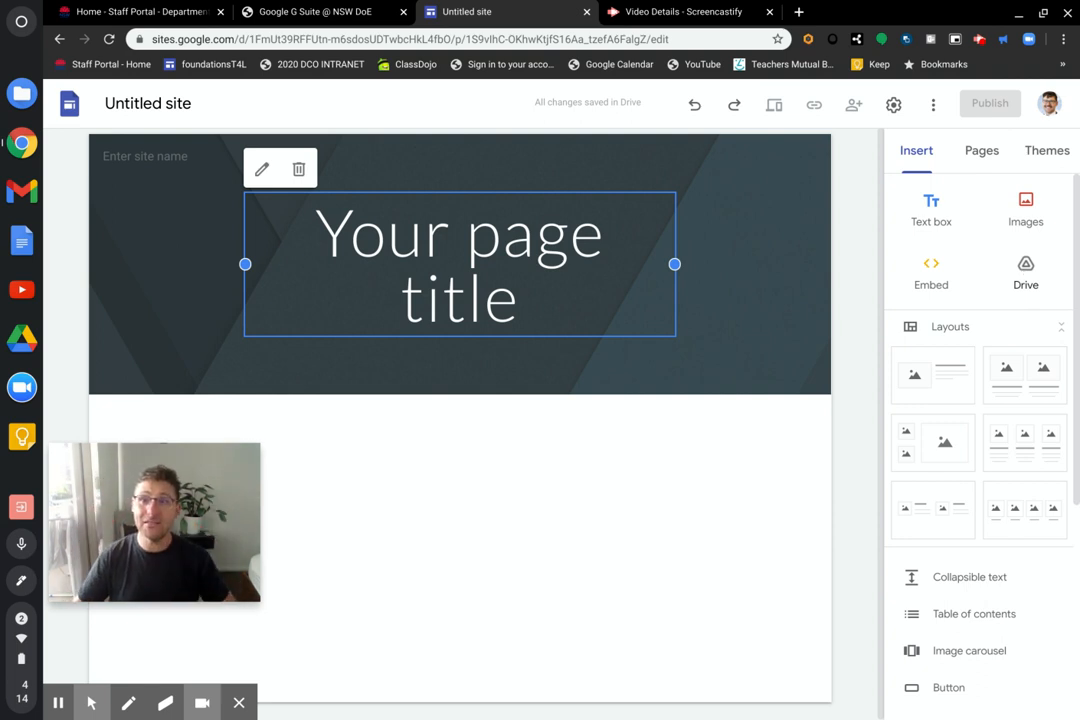
Step: Insert the RAP presentation from the 1Foundations > Admin folder in Drive and widen it on the page
{"action": "left_click", "coordinate": [1025, 272]}
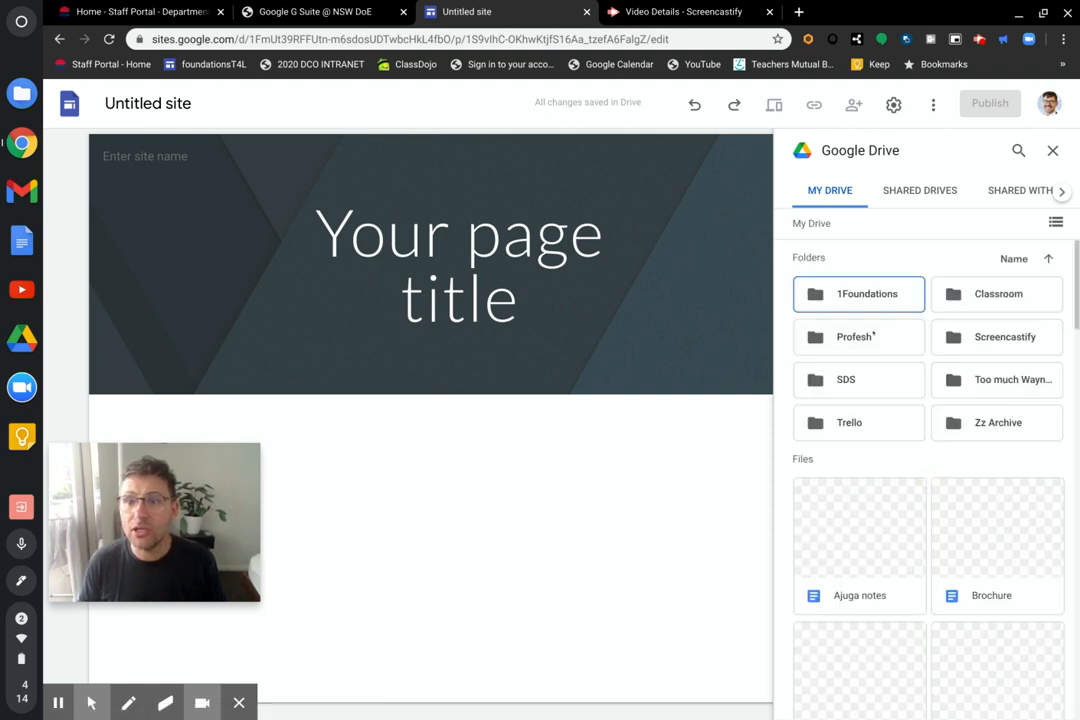
{"action": "left_click", "coordinate": [867, 293]}
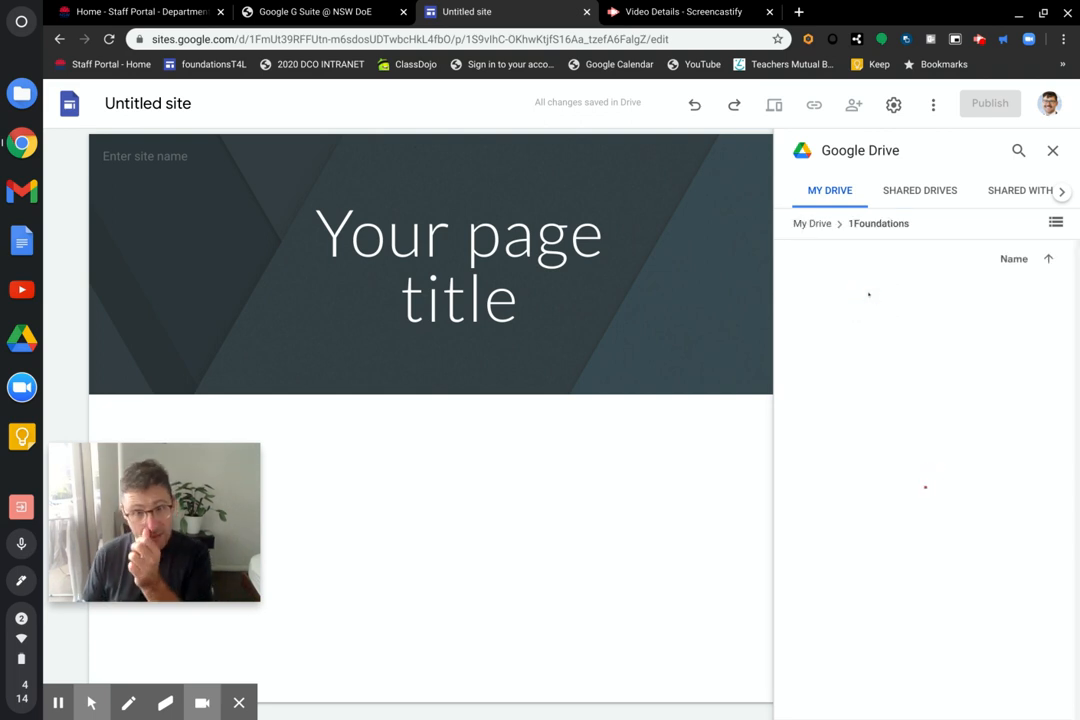
{"action": "left_click", "coordinate": [892, 296]}
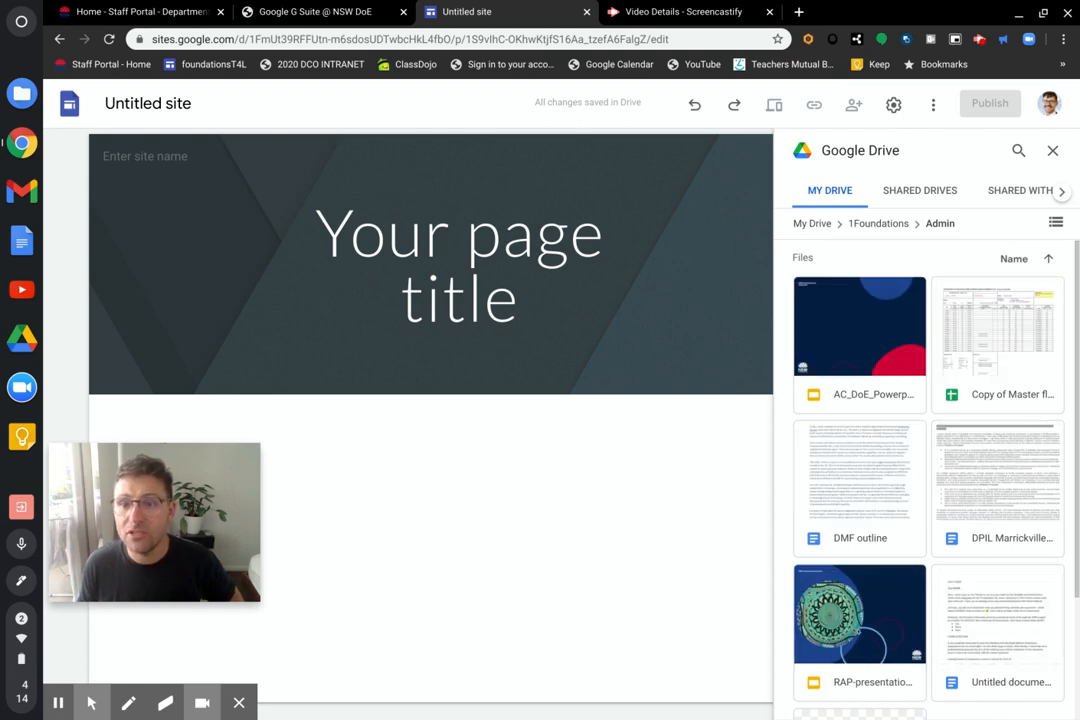
{"action": "left_click", "coordinate": [860, 610]}
{"action": "left_click", "coordinate": [1040, 702]}
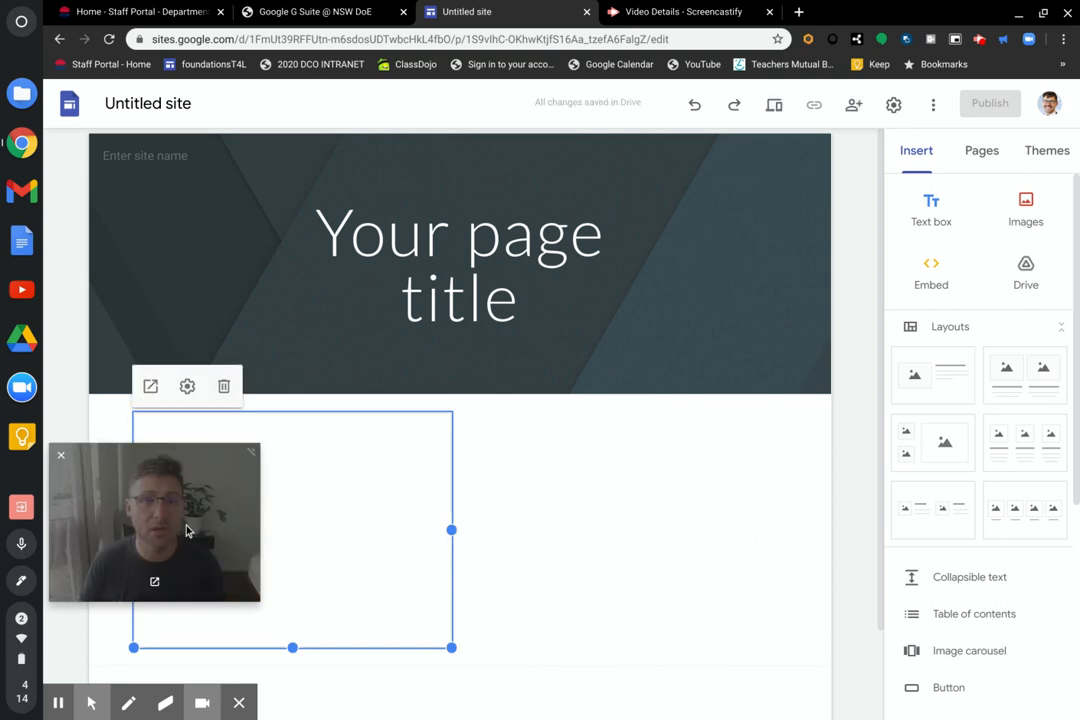
{"action": "left_click_drag", "start_coordinate": [150, 578], "coordinate": [732, 693]}
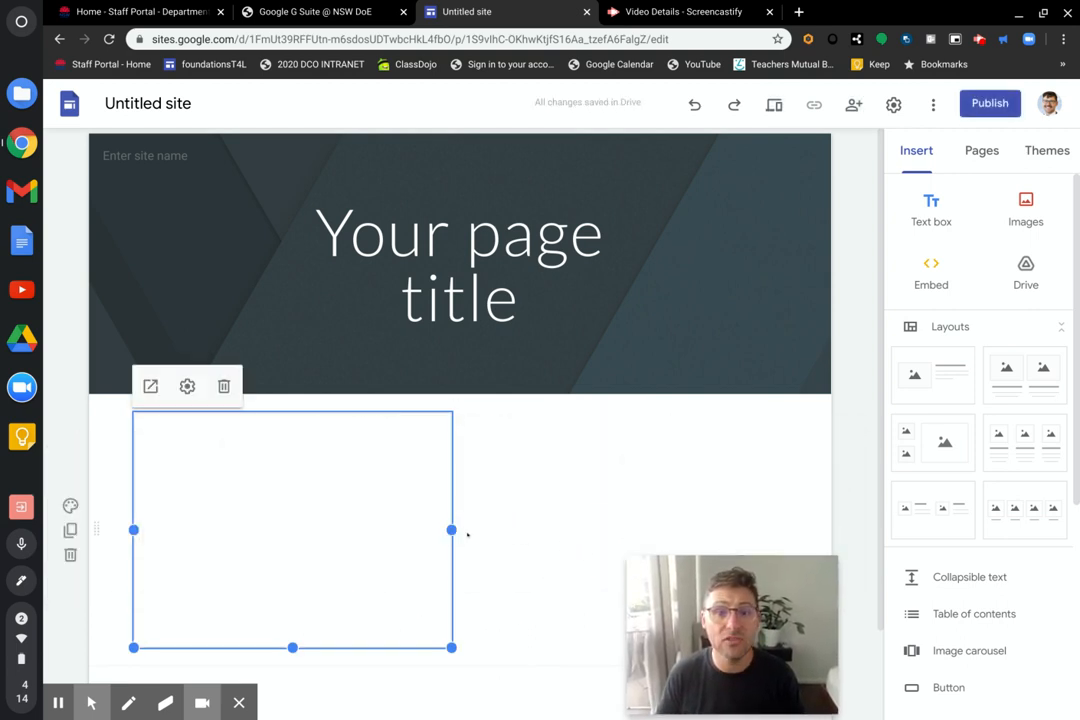
{"action": "left_click_drag", "start_coordinate": [447, 528], "coordinate": [518, 540]}
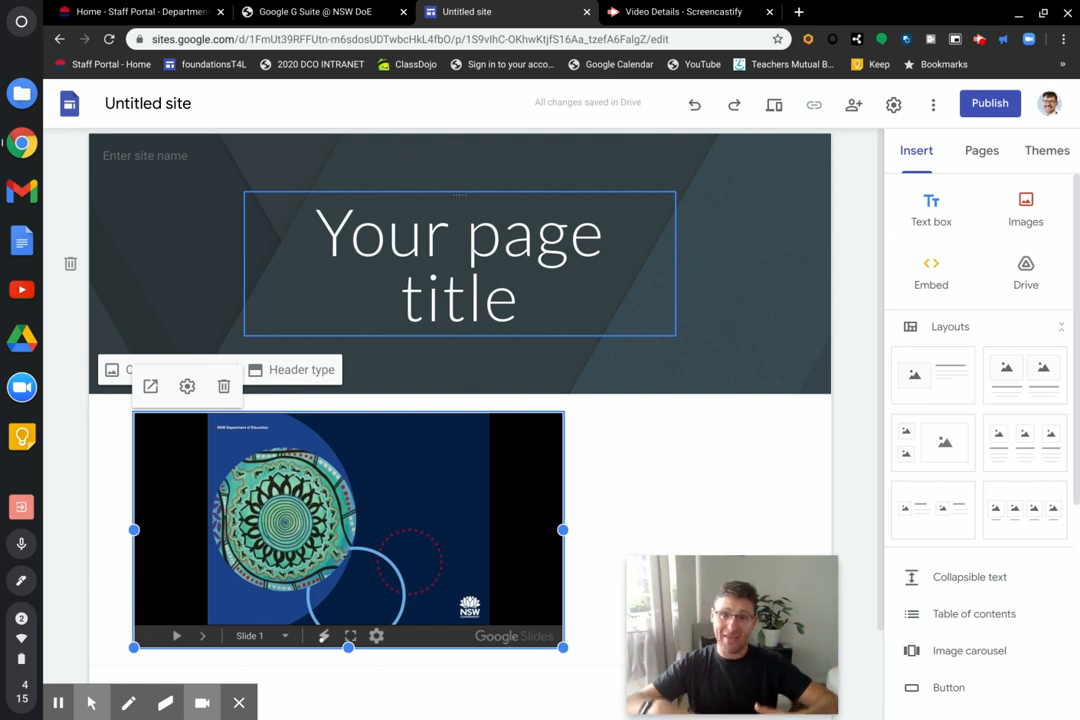
Step: Replace the page title in the header with "Editing"
{"action": "left_click", "coordinate": [490, 257]}
{"action": "triple_click", "coordinate": [450, 276]}
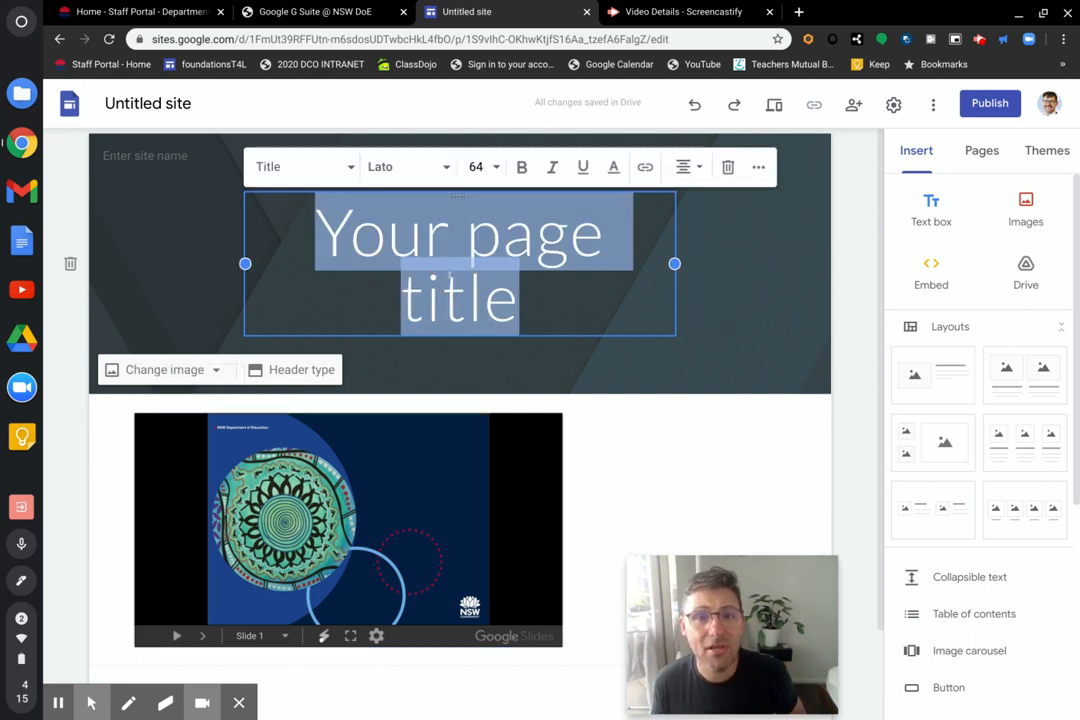
{"action": "type", "text": "Editng"}
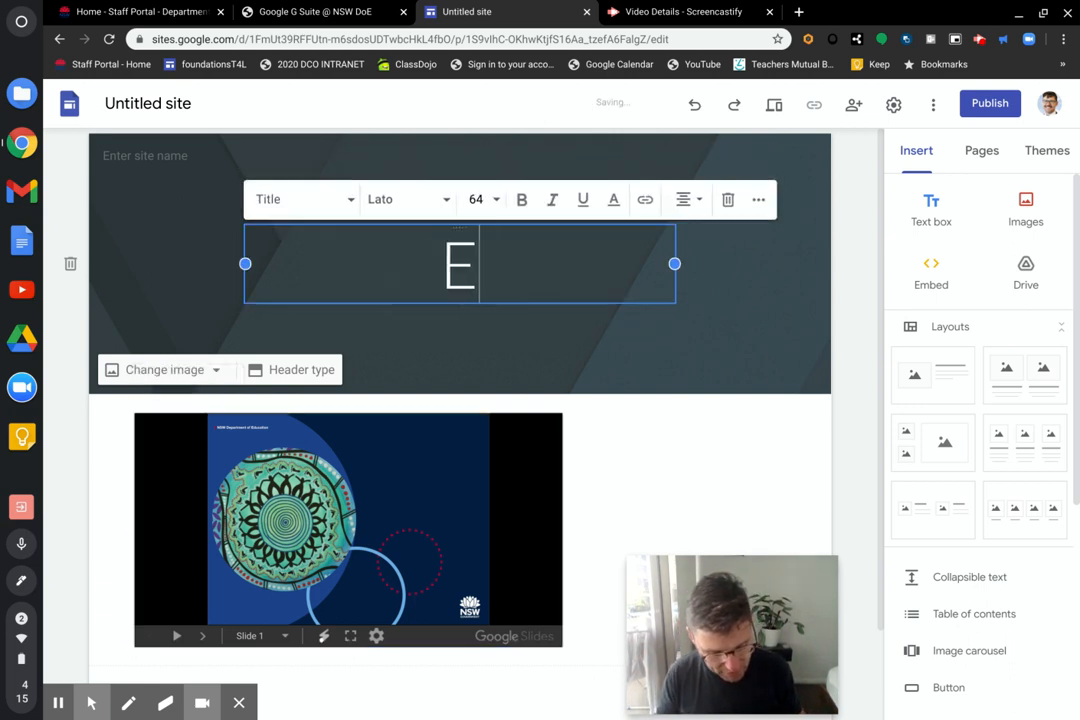
{"action": "key", "text": "BackSpace"}
{"action": "key", "text": "BackSpace"}
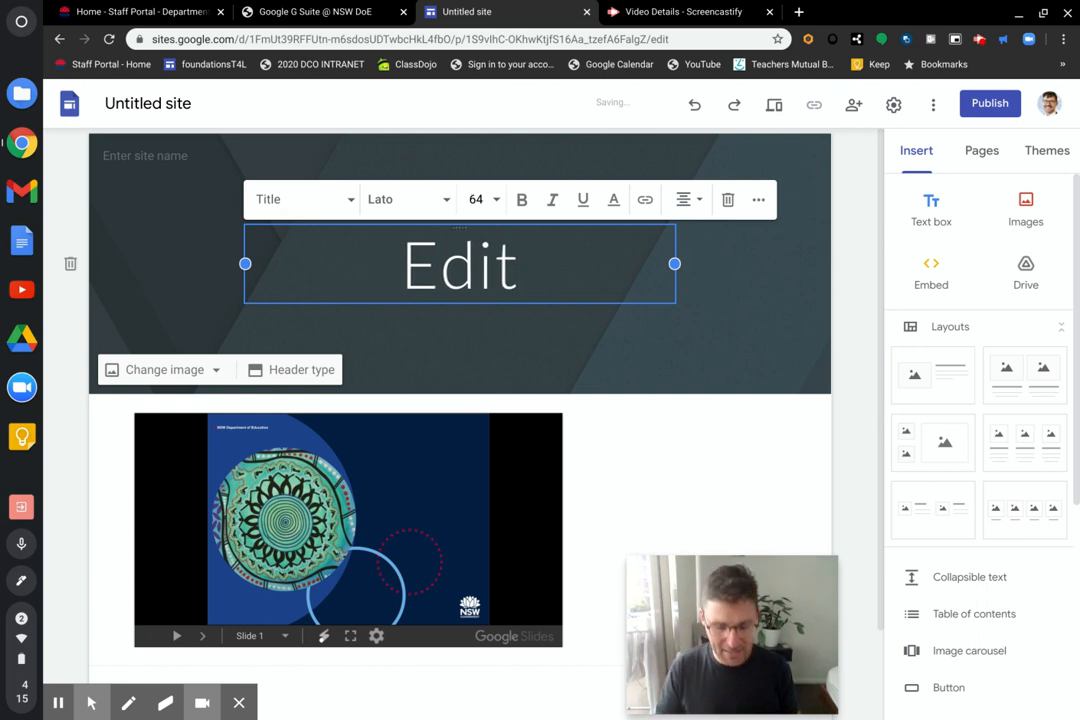
{"action": "type", "text": "ing"}
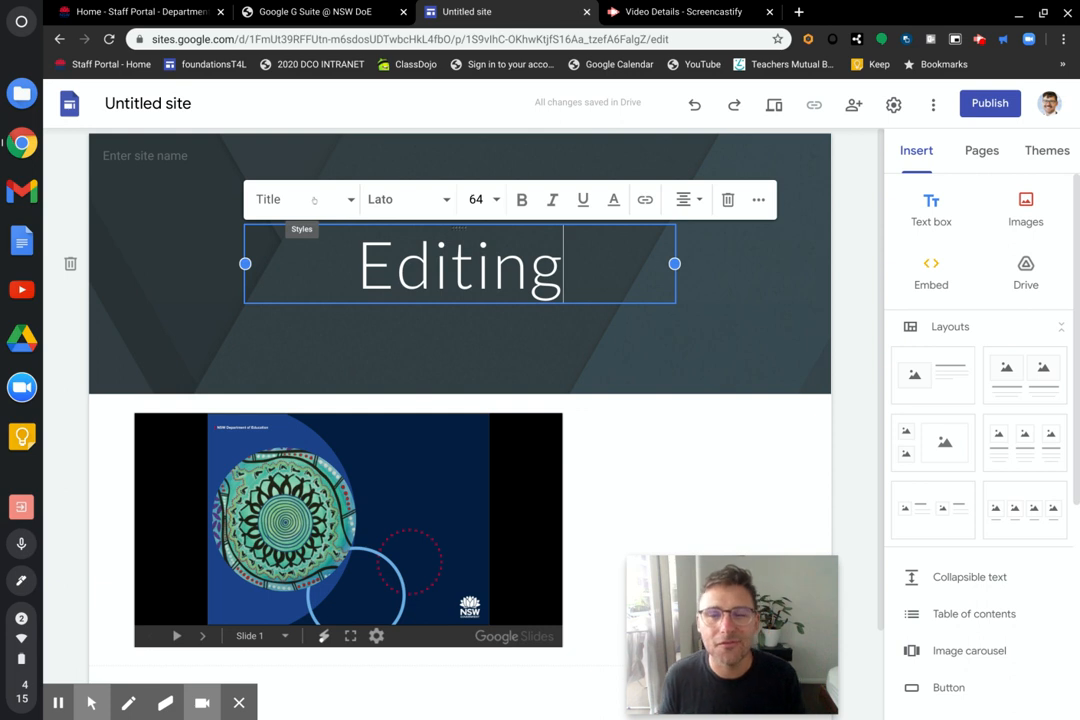
{"action": "left_click", "coordinate": [696, 460]}
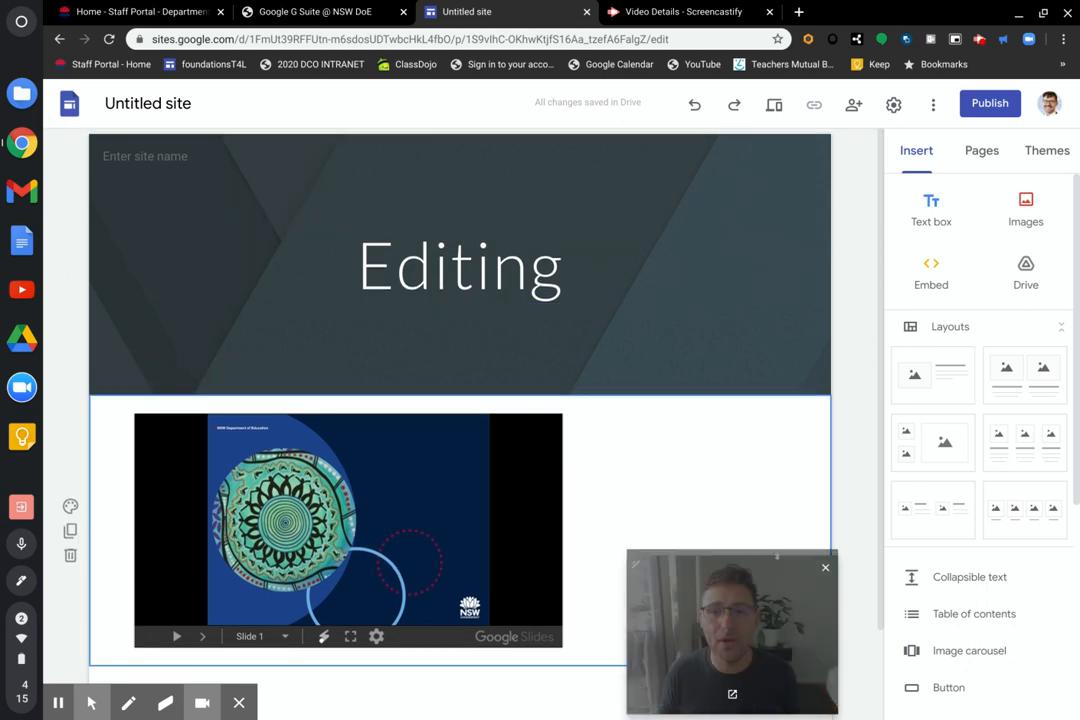
{"action": "left_click_drag", "start_coordinate": [778, 602], "coordinate": [211, 197]}
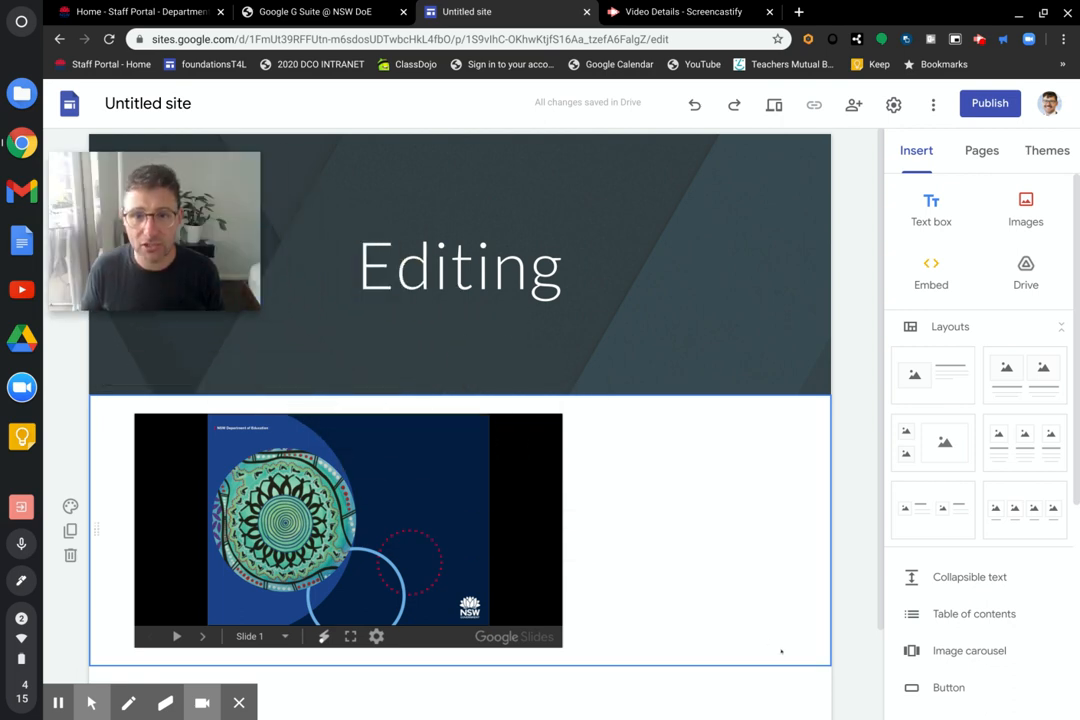
Step: Add three layouts below the presentation: one image beside text, three images above text, and two small images beside text
{"action": "scroll", "coordinate": [706, 542], "scroll_direction": "down", "scroll_amount": 2}
{"action": "left_click", "coordinate": [583, 604]}
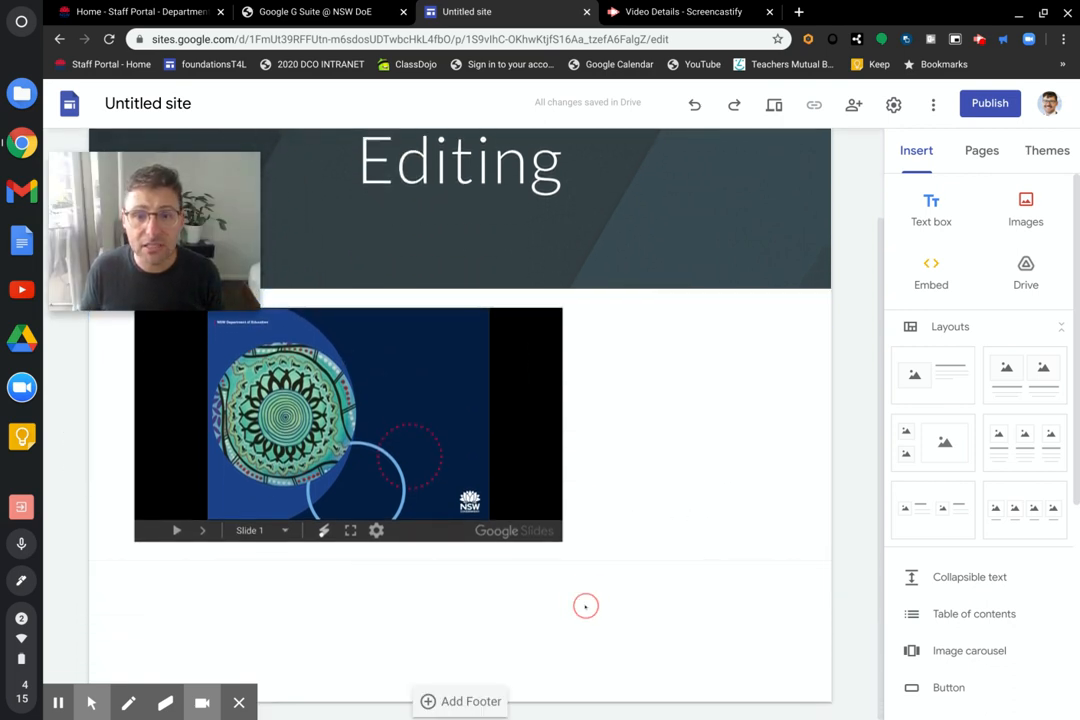
{"action": "left_click", "coordinate": [651, 482]}
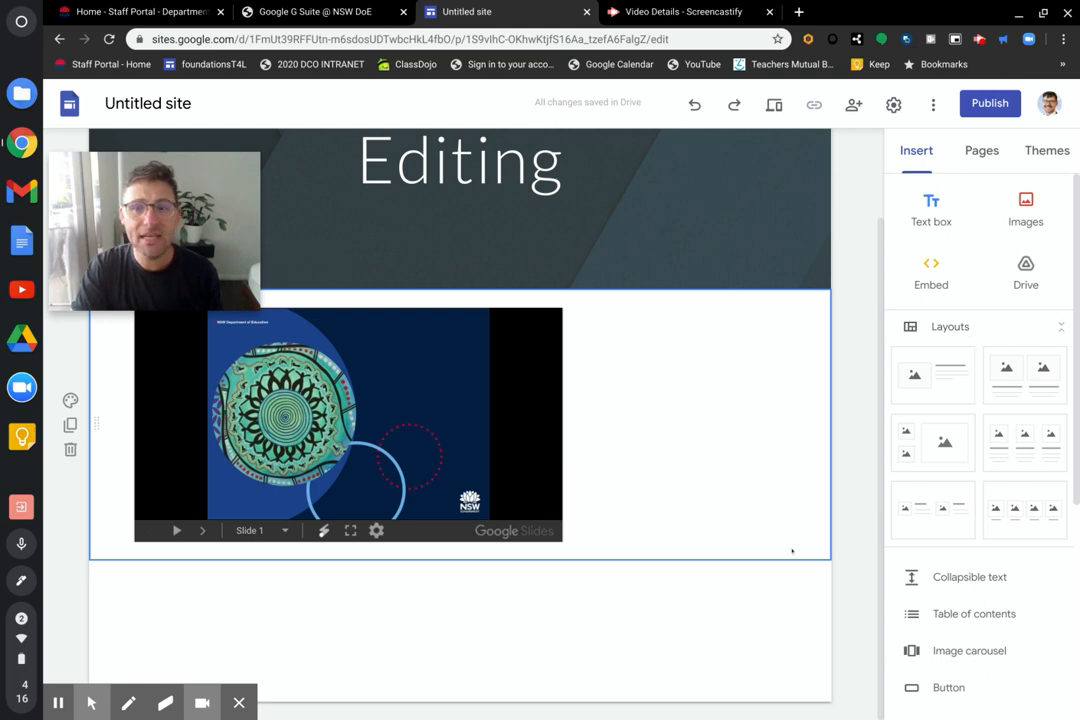
{"action": "left_click", "coordinate": [778, 588]}
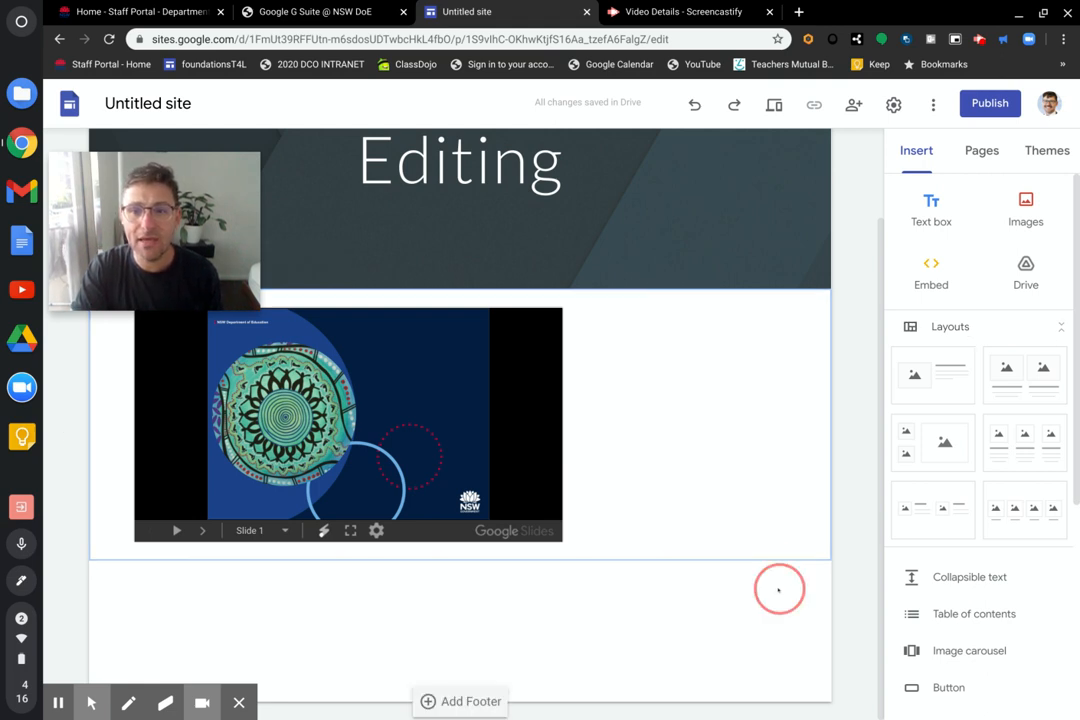
{"action": "left_click", "coordinate": [931, 381]}
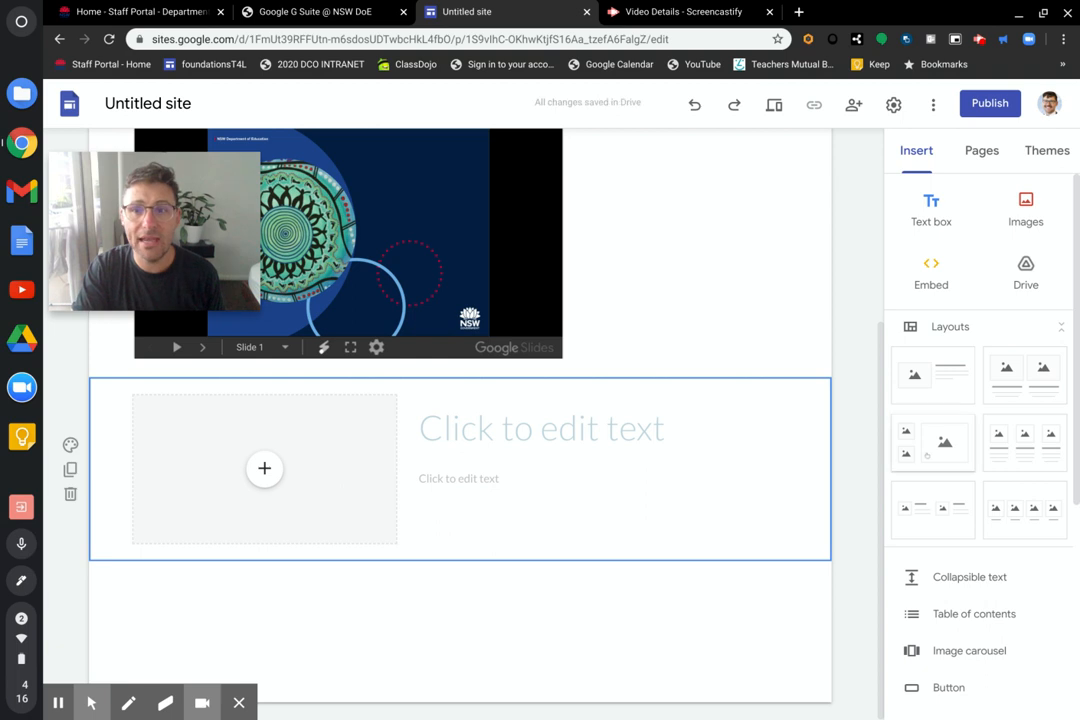
{"action": "left_click", "coordinate": [990, 449]}
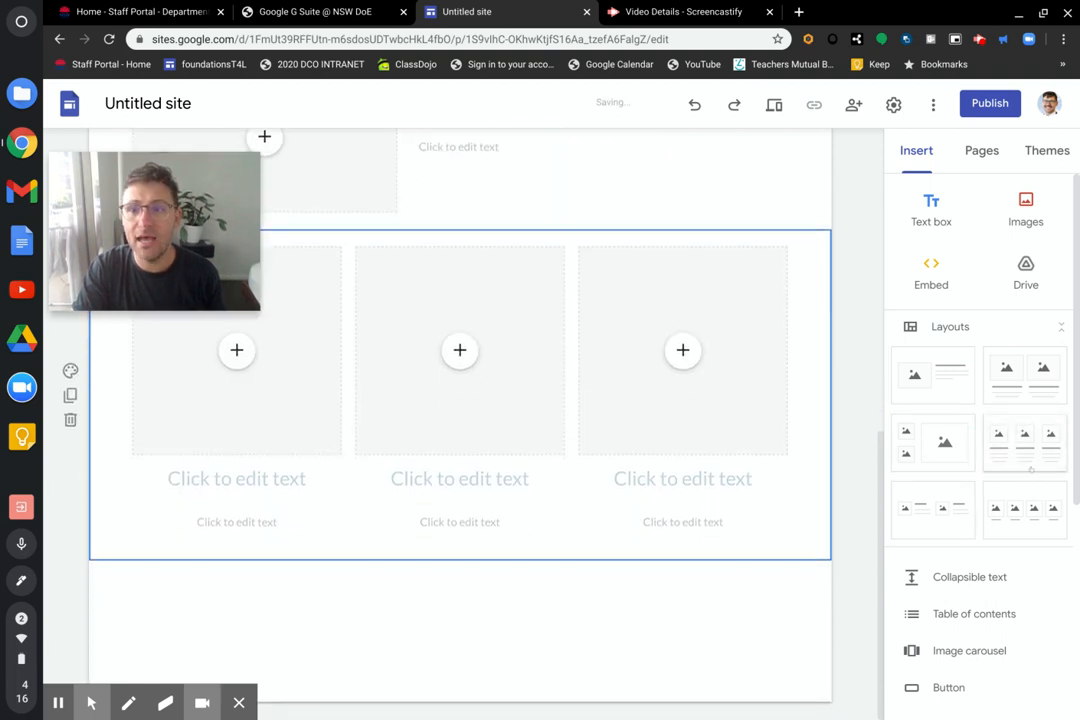
{"action": "left_click", "coordinate": [940, 504]}
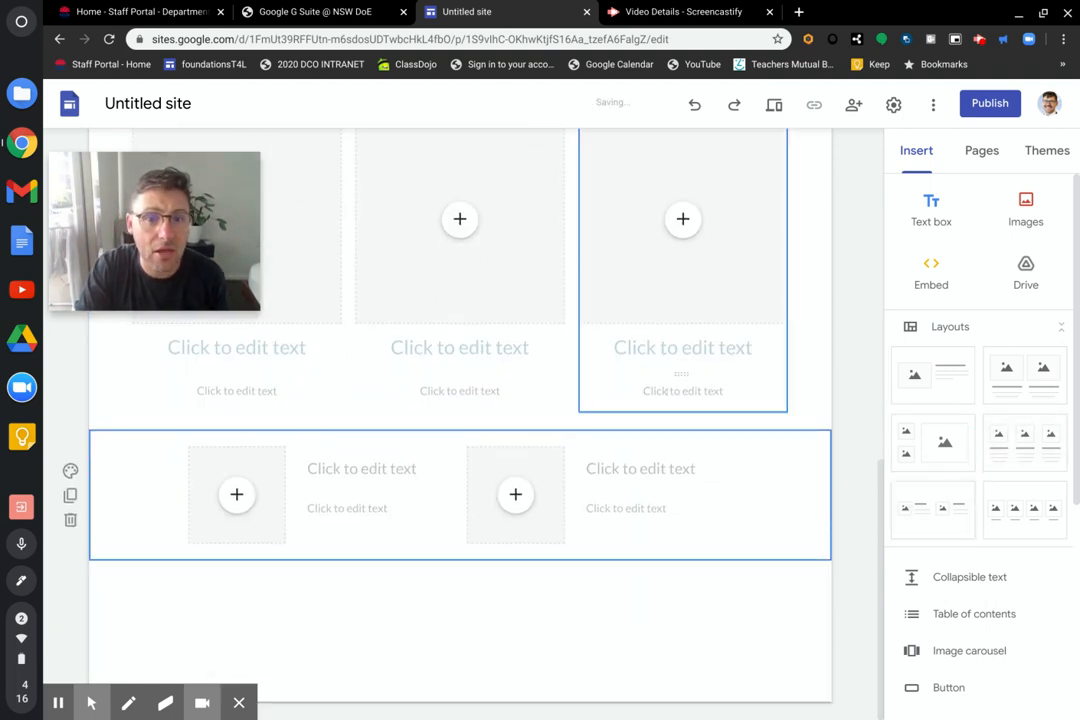
Step: Examine the content types that can fill the empty placeholder in the single-image layout below the presentation
{"action": "scroll", "coordinate": [460, 400], "scroll_direction": "up", "scroll_amount": 5}
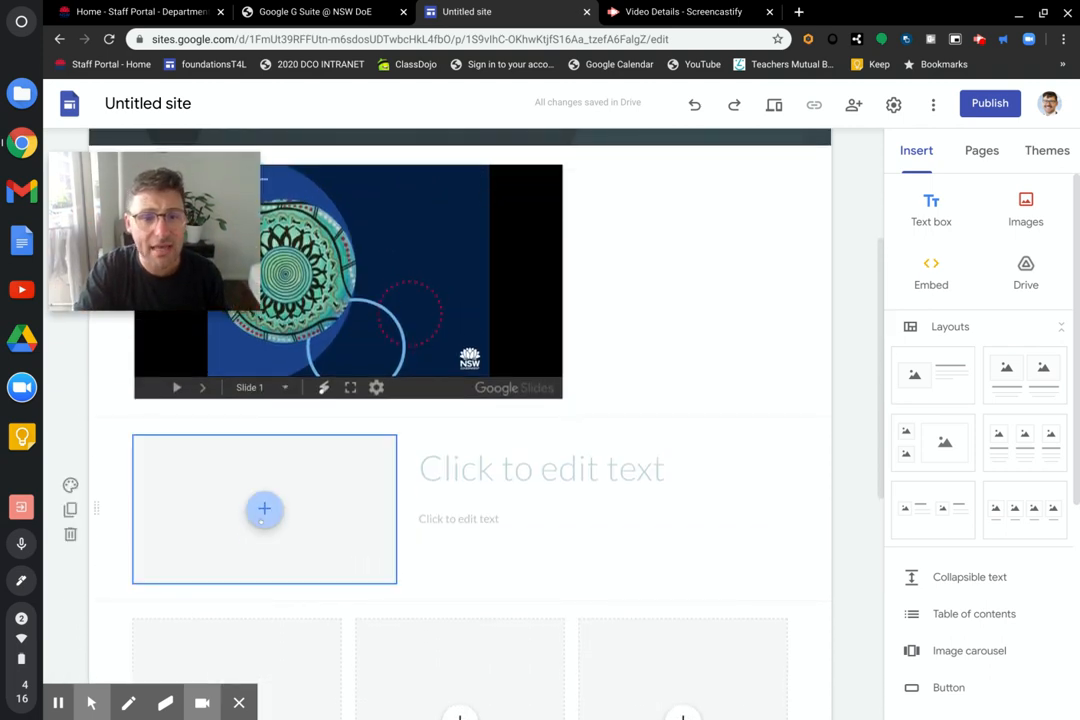
{"action": "left_click", "coordinate": [264, 510]}
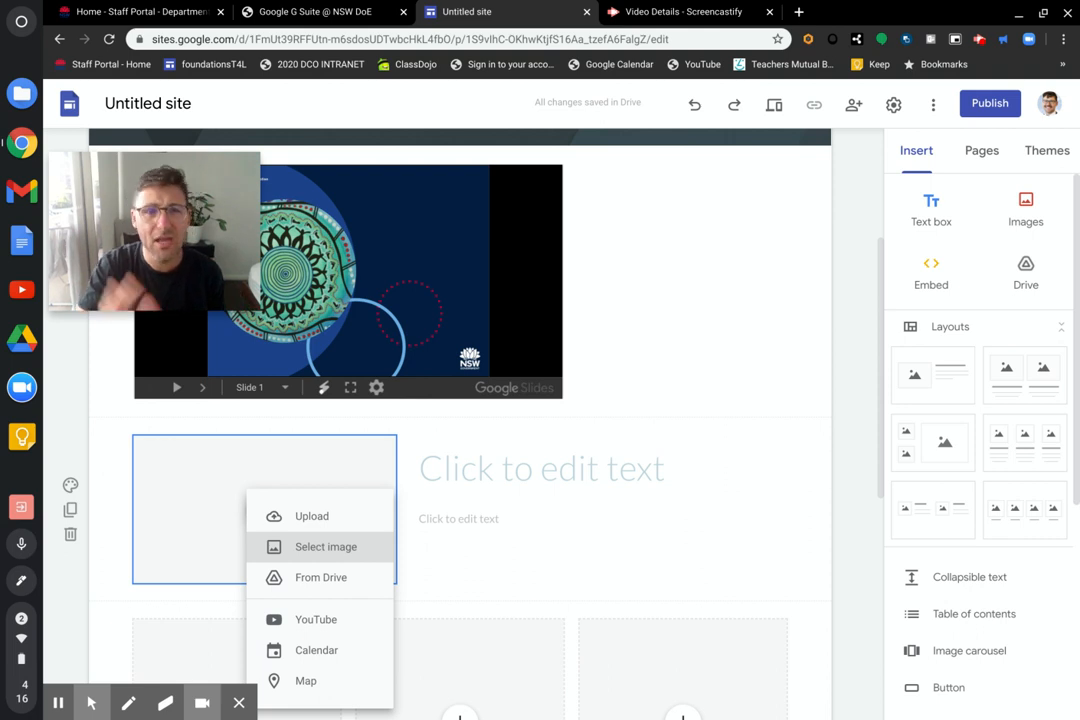
{"action": "left_click", "coordinate": [318, 547]}
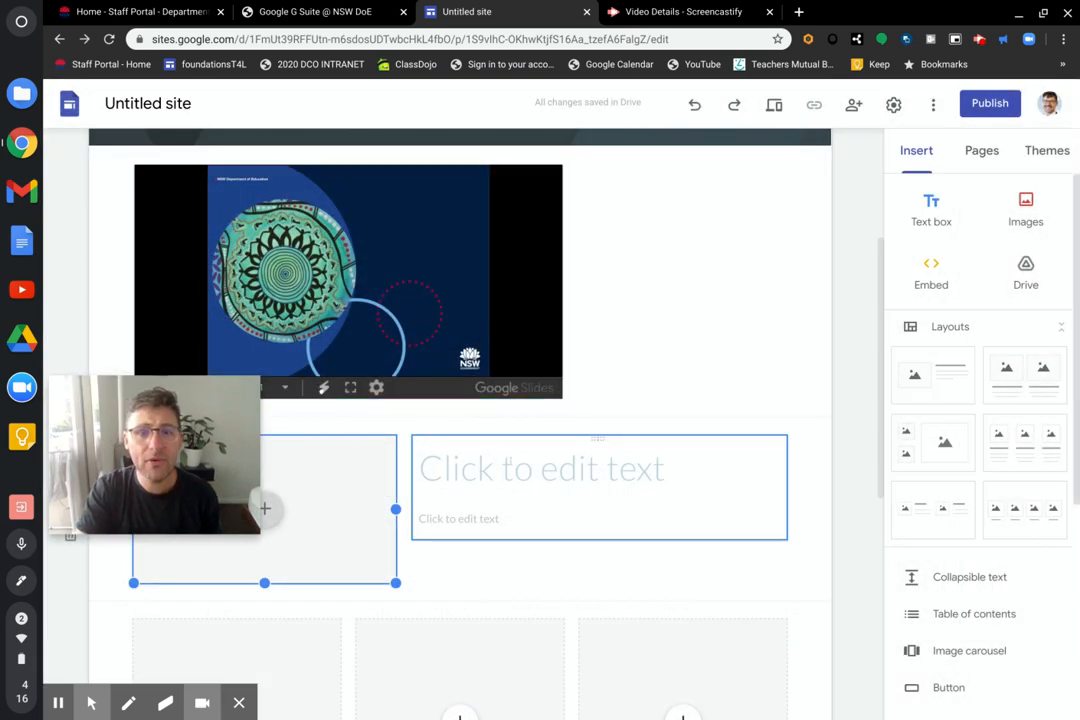
{"action": "scroll", "coordinate": [510, 460], "scroll_direction": "down", "scroll_amount": 3}
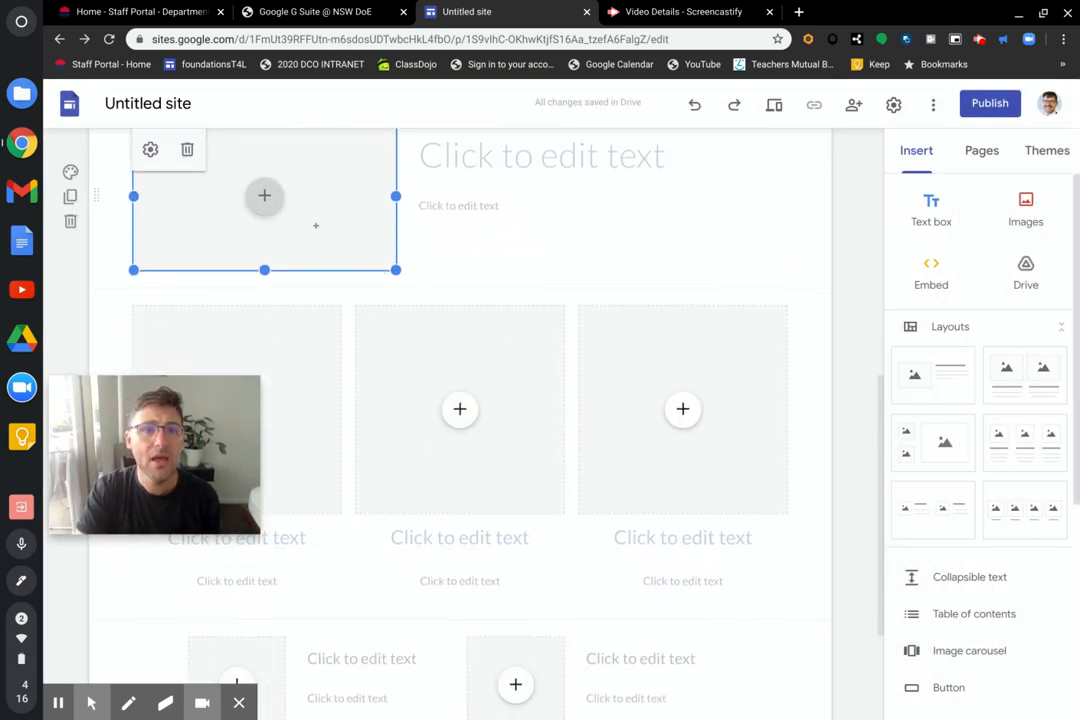
{"action": "left_click", "coordinate": [265, 197]}
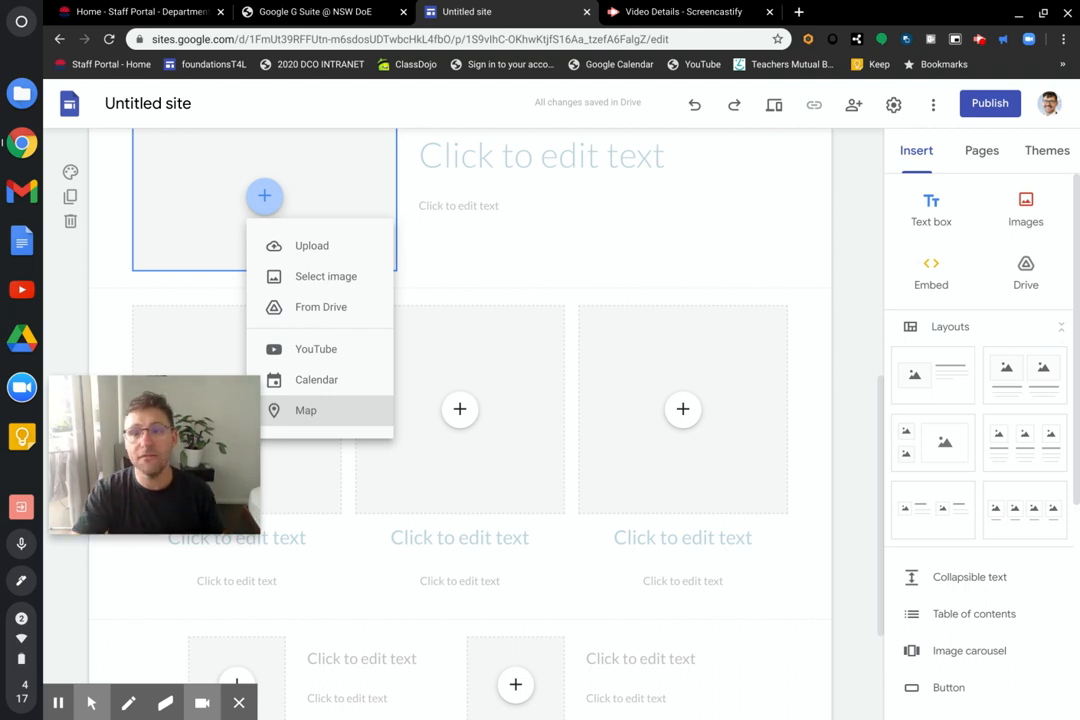
{"action": "left_click", "coordinate": [839, 354]}
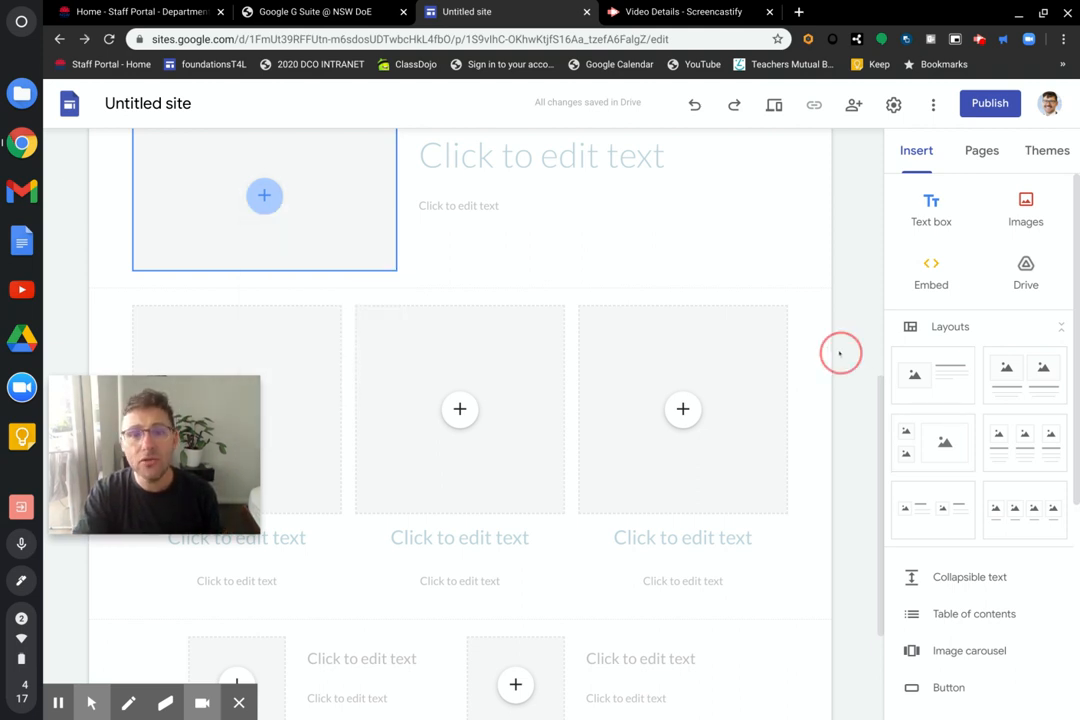
Step: Insert a collapsible text block below the last layout on the page
{"action": "scroll", "coordinate": [643, 311], "scroll_direction": "down", "scroll_amount": 3}
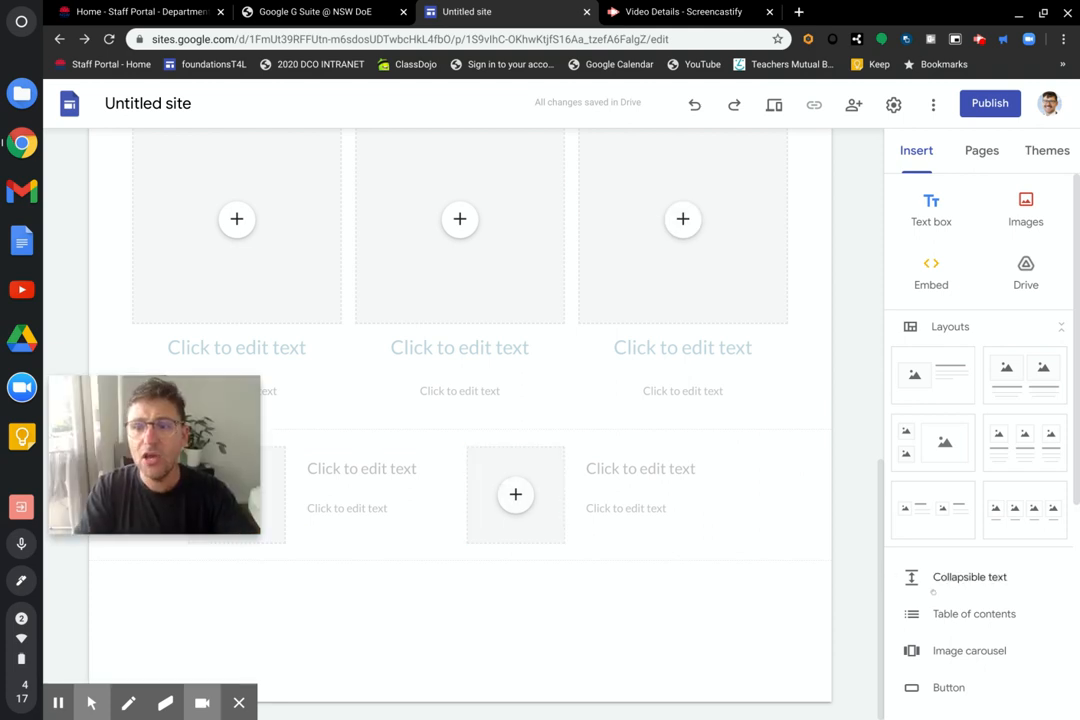
{"action": "scroll", "coordinate": [935, 585], "scroll_direction": "down", "scroll_amount": 2}
{"action": "scroll", "coordinate": [934, 592], "scroll_direction": "down", "scroll_amount": 4}
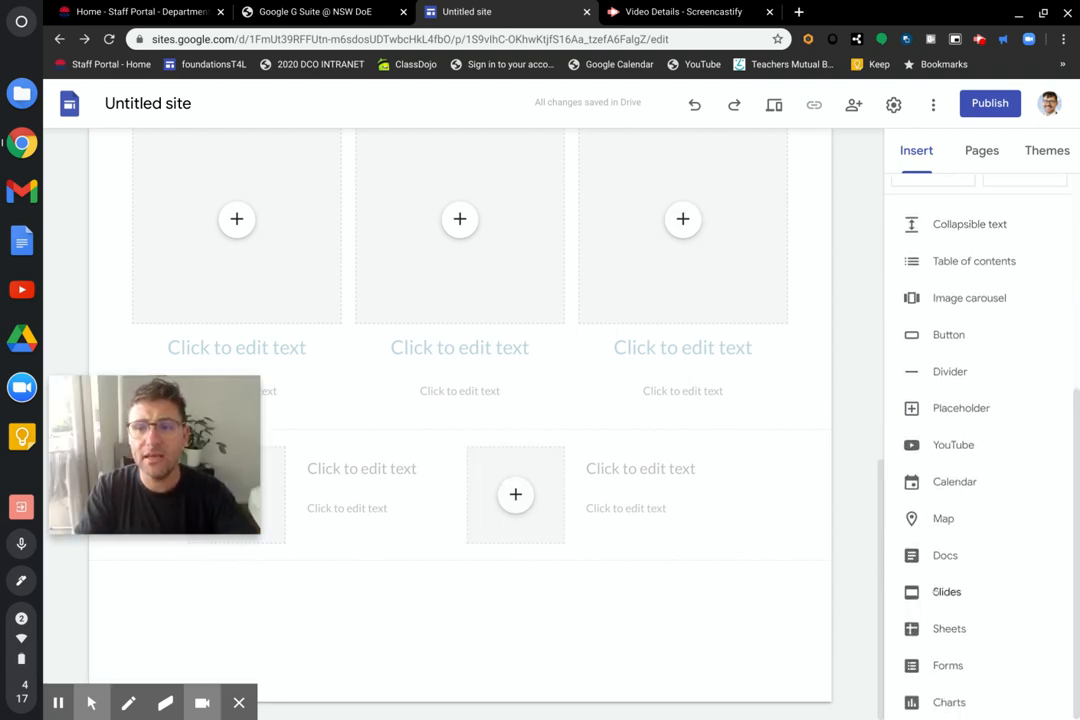
{"action": "scroll", "coordinate": [934, 592], "scroll_direction": "up", "scroll_amount": 4}
{"action": "scroll", "coordinate": [946, 540], "scroll_direction": "up", "scroll_amount": 1}
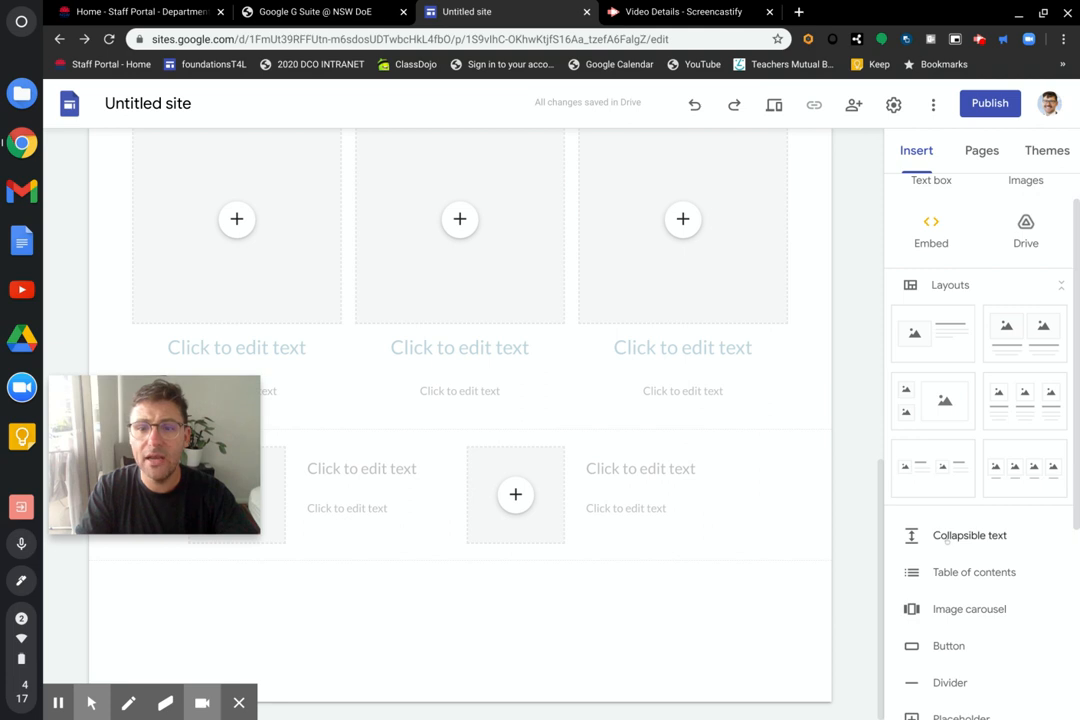
{"action": "left_click", "coordinate": [945, 537]}
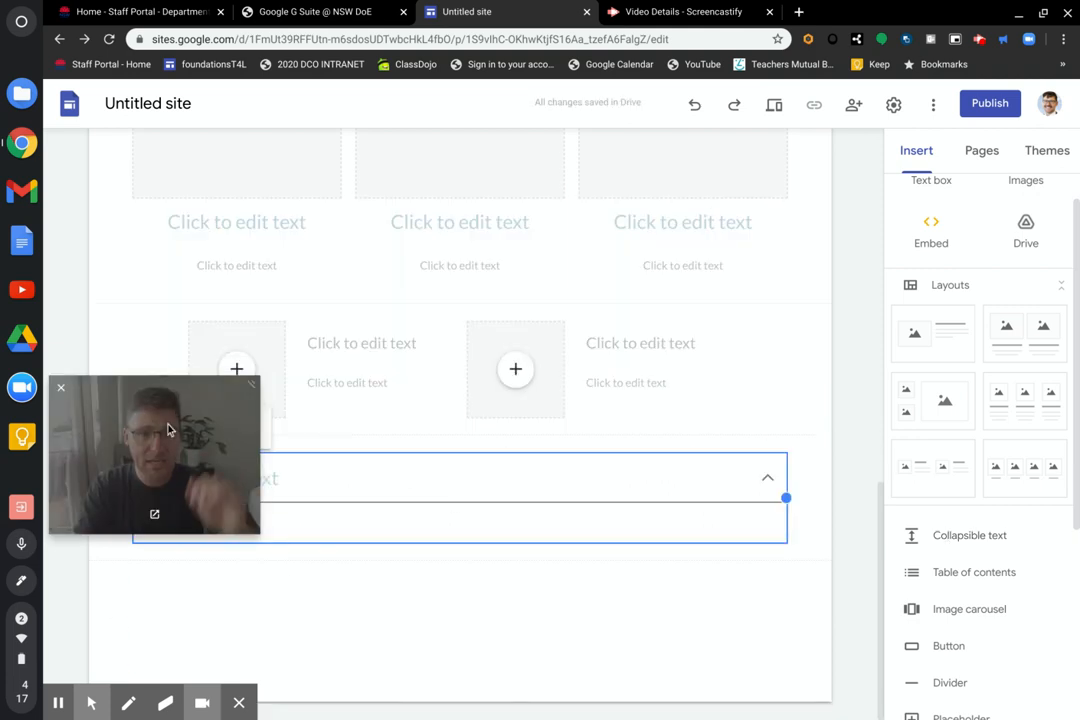
{"action": "left_click_drag", "start_coordinate": [162, 416], "coordinate": [161, 216]}
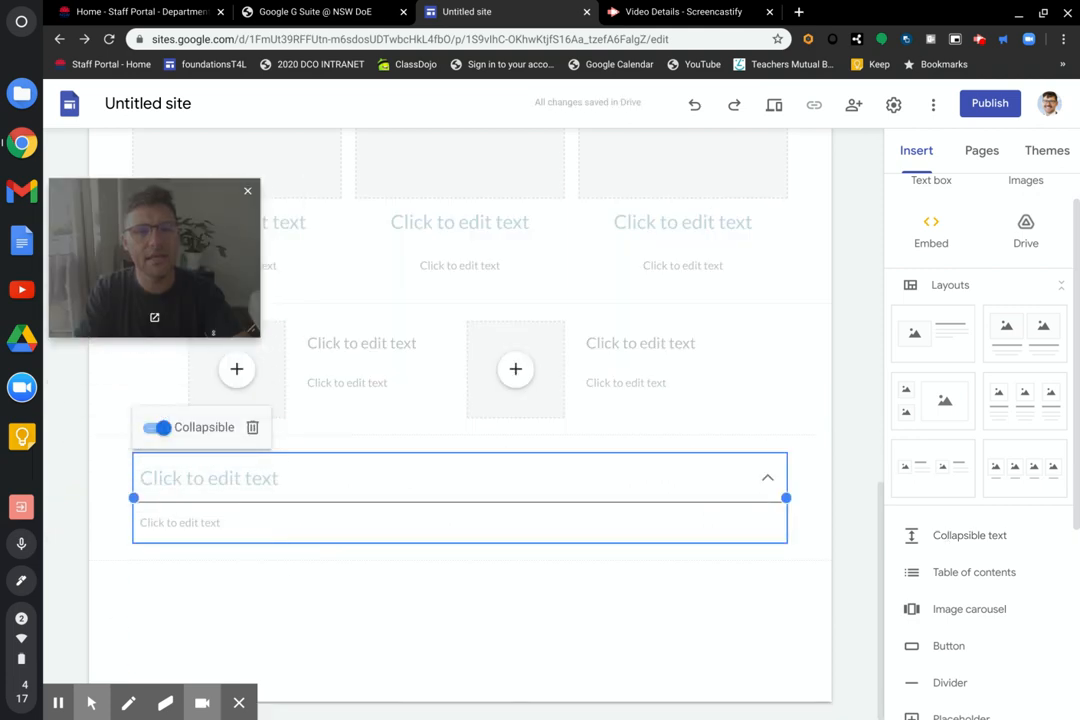
Step: Fill the collapsible text block with the heading "Dogs" and a bulleted list reading "intersting facts", "12" and "23"
{"action": "left_click", "coordinate": [198, 477]}
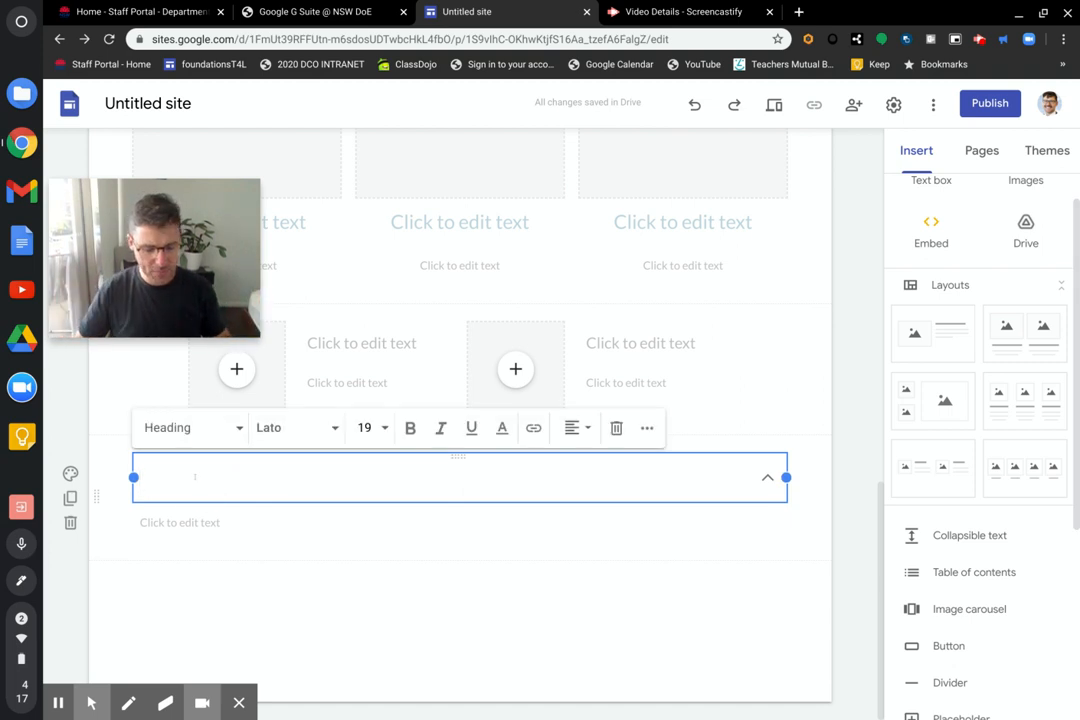
{"action": "type", "text": "Dogs"}
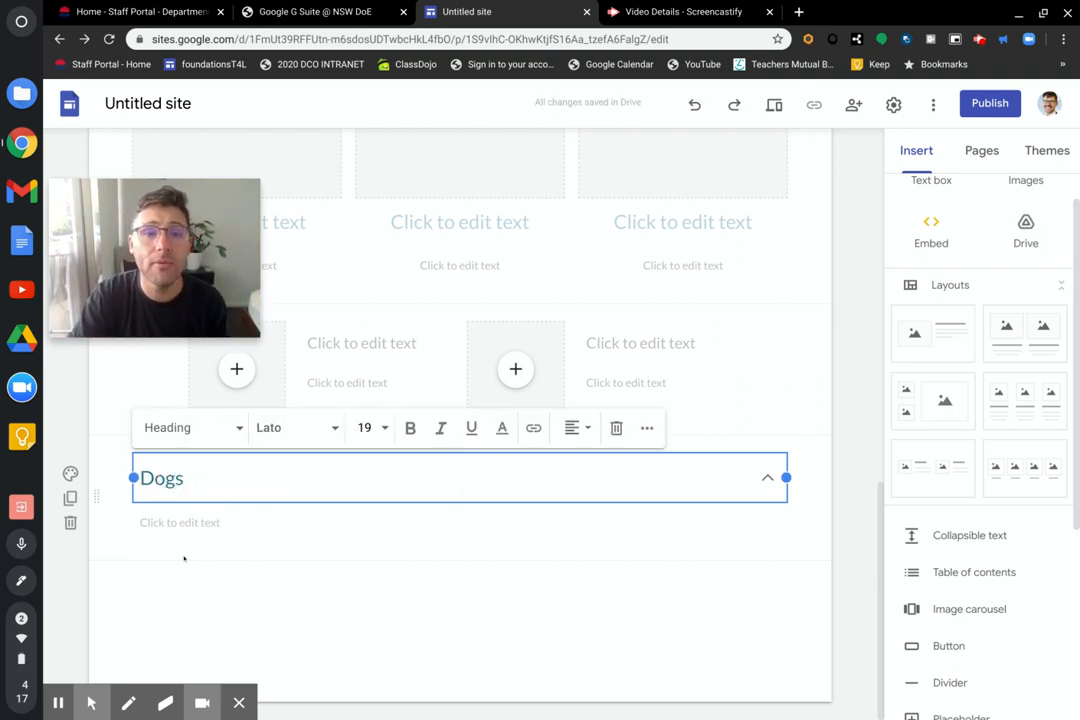
{"action": "left_click", "coordinate": [177, 522]}
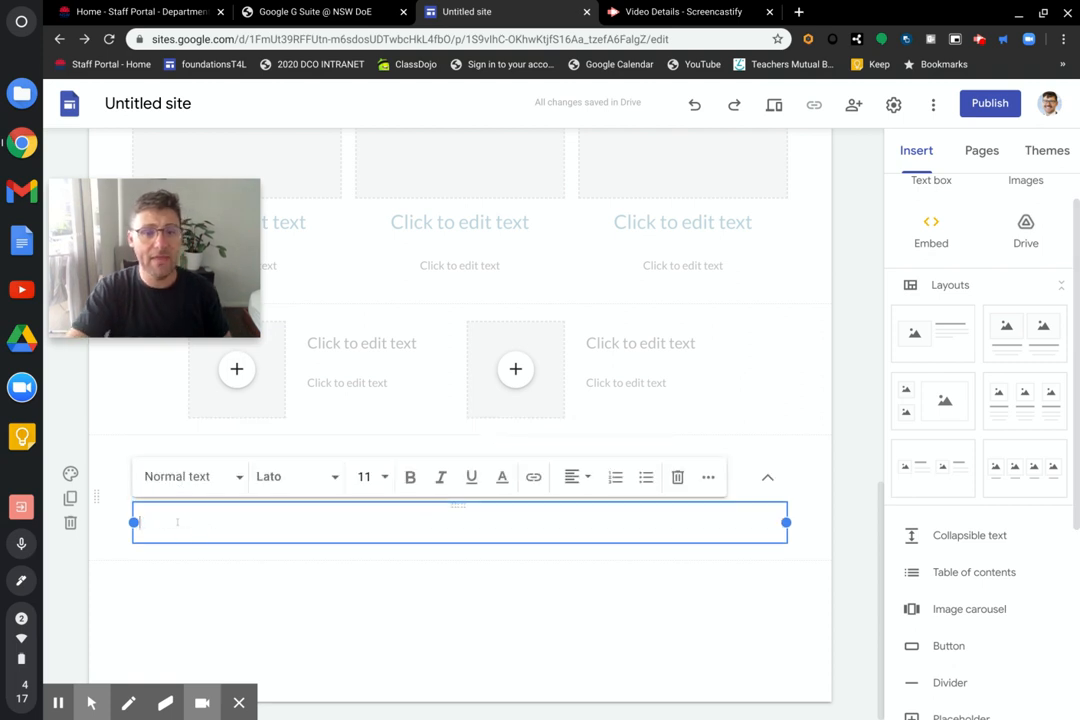
{"action": "key", "text": "ctrl+shift+8"}
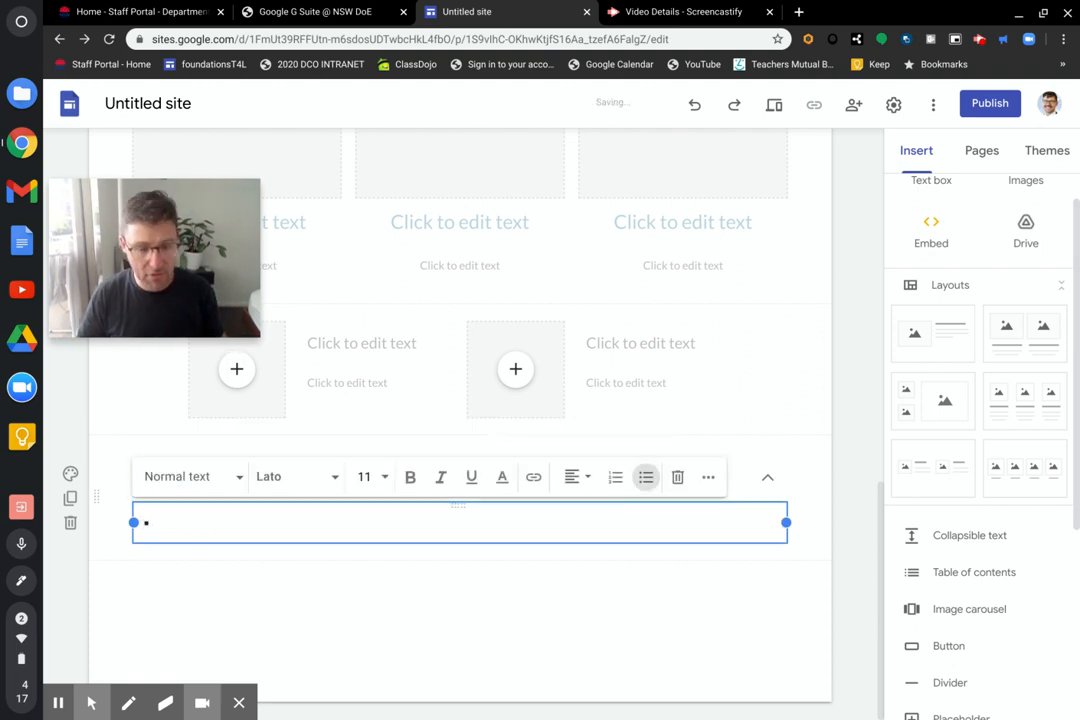
{"action": "type", "text": "inters"}
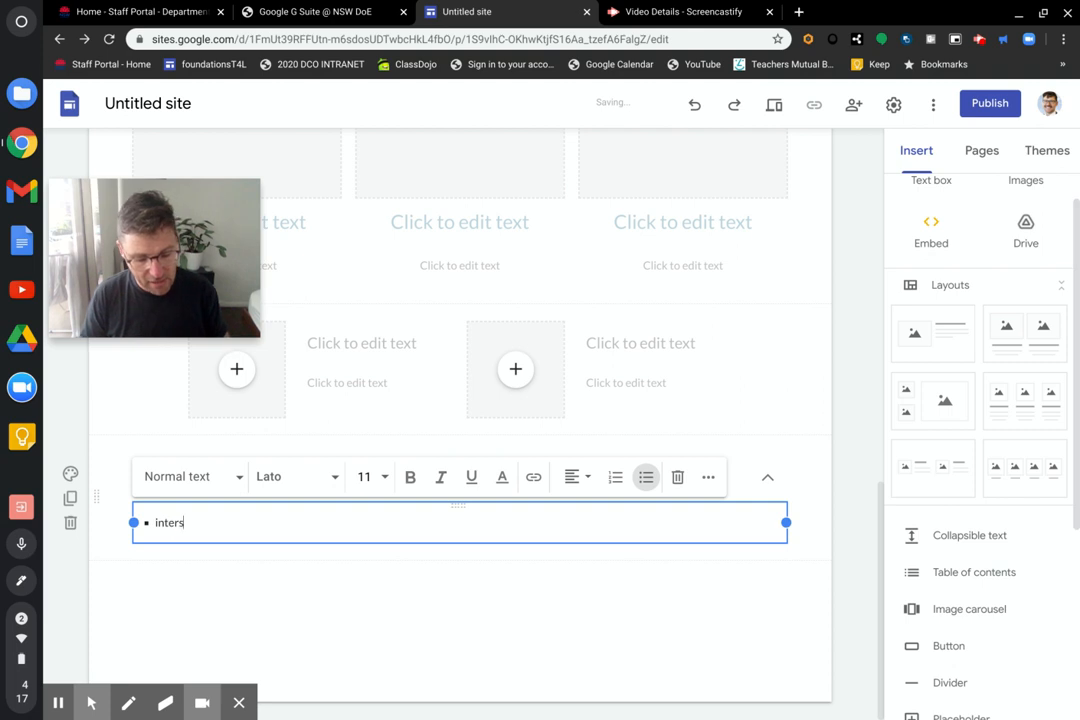
{"action": "type", "text": "ting fact"}
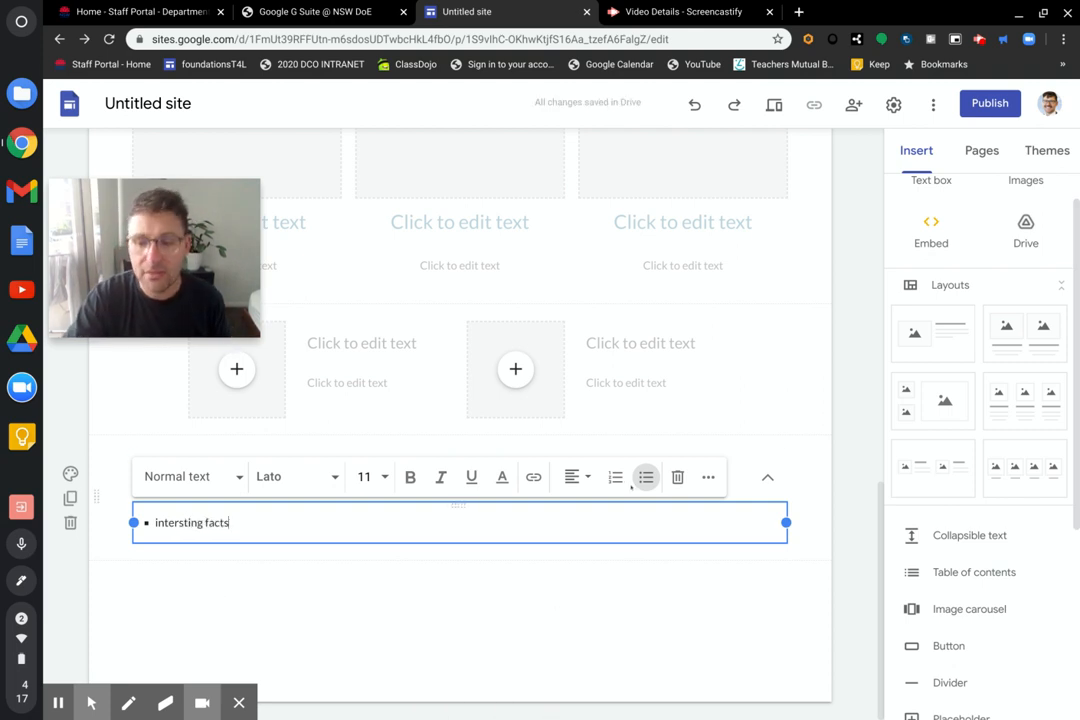
{"action": "type", "text": "s"}
{"action": "key", "text": "Return"}
{"action": "type", "text": "12"}
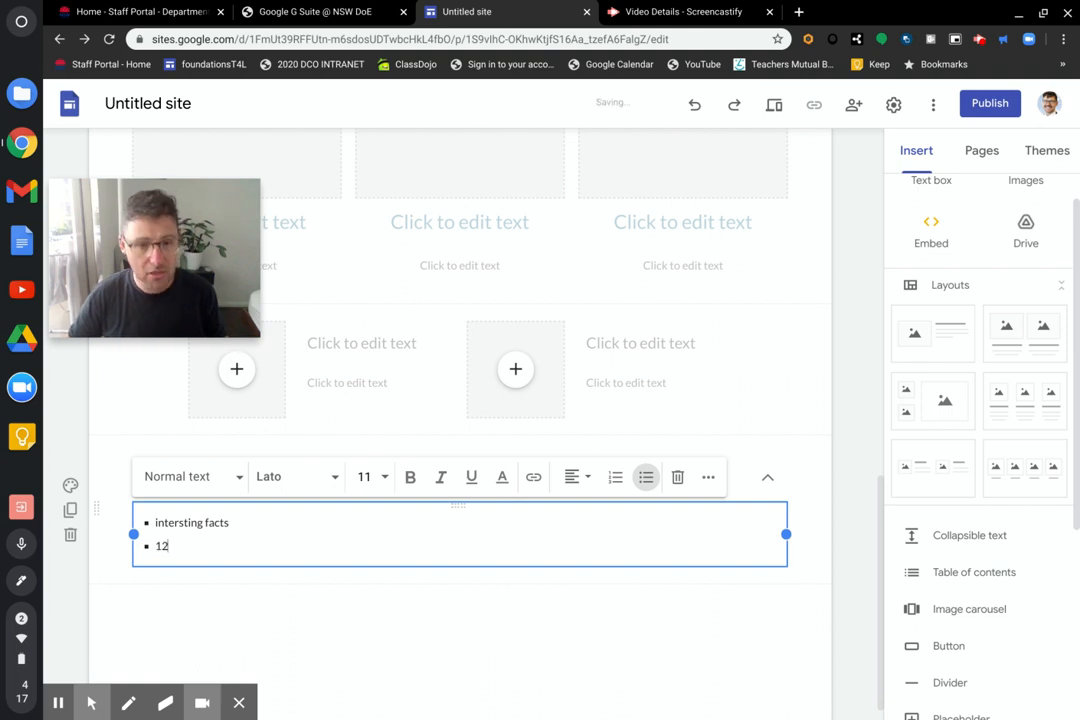
{"action": "key", "text": "Return"}
{"action": "type", "text": "23"}
{"action": "key", "text": "Return"}
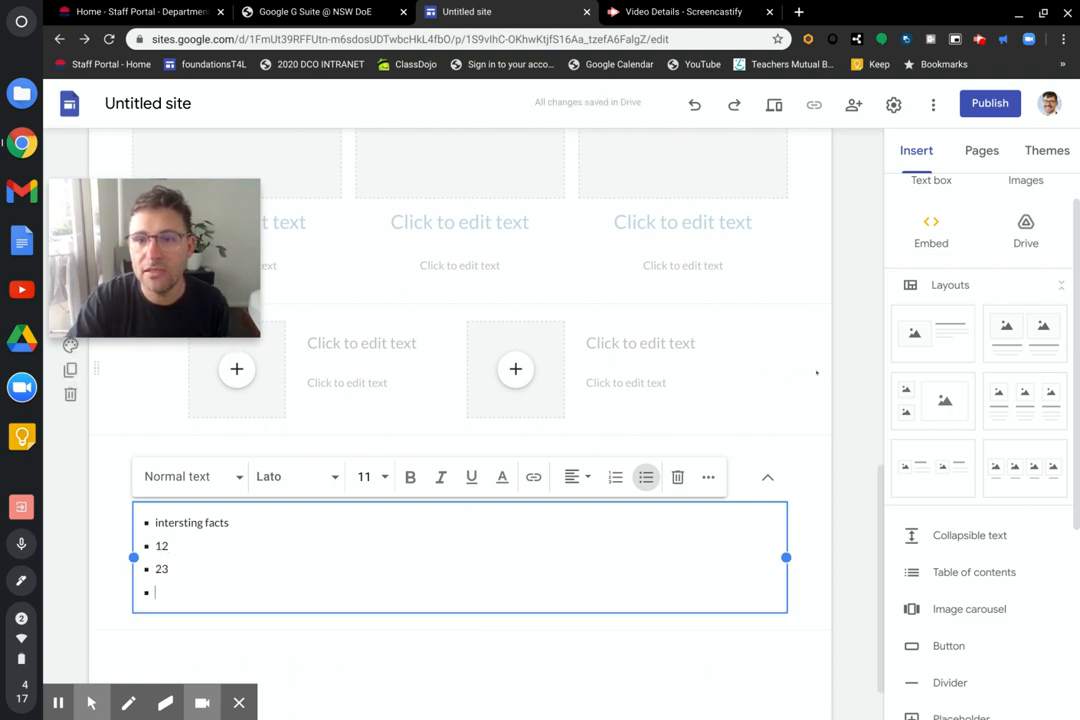
{"action": "left_click", "coordinate": [853, 393]}
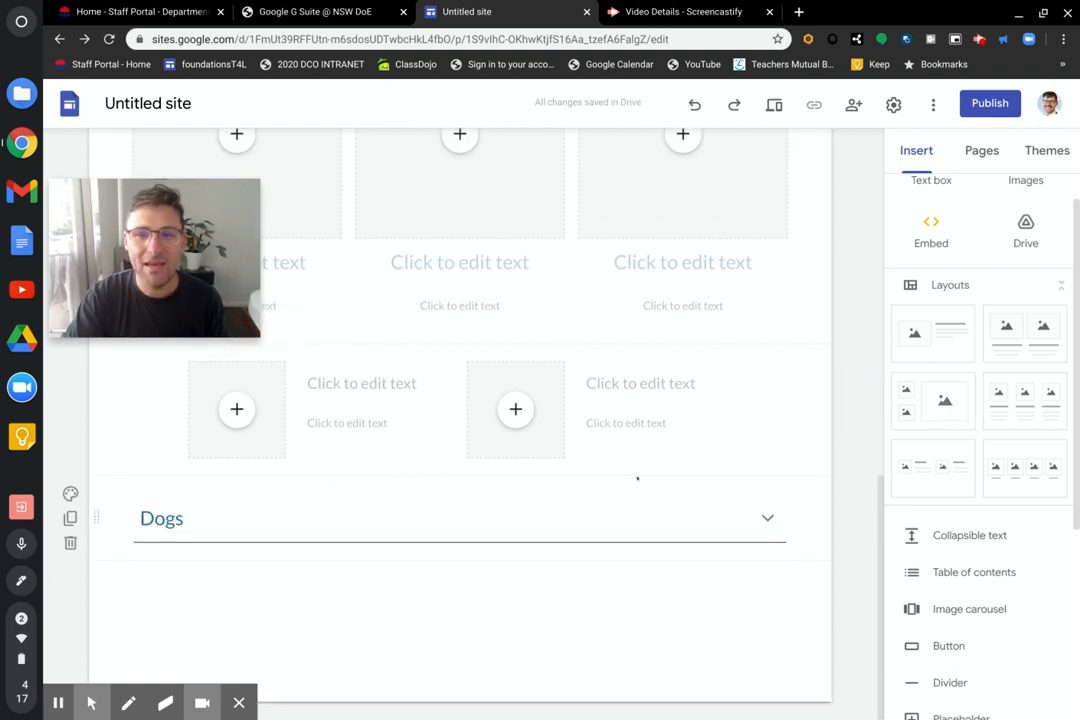
{"action": "left_click", "coordinate": [767, 517]}
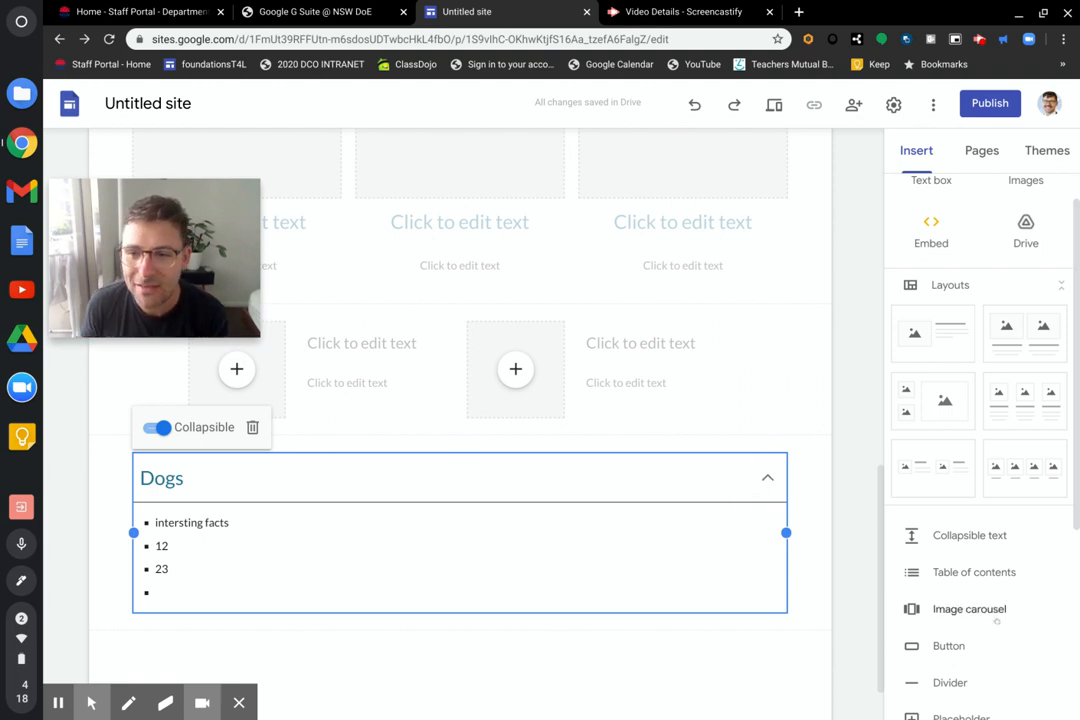
Step: Insert a table of contents between the page header and the presentation
{"action": "scroll", "coordinate": [1000, 600], "scroll_direction": "up", "scroll_amount": 1}
{"action": "scroll", "coordinate": [989, 570], "scroll_direction": "down", "scroll_amount": 2}
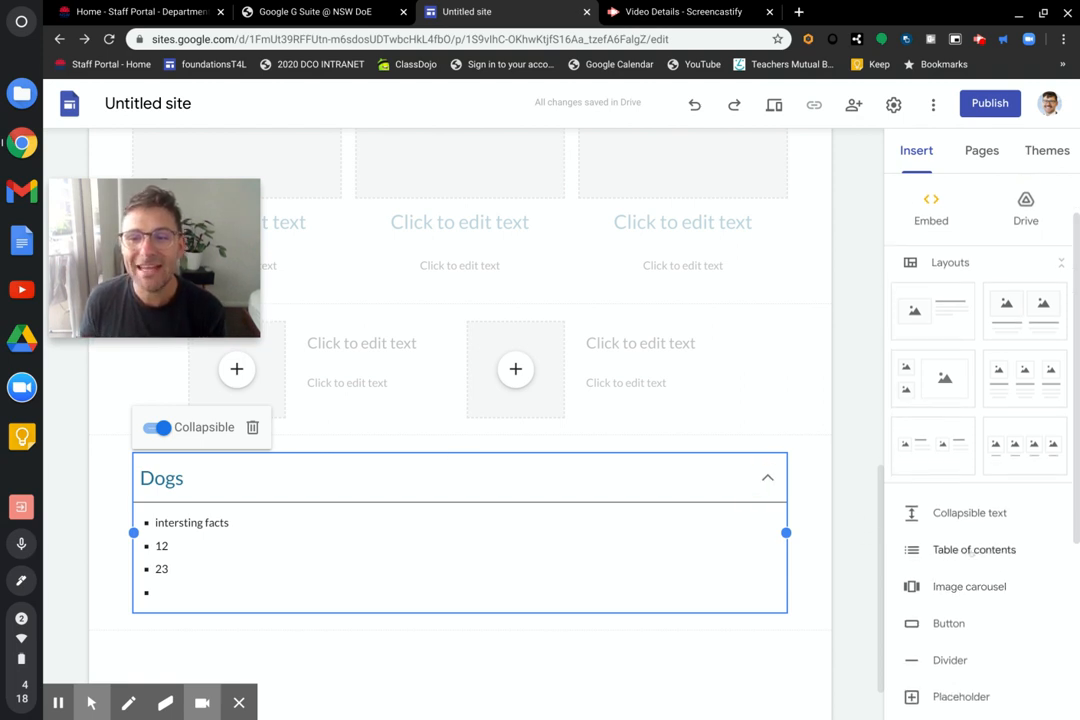
{"action": "left_click", "coordinate": [970, 550]}
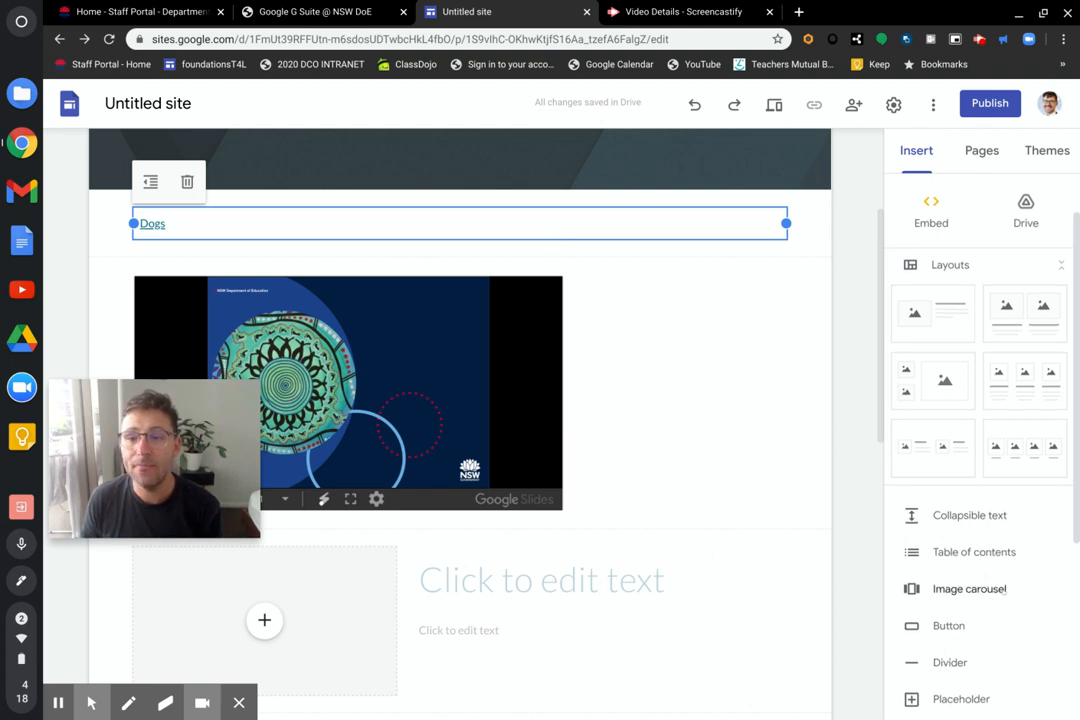
Step: Look at the options for inserting an image carousel without adding one
{"action": "scroll", "coordinate": [1000, 590], "scroll_direction": "up", "scroll_amount": 1}
{"action": "left_click", "coordinate": [906, 616]}
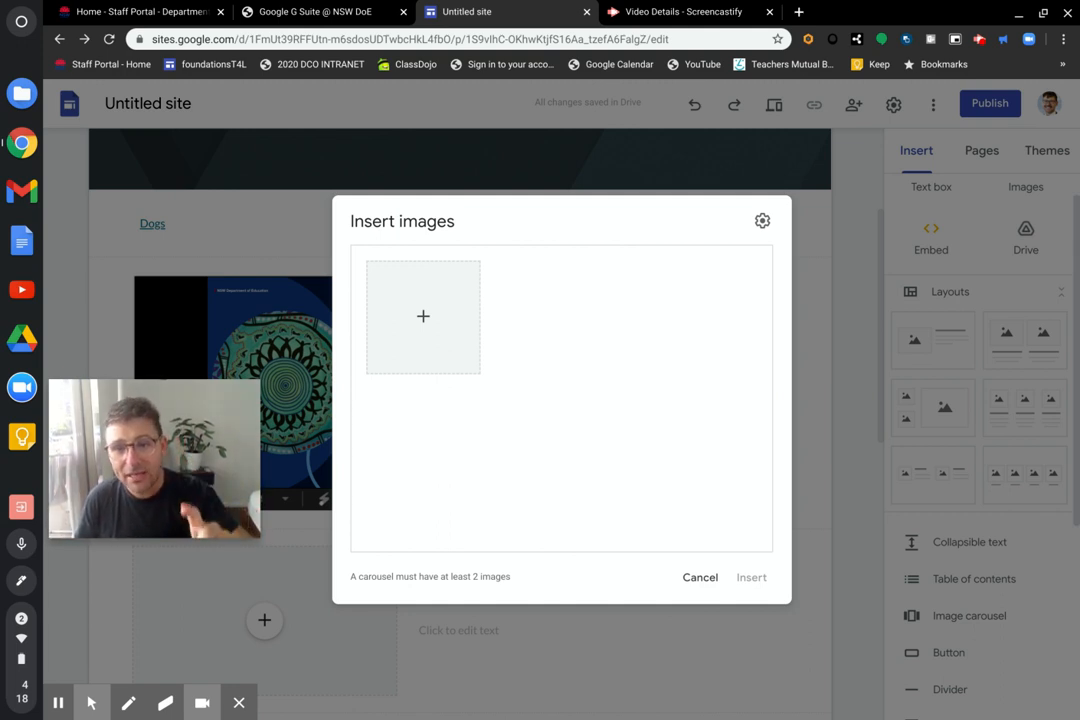
{"action": "left_click", "coordinate": [703, 580]}
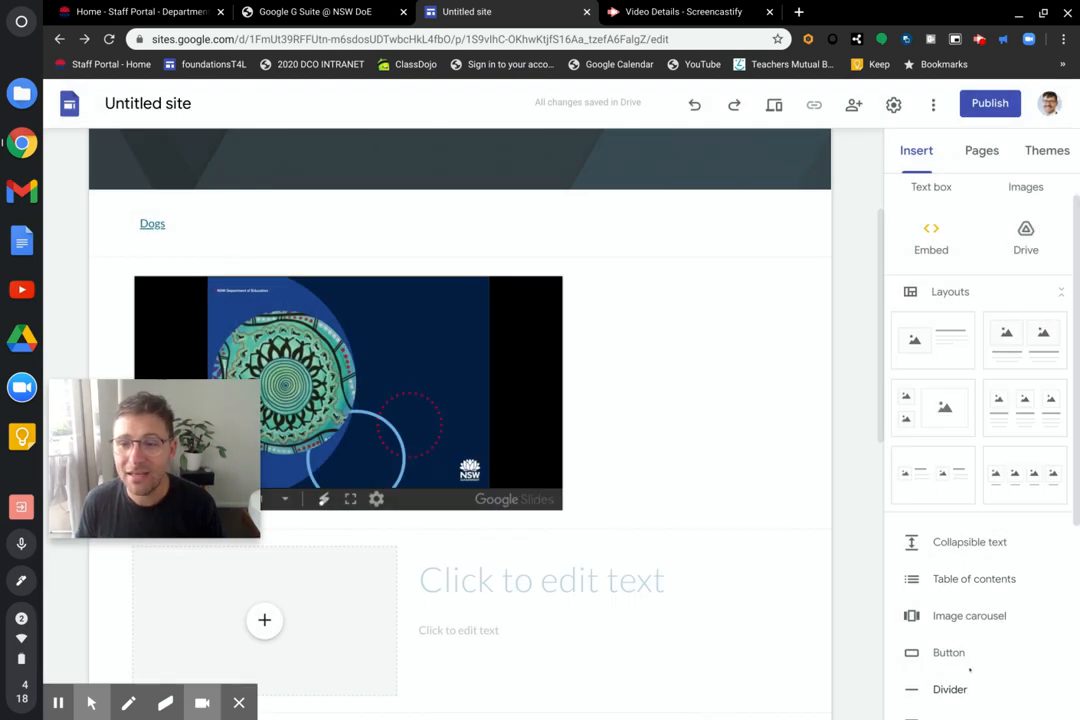
{"action": "left_click", "coordinate": [948, 652]}
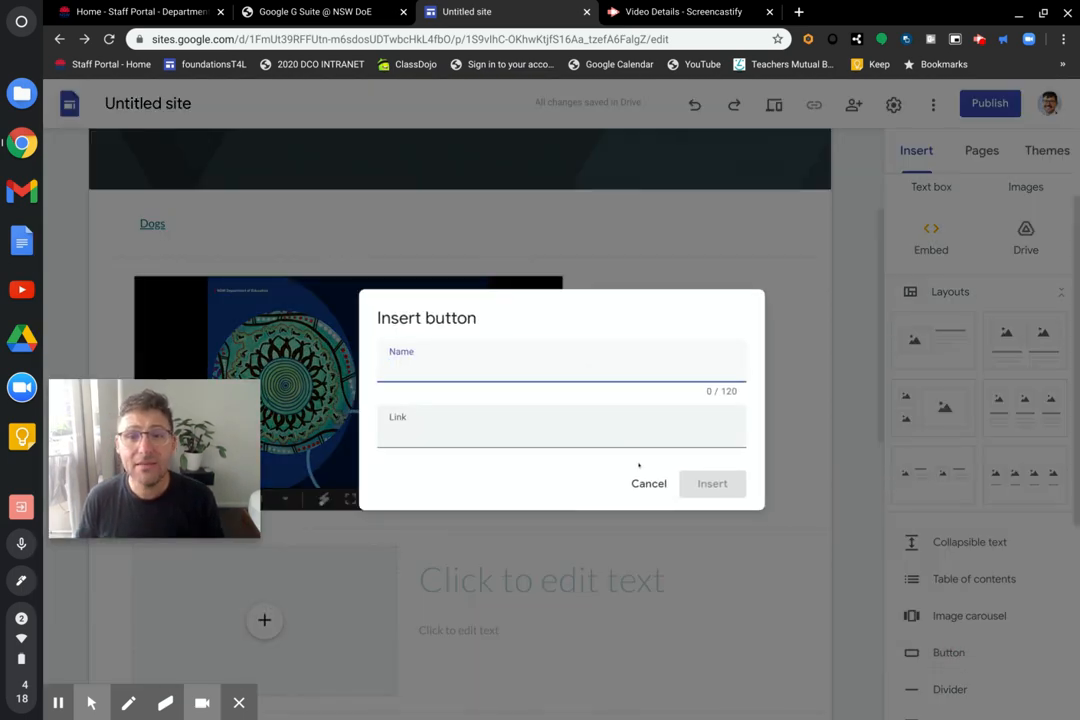
{"action": "left_click", "coordinate": [648, 483]}
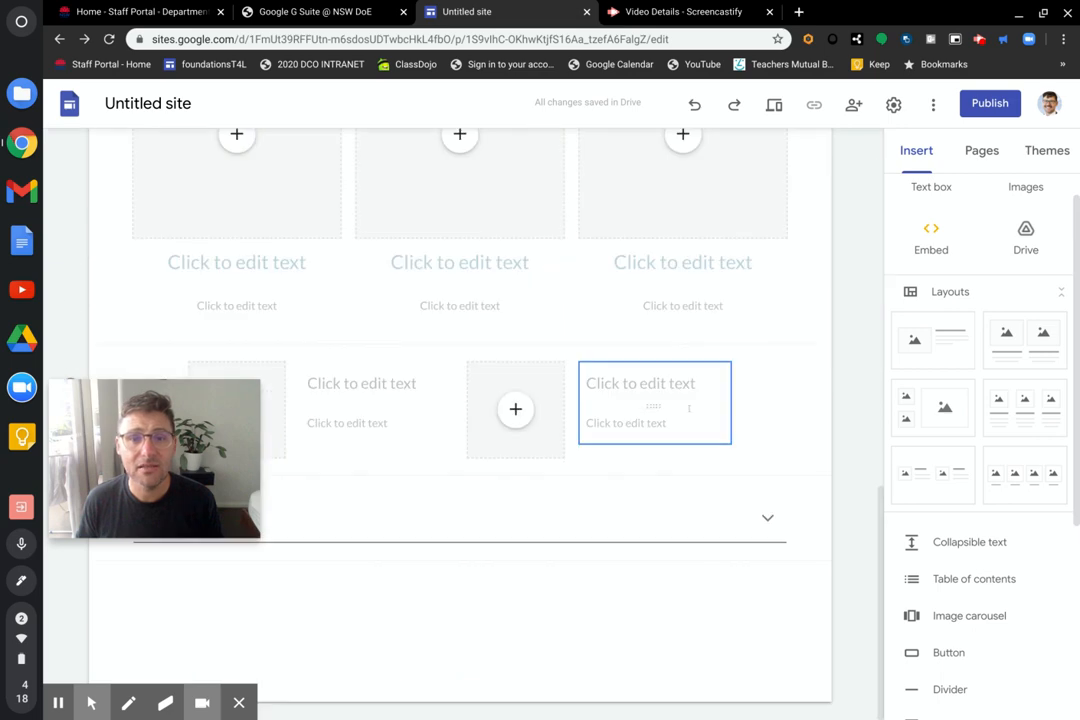
{"action": "left_click", "coordinate": [598, 605]}
{"action": "left_click", "coordinate": [948, 652]}
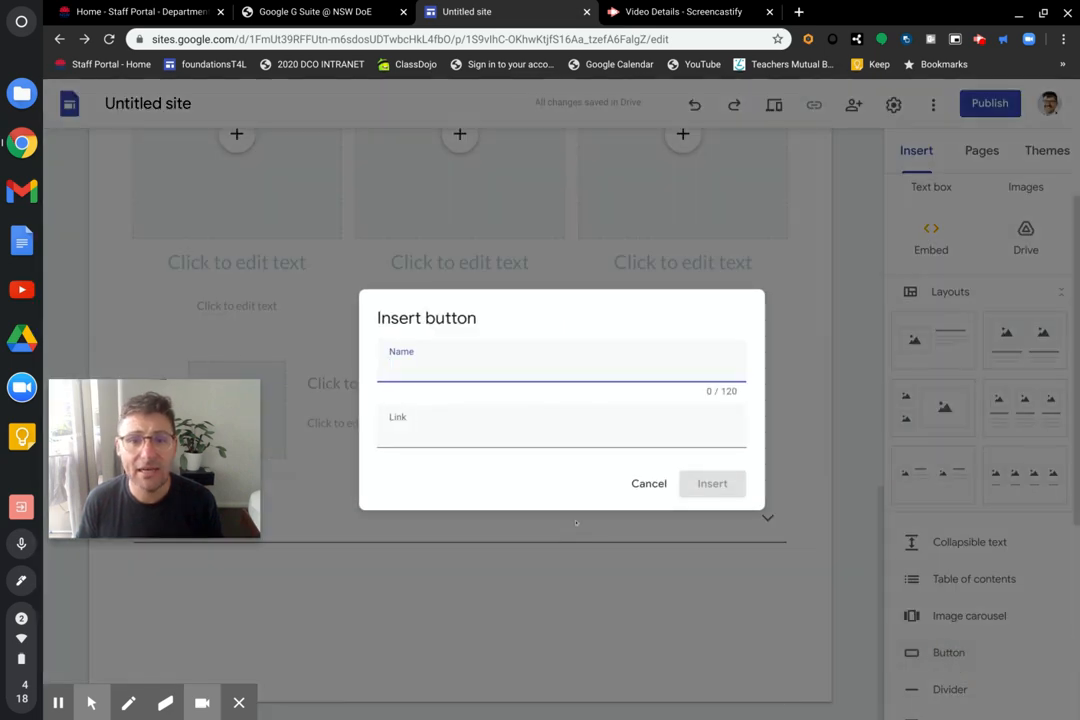
{"action": "type", "text": "Test"}
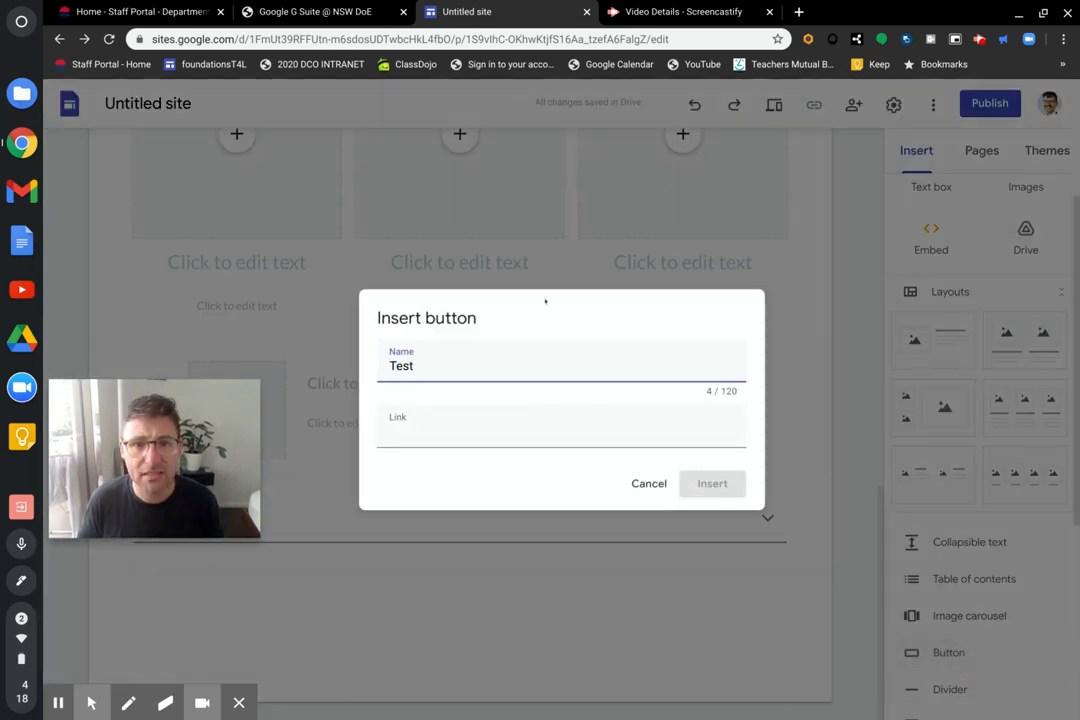
{"action": "left_click", "coordinate": [403, 436]}
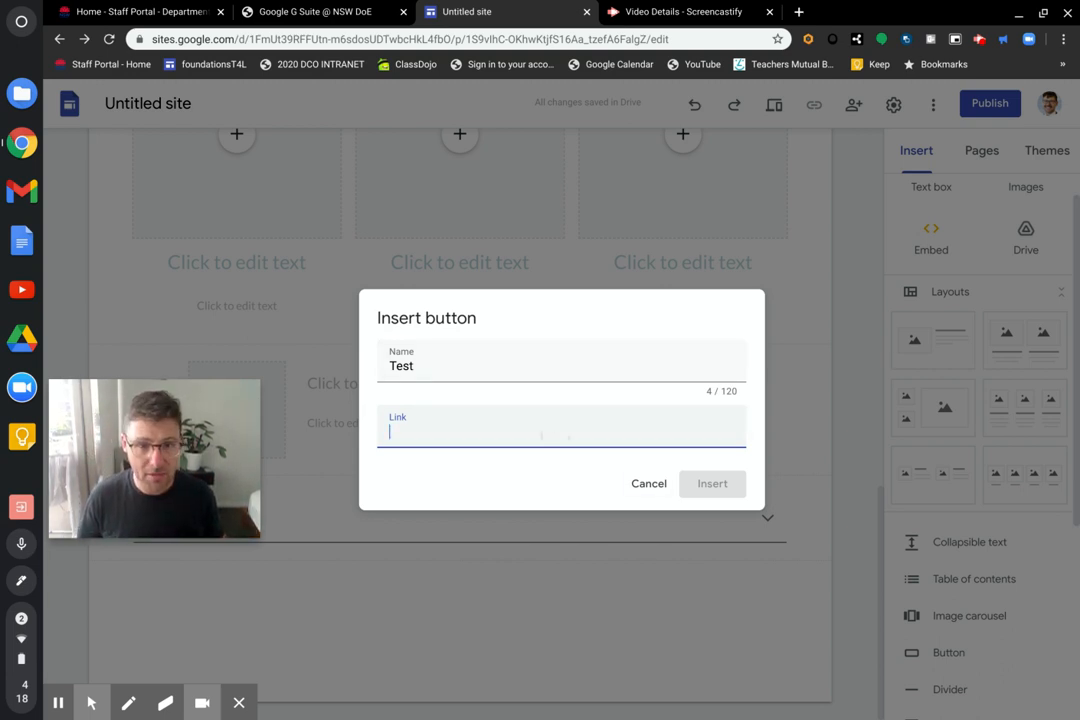
{"action": "type", "text": "w.education.nsw.gov.au"}
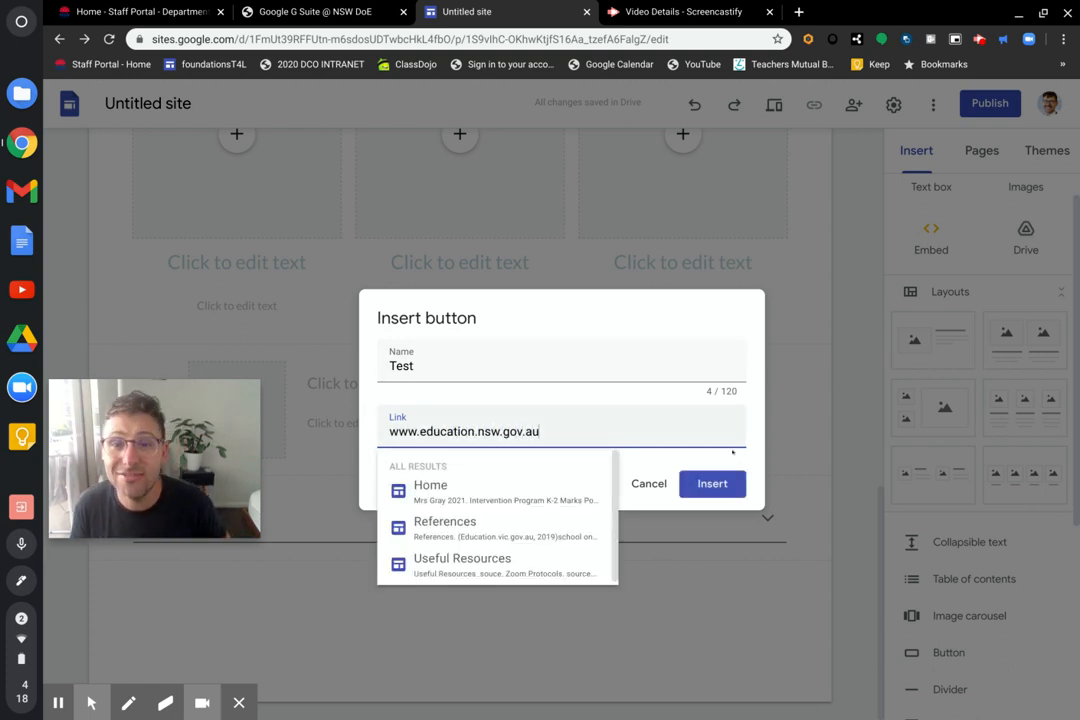
{"action": "left_click", "coordinate": [716, 483]}
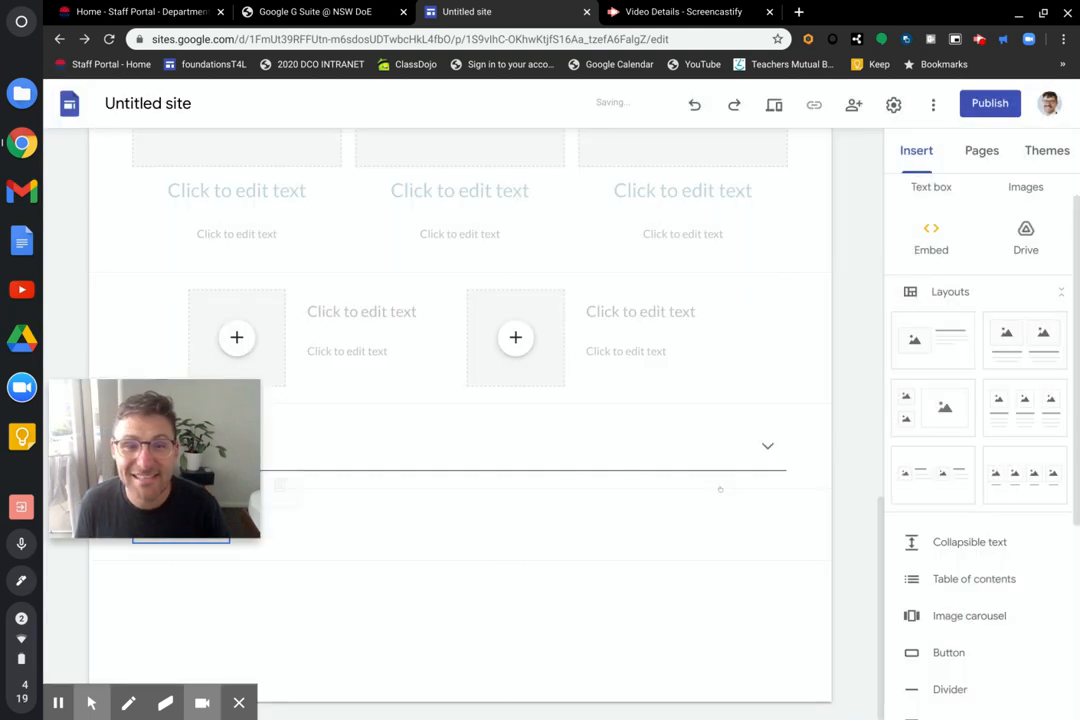
{"action": "left_click_drag", "start_coordinate": [243, 467], "coordinate": [243, 307]}
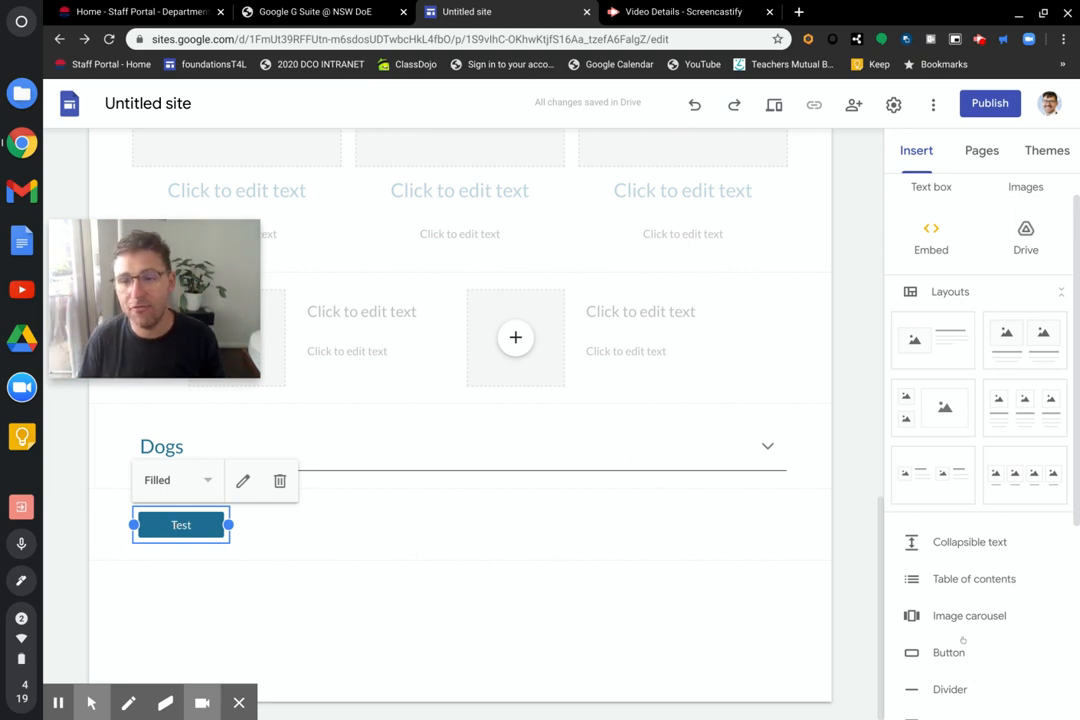
Step: Insert a divider and place it directly above the Dogs collapsible block
{"action": "scroll", "coordinate": [924, 715], "scroll_direction": "up", "scroll_amount": 1}
{"action": "left_click", "coordinate": [926, 715]}
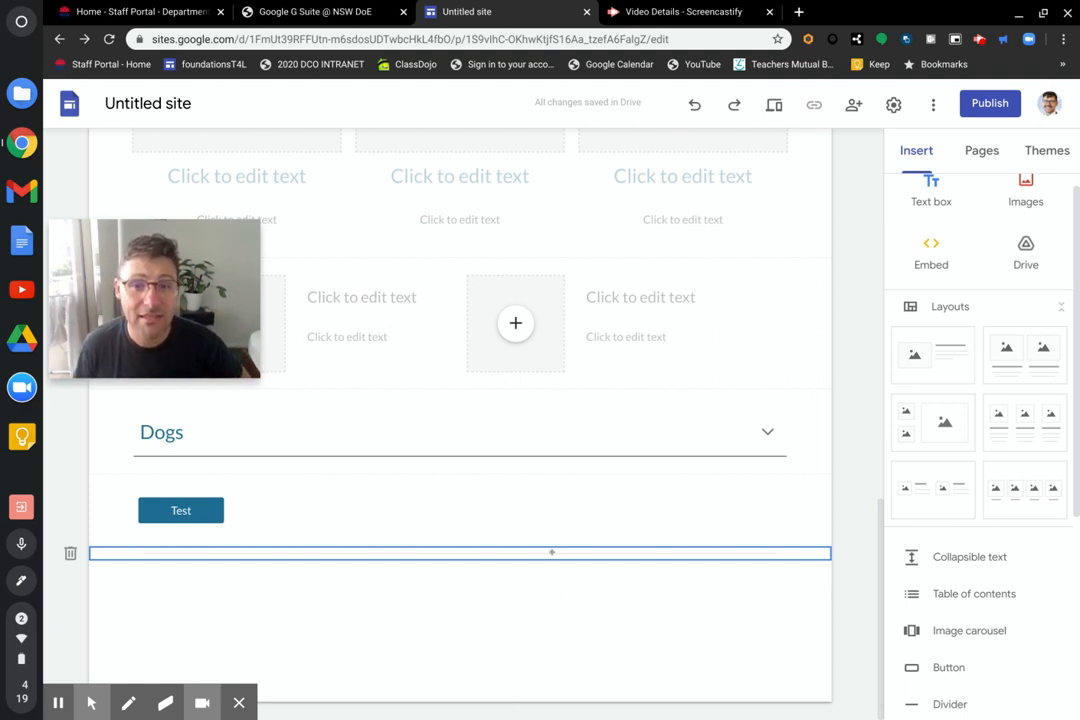
{"action": "left_click_drag", "start_coordinate": [551, 552], "coordinate": [564, 411]}
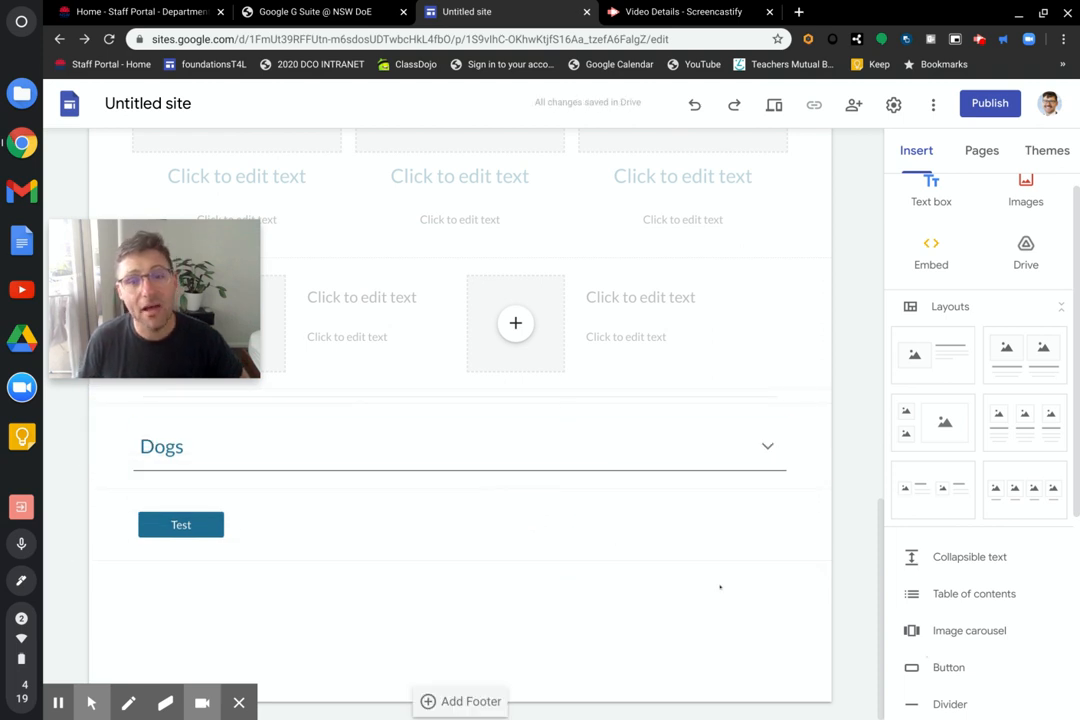
{"action": "scroll", "coordinate": [591, 470], "scroll_direction": "up", "scroll_amount": 3}
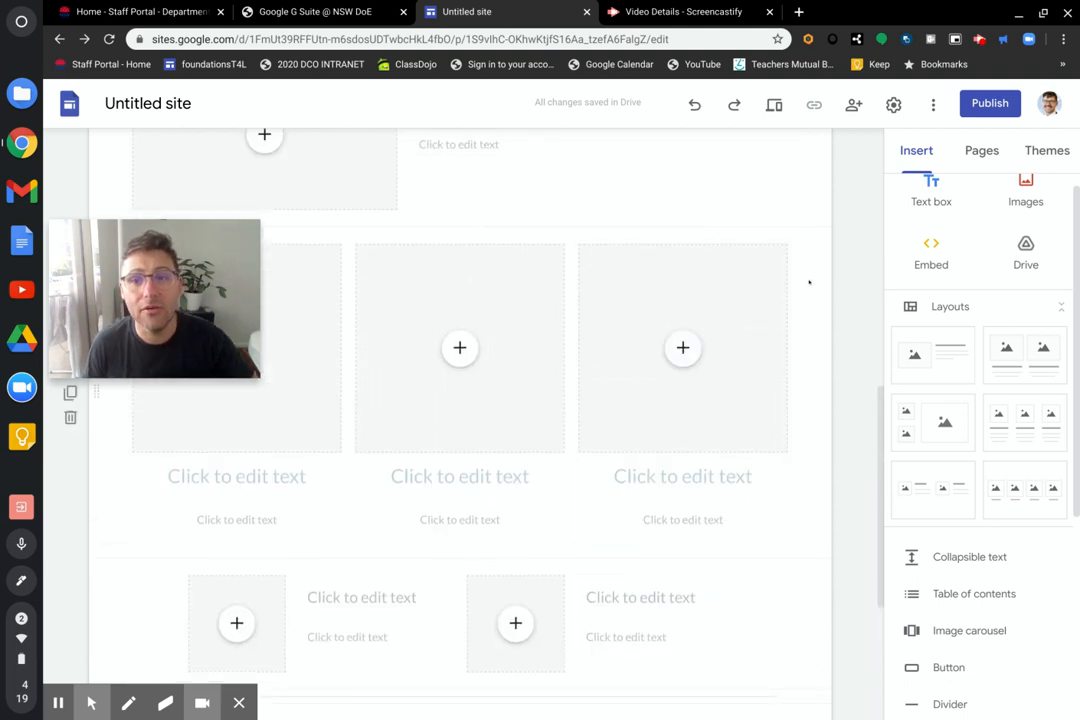
{"action": "scroll", "coordinate": [689, 306], "scroll_direction": "up", "scroll_amount": 1}
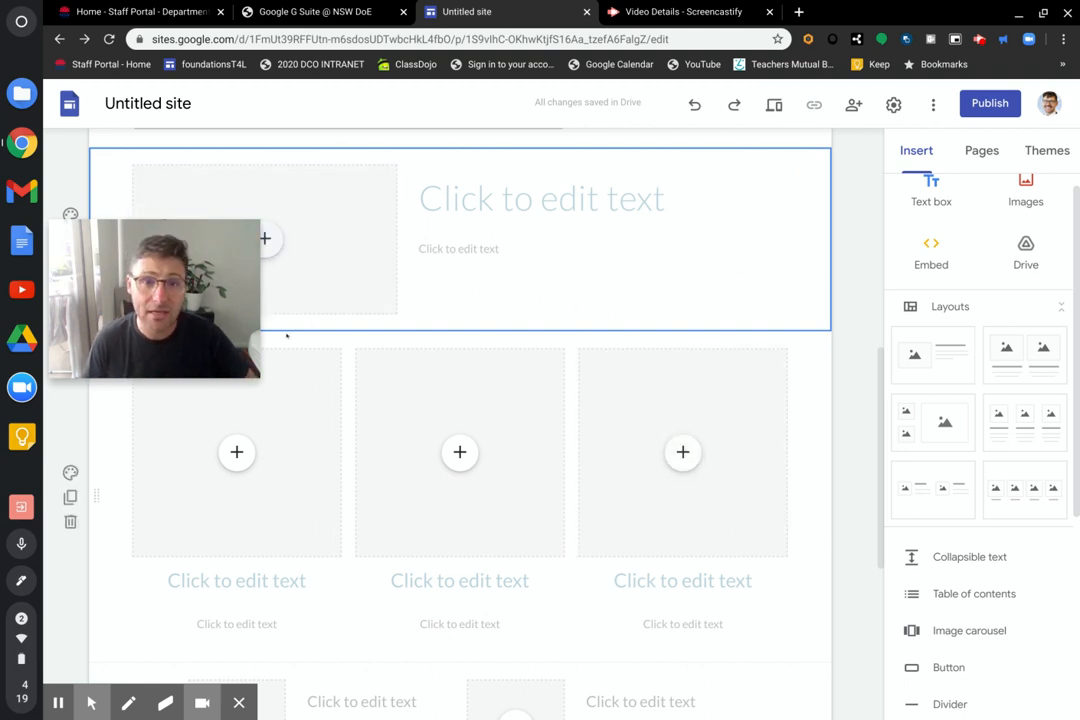
{"action": "left_click", "coordinate": [338, 203]}
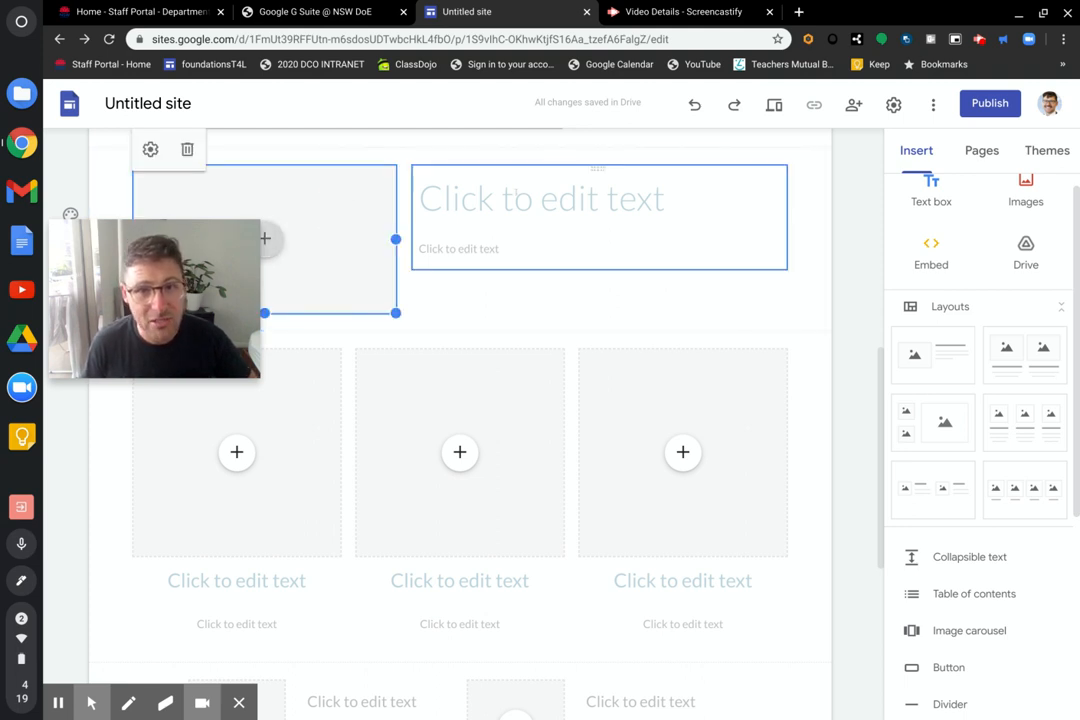
{"action": "left_click", "coordinate": [519, 192]}
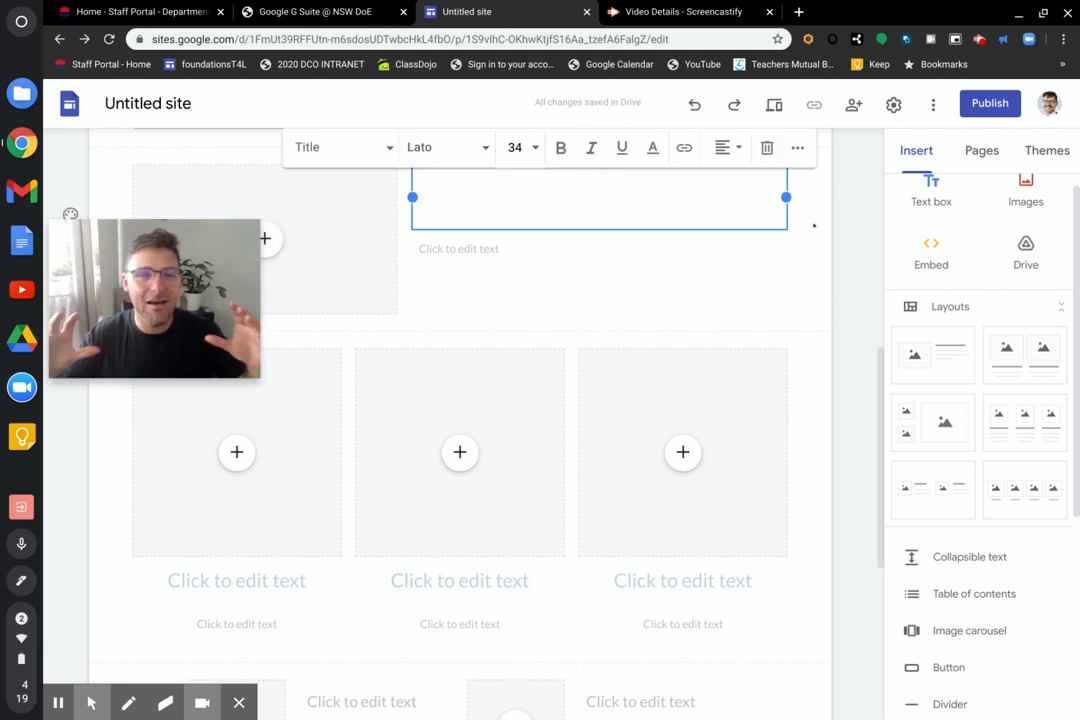
{"action": "left_click", "coordinate": [813, 225]}
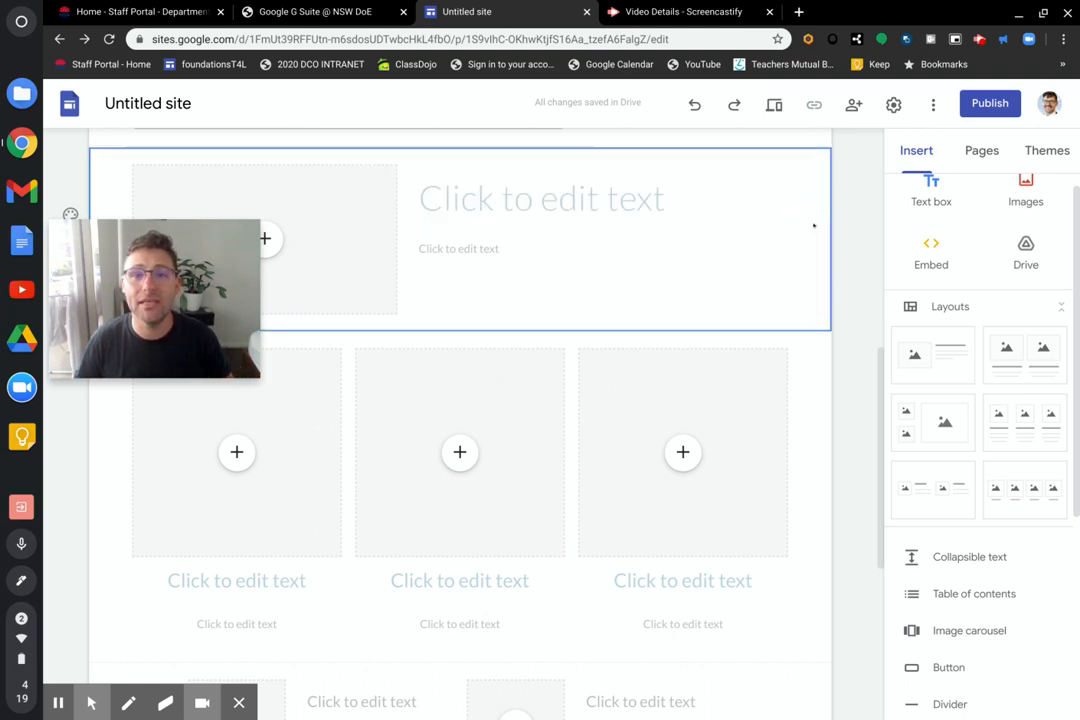
Step: Move the single-image layout section below the three-image layout section
{"action": "left_click_drag", "start_coordinate": [175, 250], "coordinate": [175, 566]}
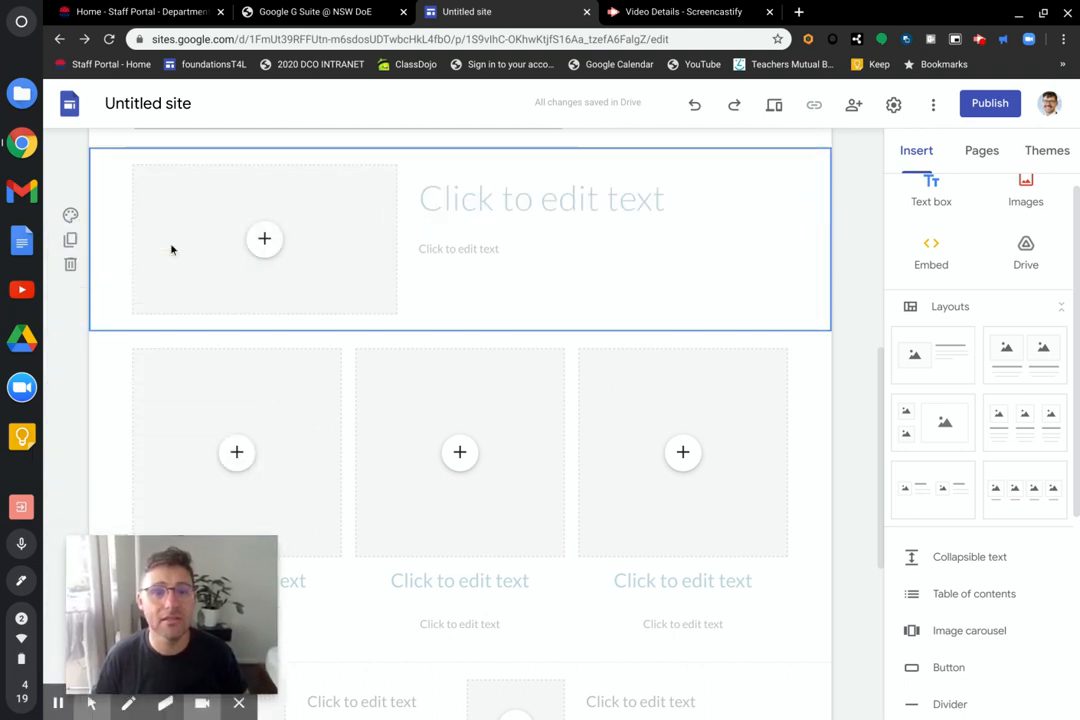
{"action": "left_click_drag", "start_coordinate": [820, 200], "coordinate": [827, 318]}
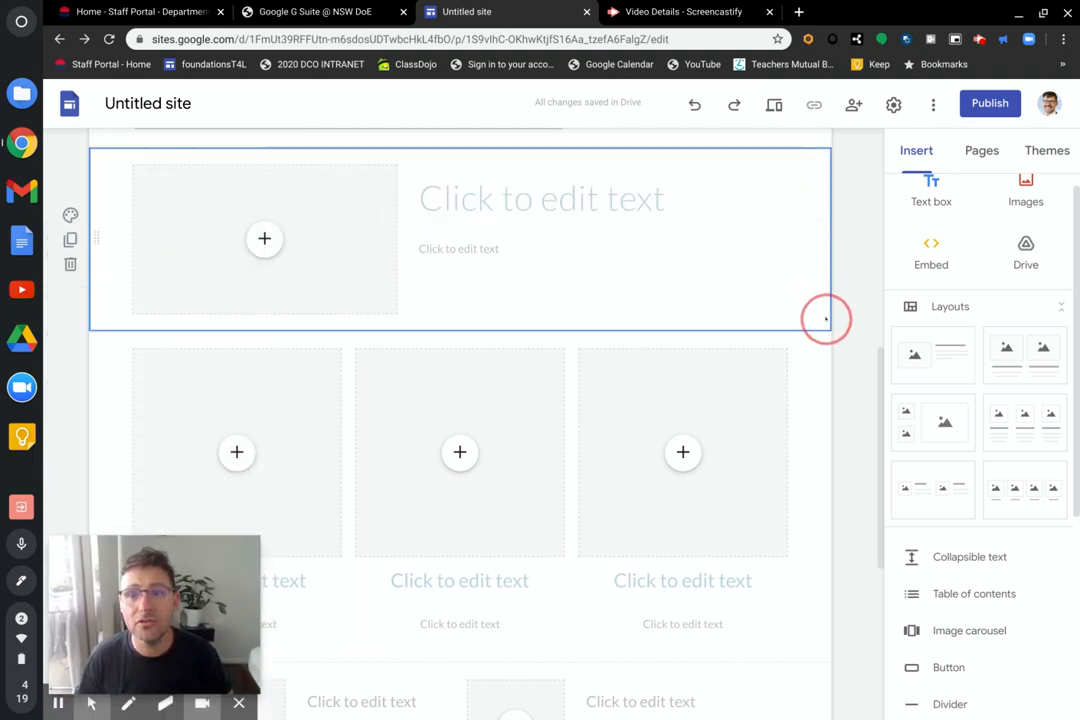
{"action": "left_click", "coordinate": [810, 175]}
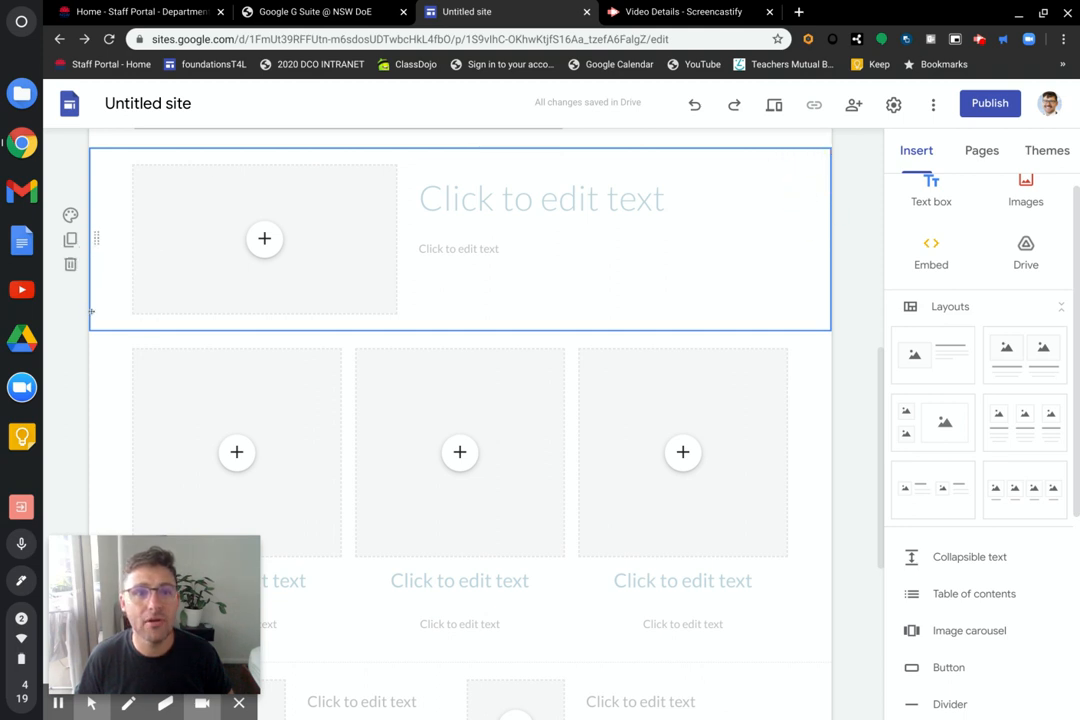
{"action": "left_click_drag", "start_coordinate": [93, 307], "coordinate": [150, 620]}
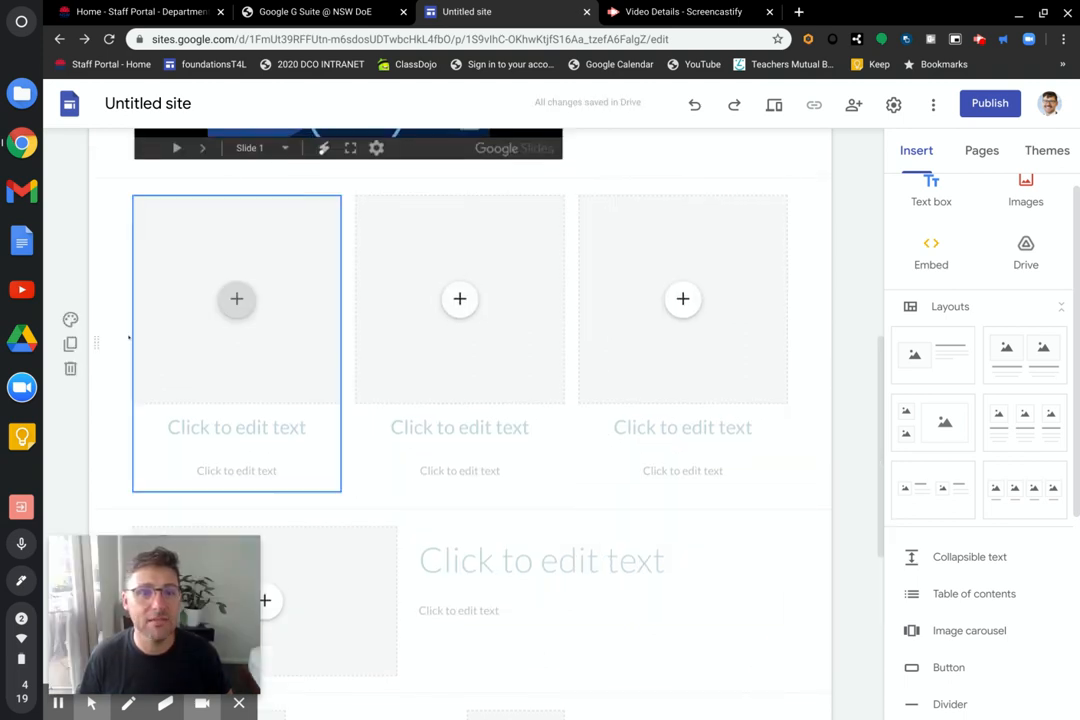
Step: Set the section background of the three-image layout to Emphasis 1
{"action": "left_click", "coordinate": [70, 319]}
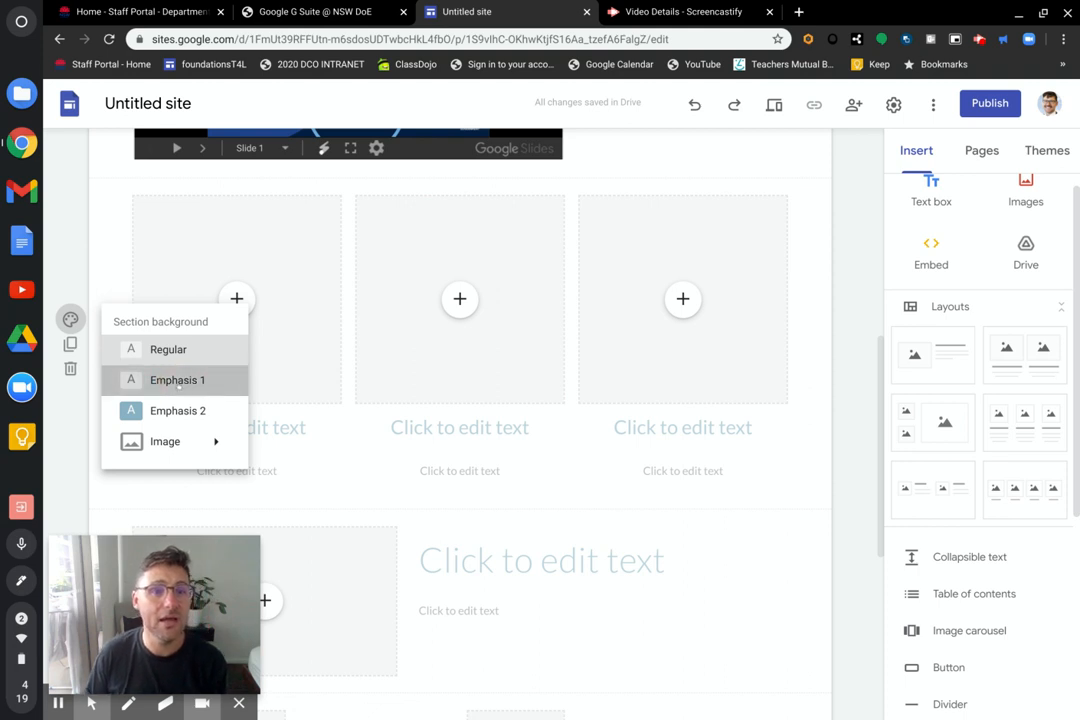
{"action": "left_click", "coordinate": [178, 382]}
{"action": "left_click", "coordinate": [808, 641]}
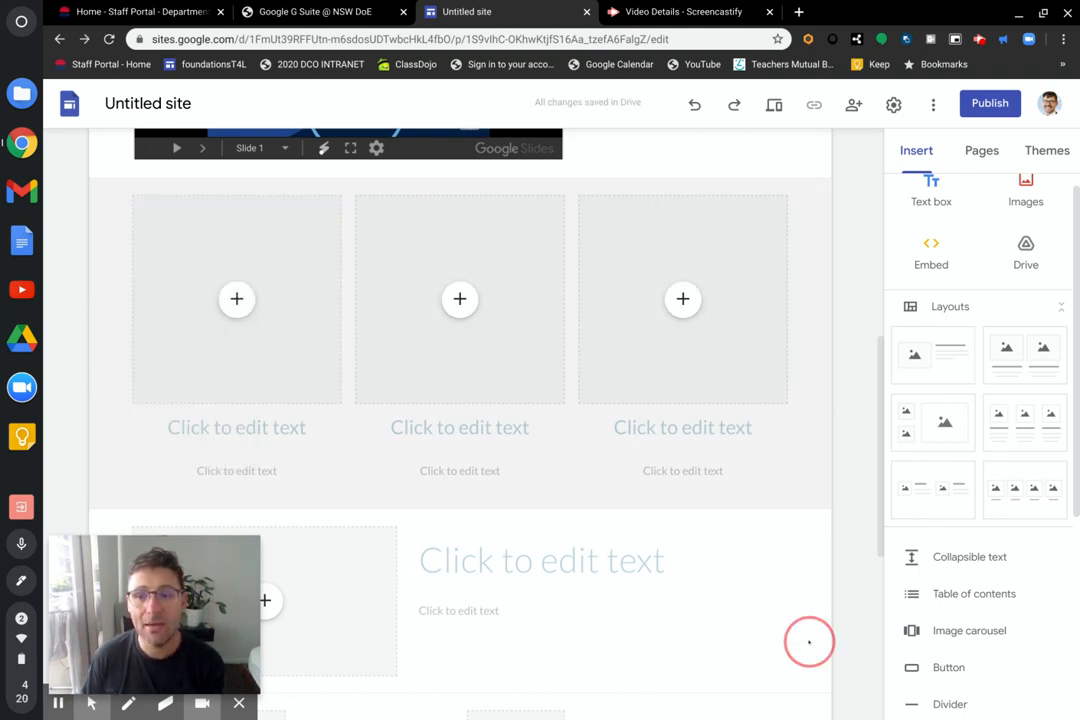
Step: Set the three-image section's background to the solid blue emphasis style and the two-image section's background to Emphasis 1
{"action": "left_click", "coordinate": [68, 320]}
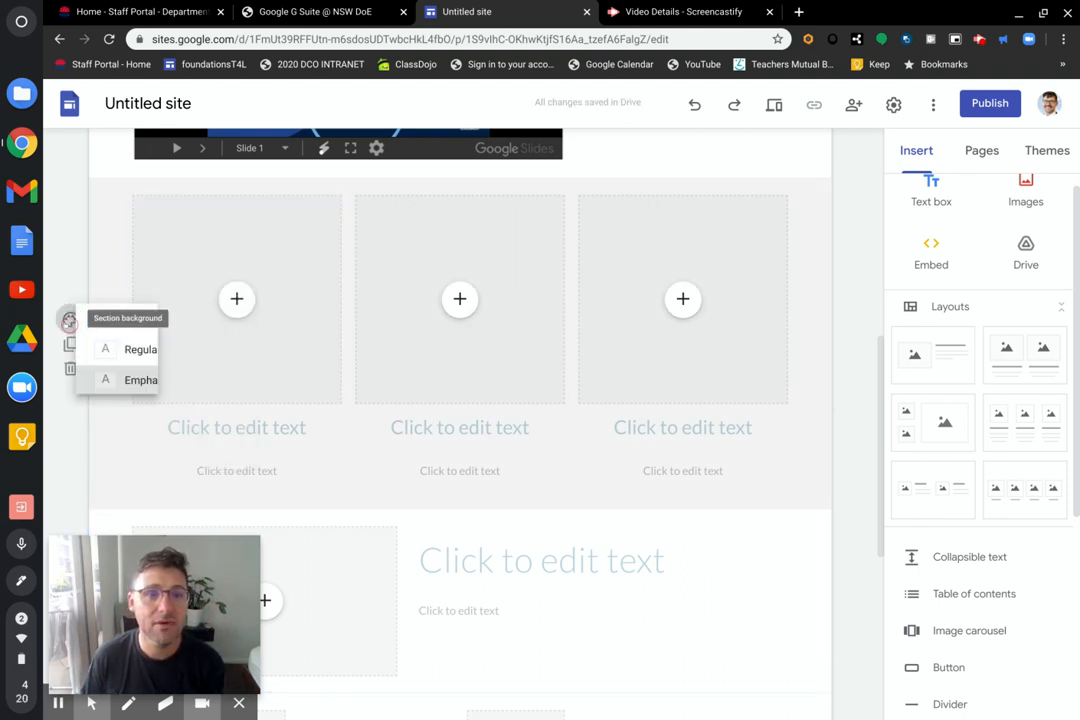
{"action": "left_click", "coordinate": [161, 420]}
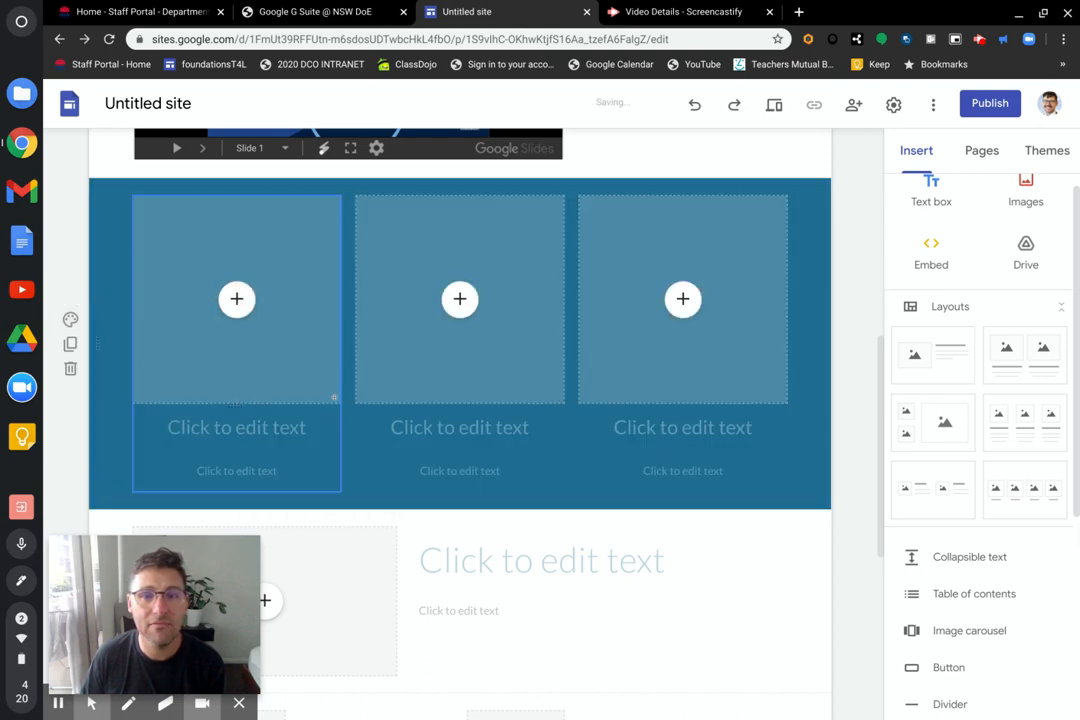
{"action": "scroll", "coordinate": [789, 352], "scroll_direction": "up", "scroll_amount": 2}
{"action": "scroll", "coordinate": [789, 352], "scroll_direction": "down", "scroll_amount": 3}
{"action": "scroll", "coordinate": [789, 352], "scroll_direction": "down", "scroll_amount": 3}
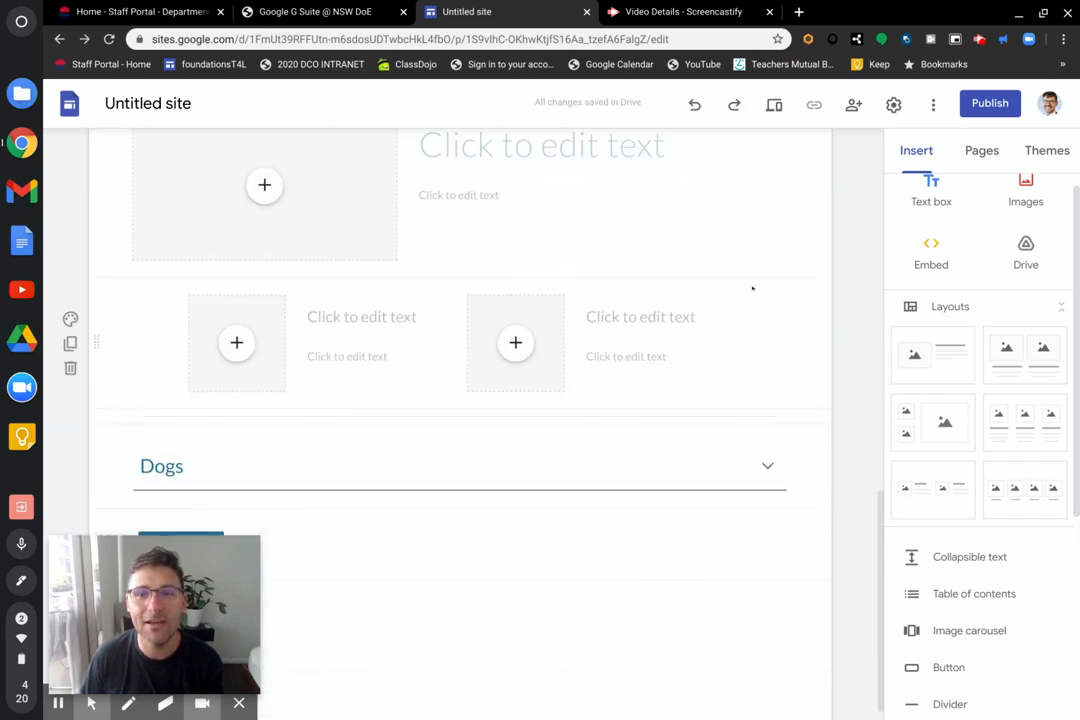
{"action": "left_click", "coordinate": [70, 318]}
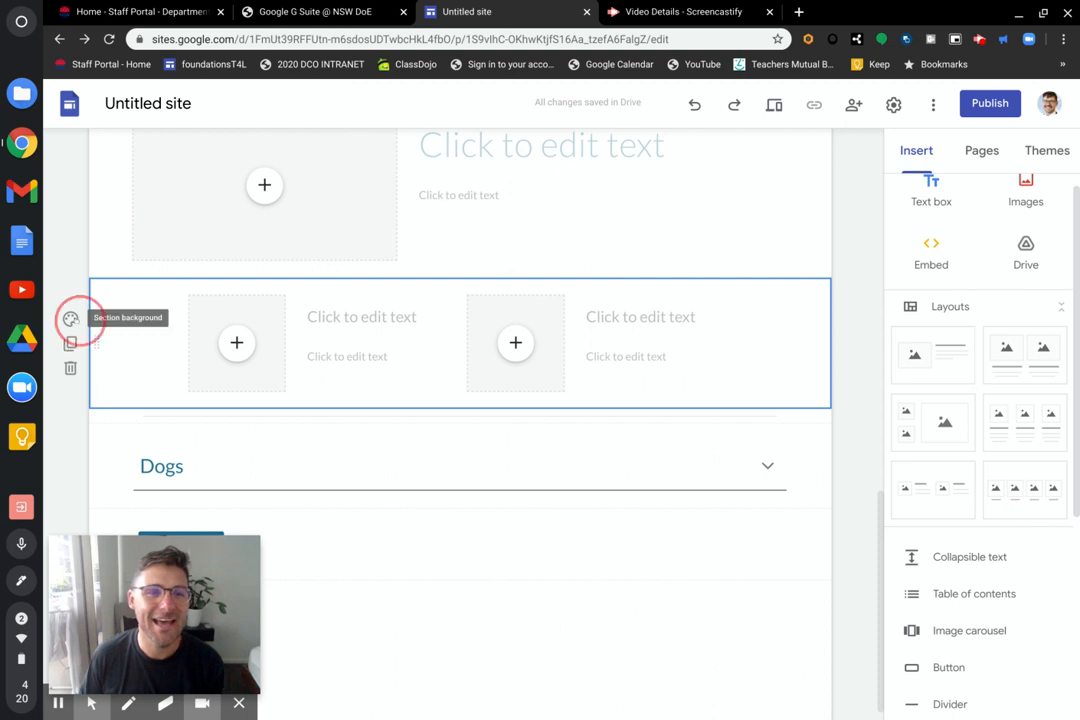
{"action": "left_click", "coordinate": [170, 379]}
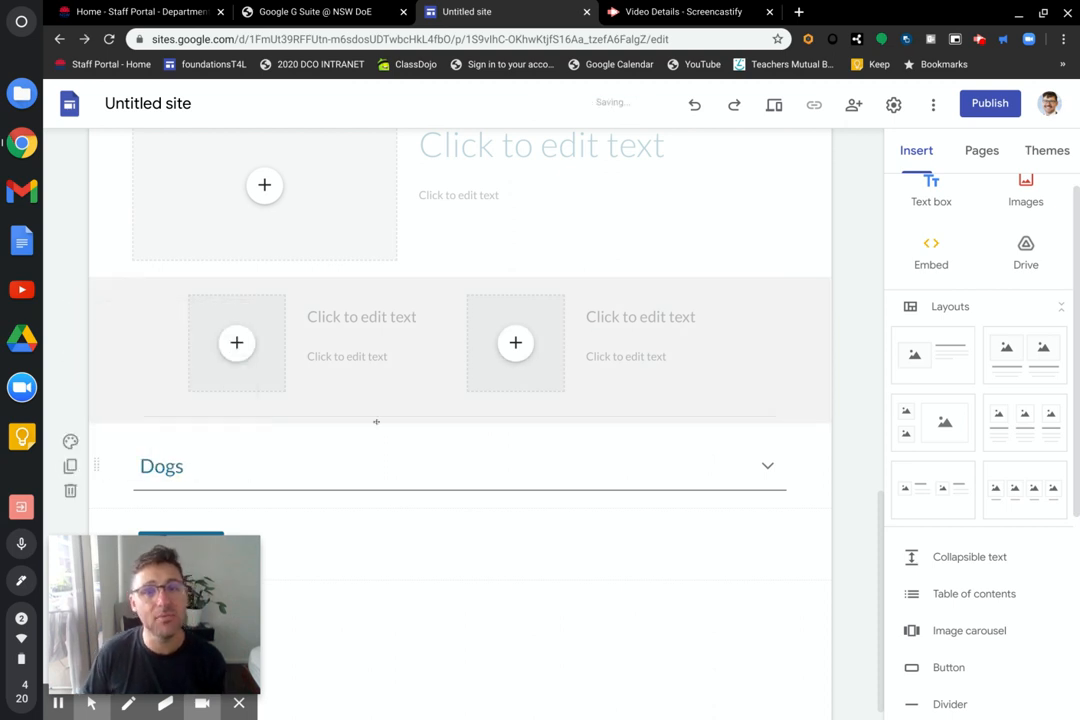
Step: Review the styled sections up to the page title and look through the insertable elements from Collapsible text to Charts
{"action": "scroll", "coordinate": [523, 385], "scroll_direction": "up", "scroll_amount": 4}
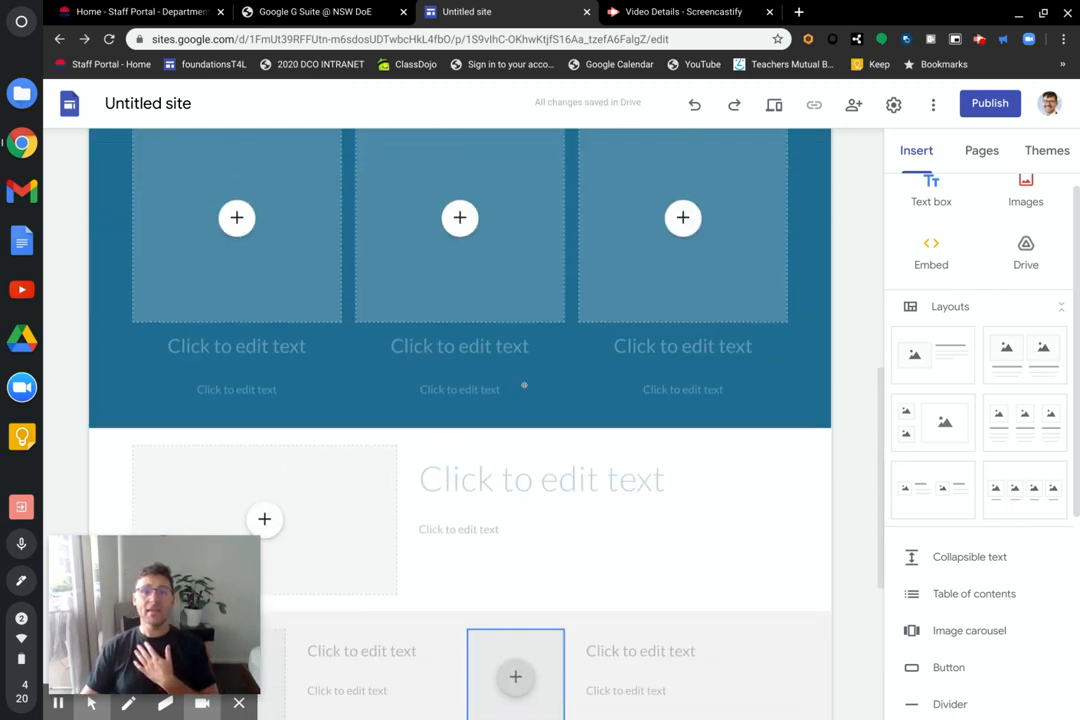
{"action": "scroll", "coordinate": [523, 386], "scroll_direction": "up", "scroll_amount": 3}
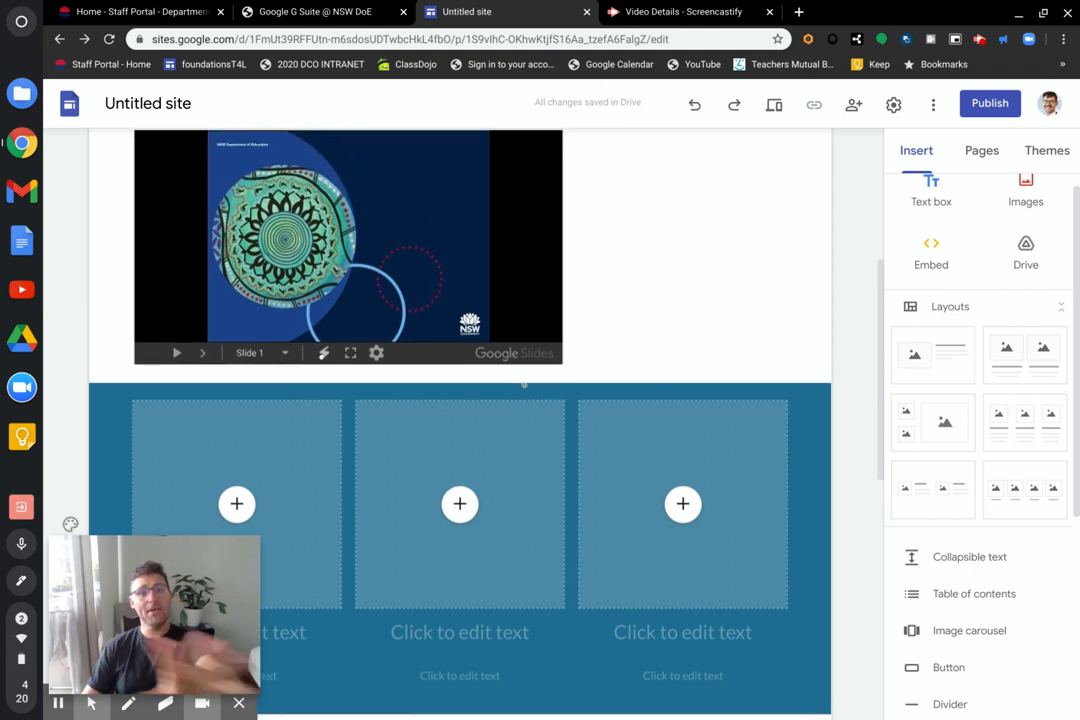
{"action": "scroll", "coordinate": [985, 600], "scroll_direction": "up", "scroll_amount": 1}
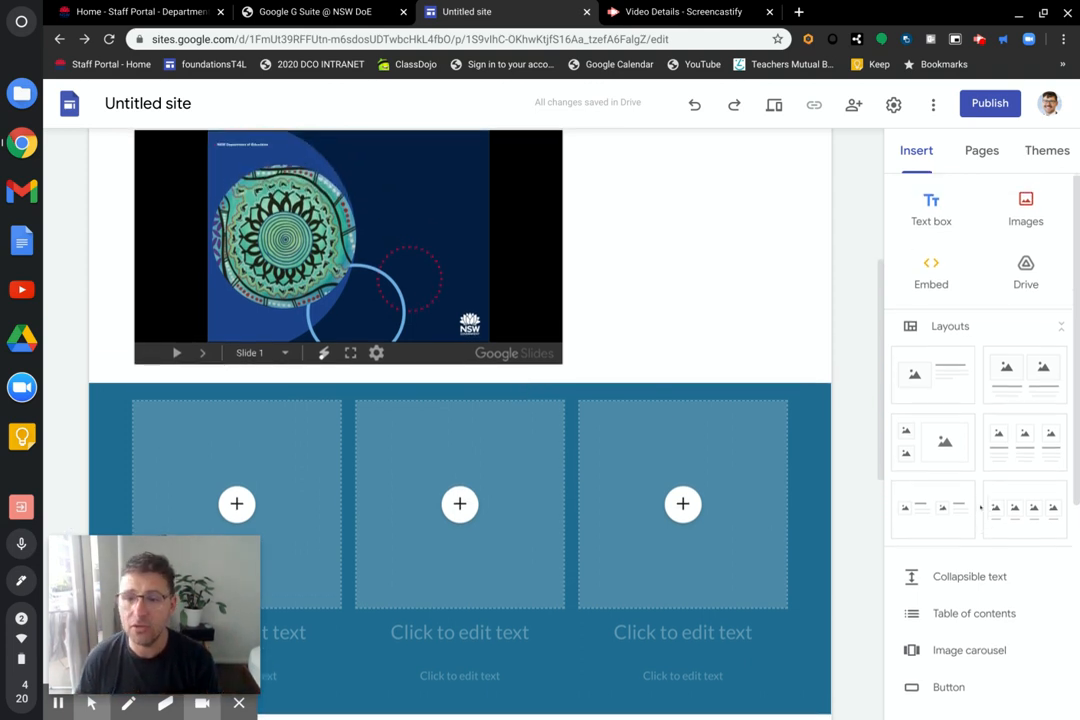
{"action": "scroll", "coordinate": [985, 560], "scroll_direction": "down", "scroll_amount": 1}
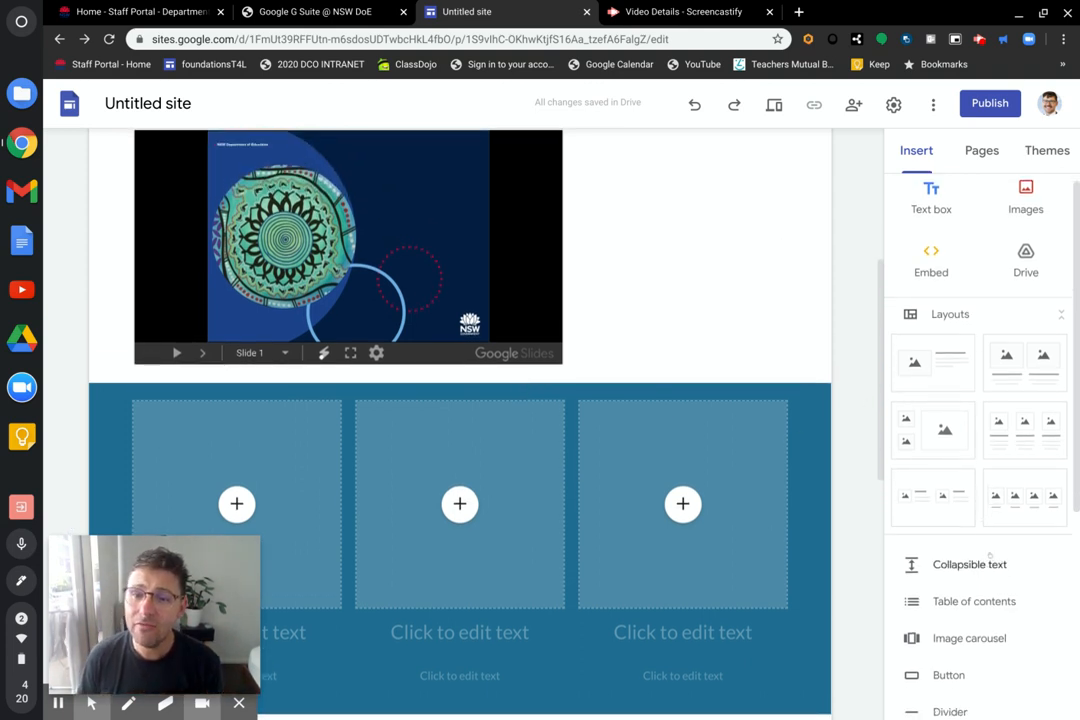
{"action": "scroll", "coordinate": [996, 550], "scroll_direction": "down", "scroll_amount": 2}
{"action": "scroll", "coordinate": [996, 544], "scroll_direction": "down", "scroll_amount": 2}
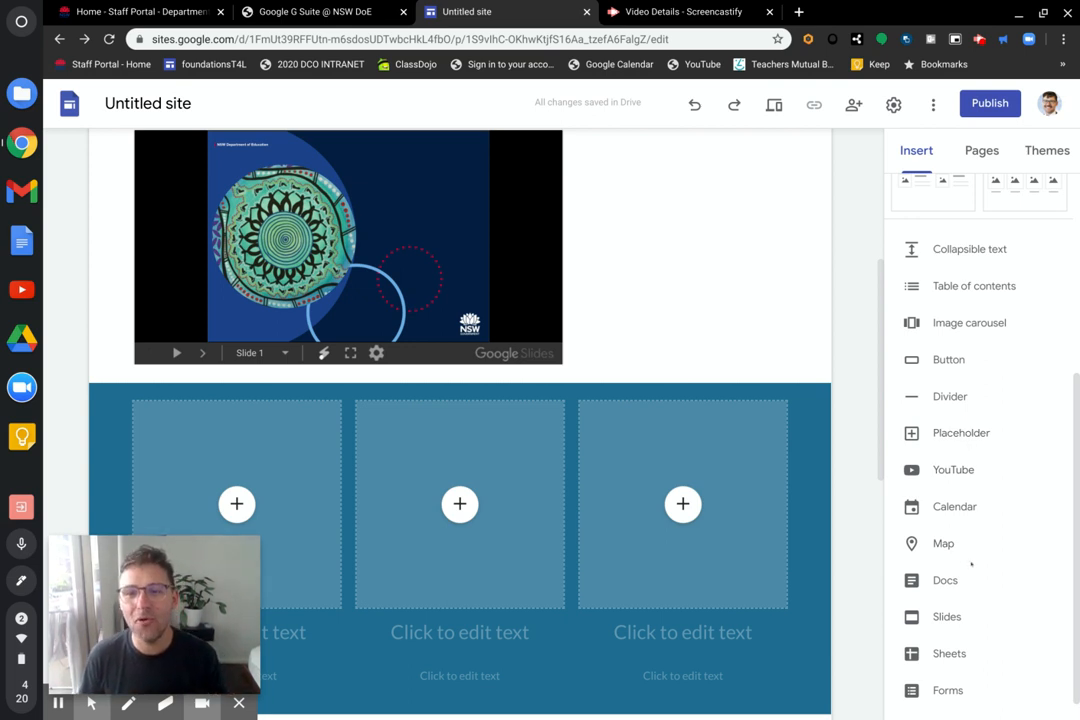
{"action": "scroll", "coordinate": [970, 563], "scroll_direction": "down", "scroll_amount": 1}
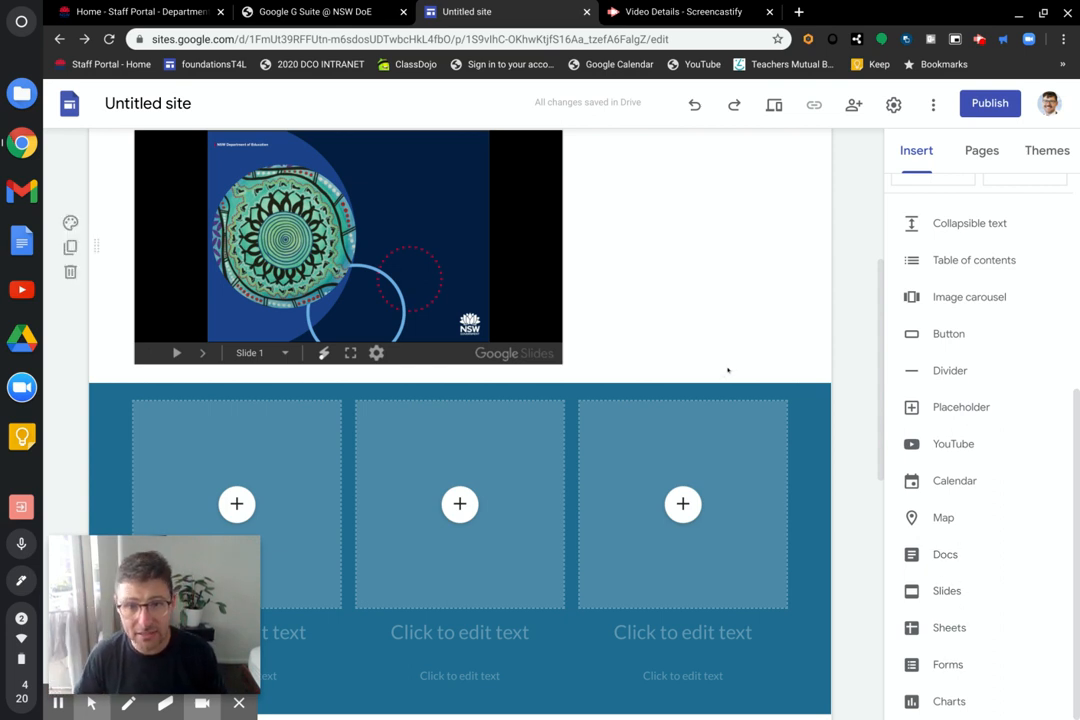
{"action": "scroll", "coordinate": [728, 369], "scroll_direction": "up", "scroll_amount": 5}
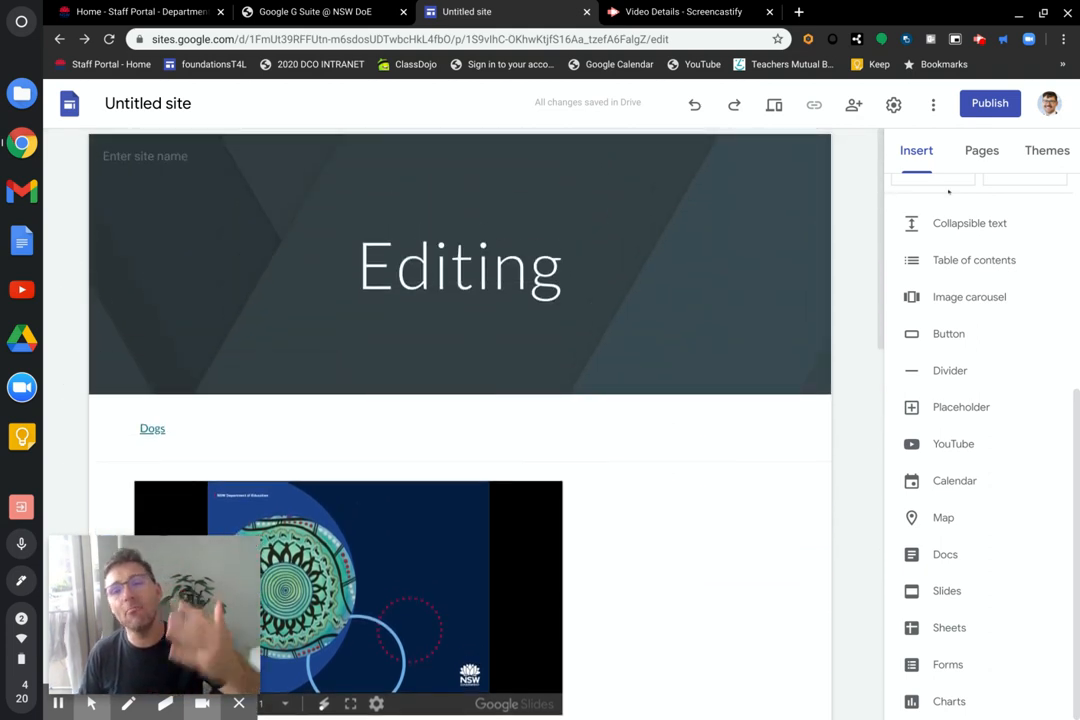
Step: Add a new page named "Maths" to the site
{"action": "left_click", "coordinate": [970, 152]}
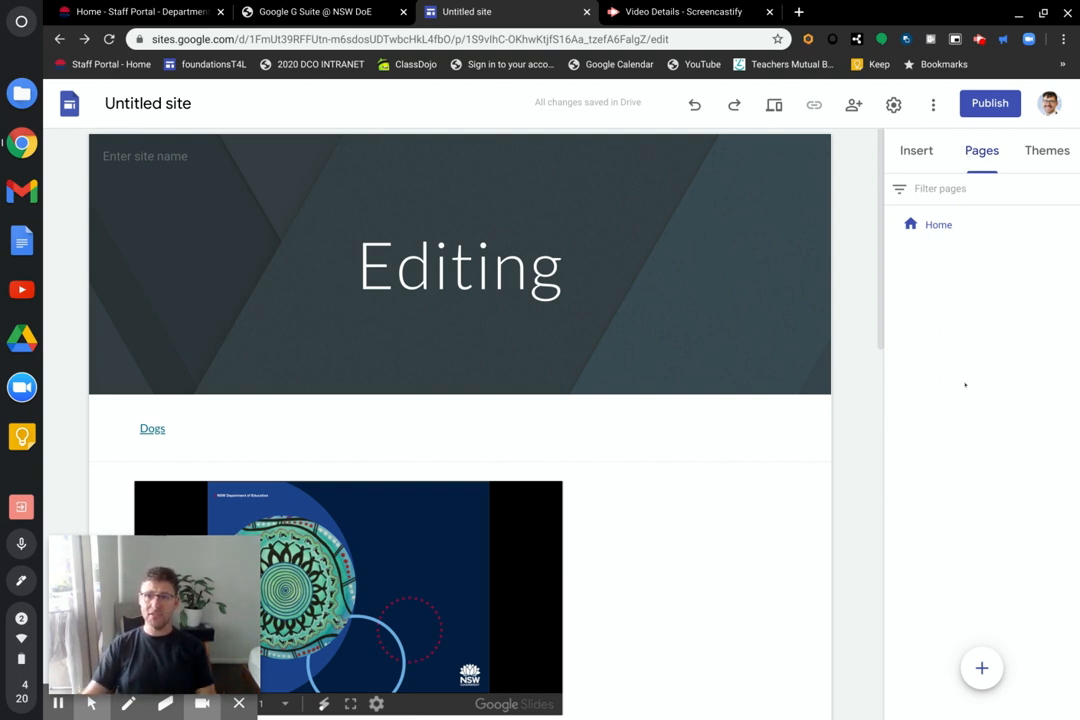
{"action": "left_click", "coordinate": [982, 668]}
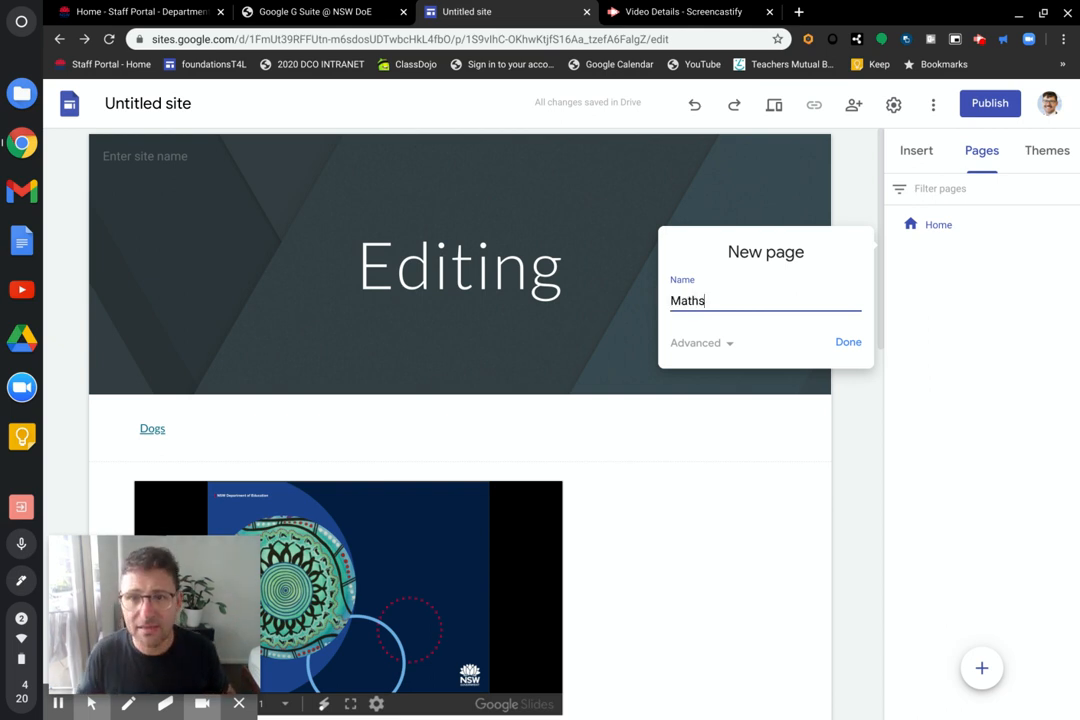
{"action": "left_click", "coordinate": [848, 342]}
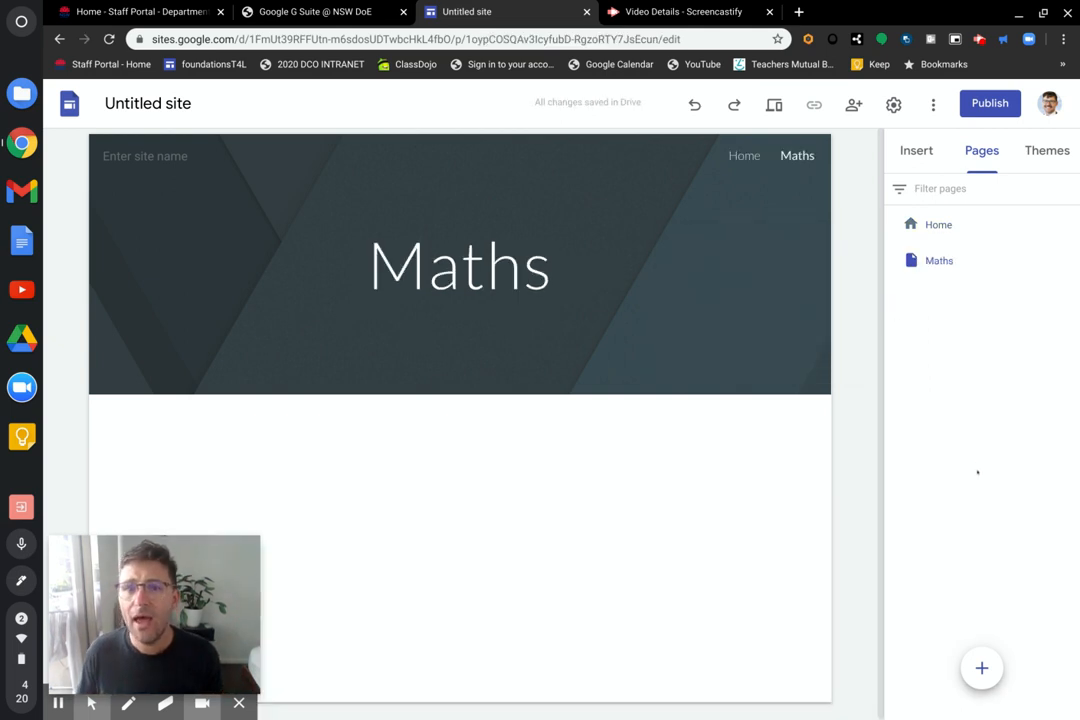
Step: Add two more pages to the site, named "English" and "Mandarin"
{"action": "left_click", "coordinate": [982, 668]}
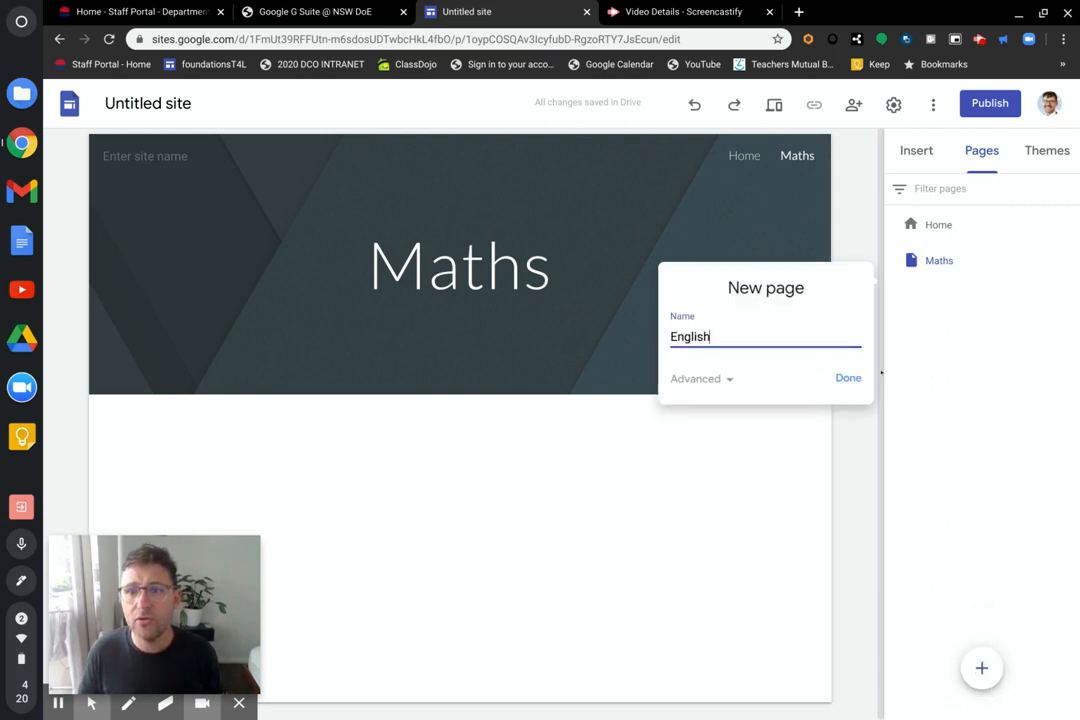
{"action": "left_click", "coordinate": [848, 378]}
{"action": "left_click", "coordinate": [981, 668]}
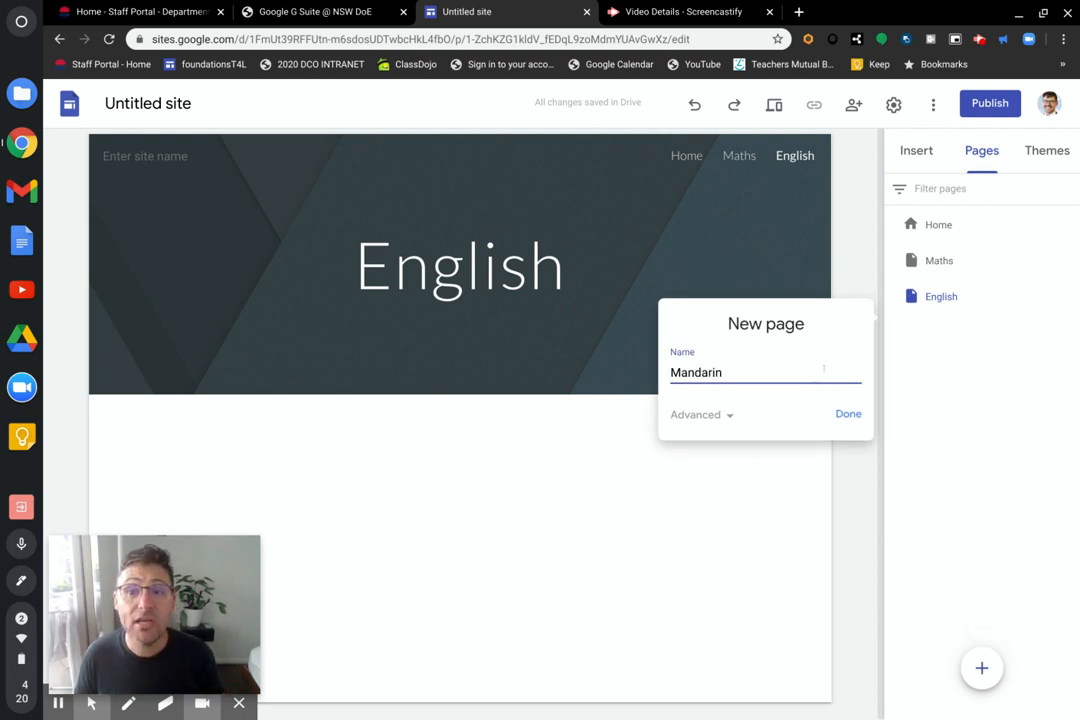
{"action": "left_click", "coordinate": [848, 413]}
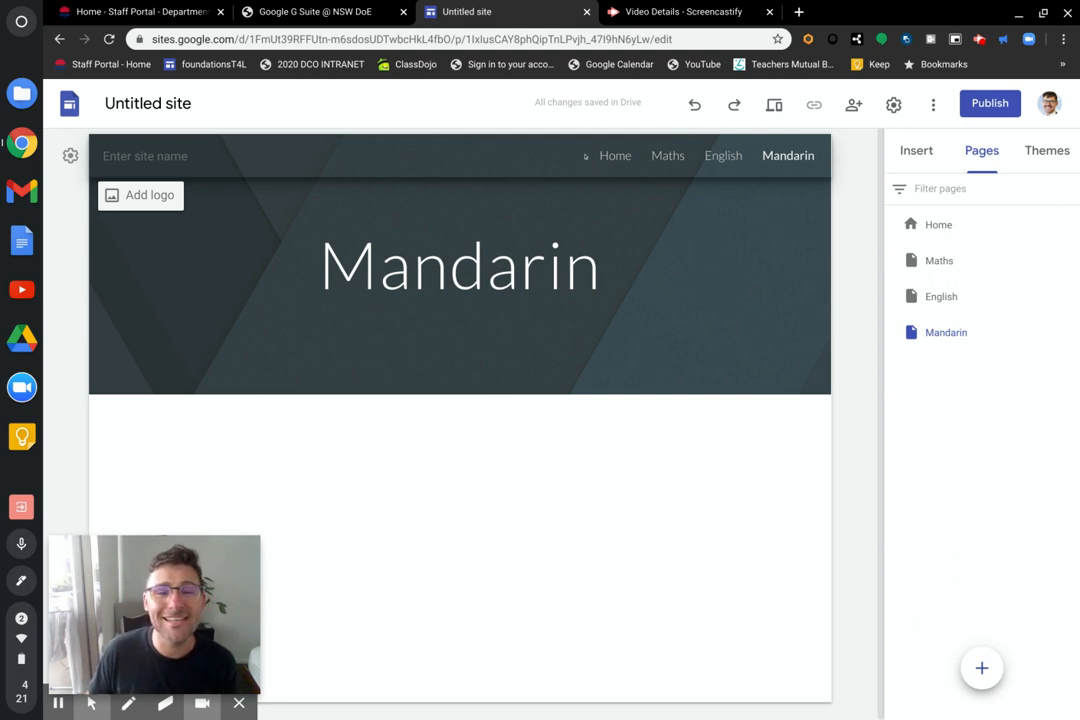
Step: Try the site's header navigation by visiting the Maths and English pages and returning to Home
{"action": "left_click", "coordinate": [672, 157]}
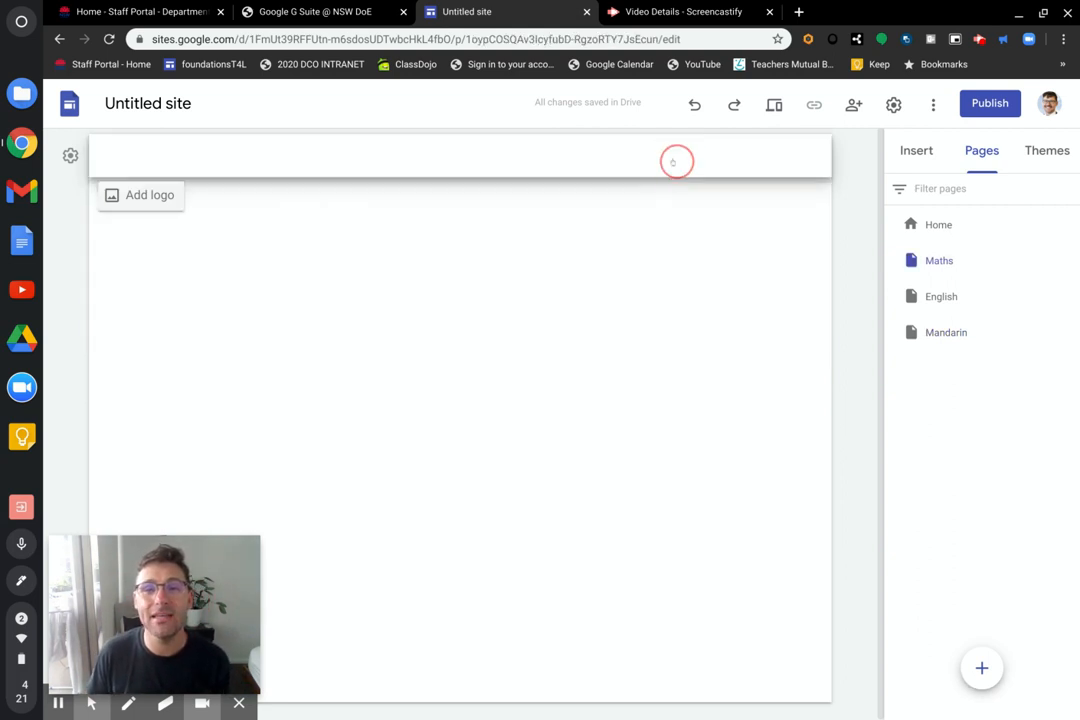
{"action": "left_click", "coordinate": [722, 156]}
{"action": "left_click", "coordinate": [610, 158]}
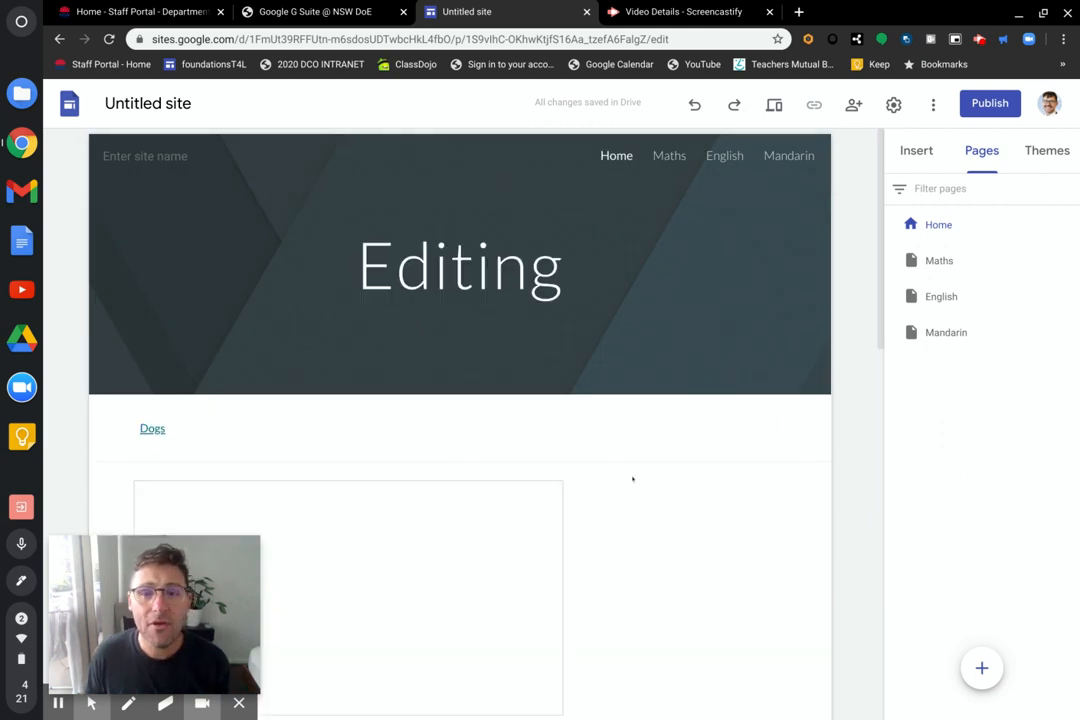
Step: Insert a button named "Maths" at the end of the Home page that links to the site's Maths page
{"action": "scroll", "coordinate": [697, 452], "scroll_direction": "down", "scroll_amount": 10}
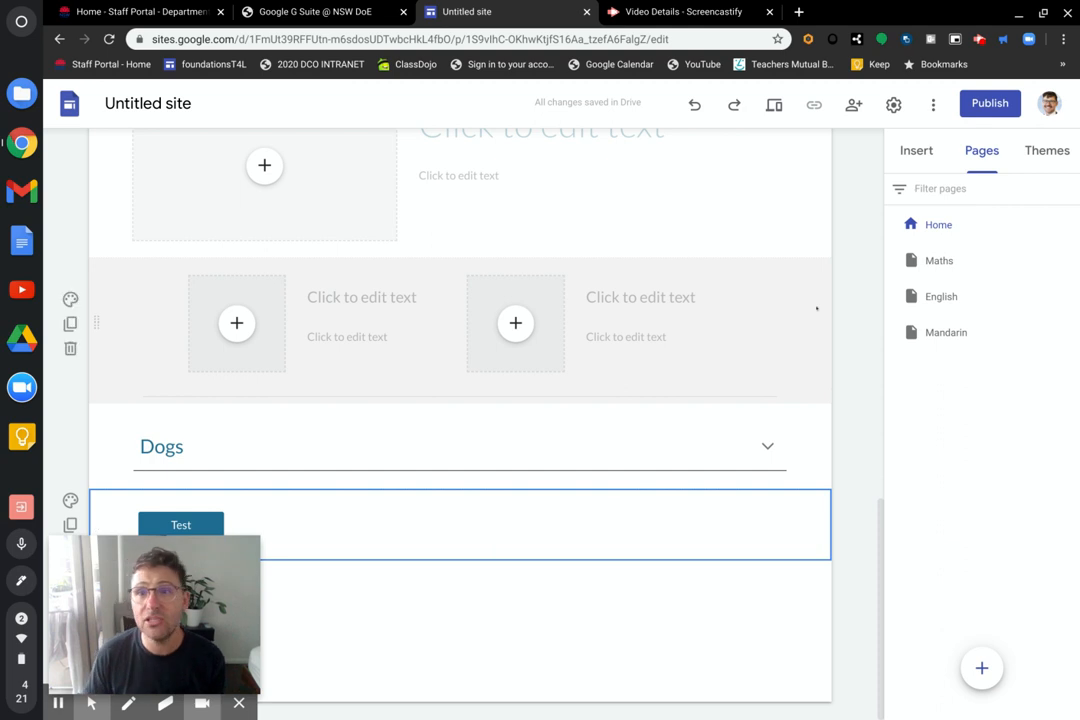
{"action": "left_click", "coordinate": [916, 150]}
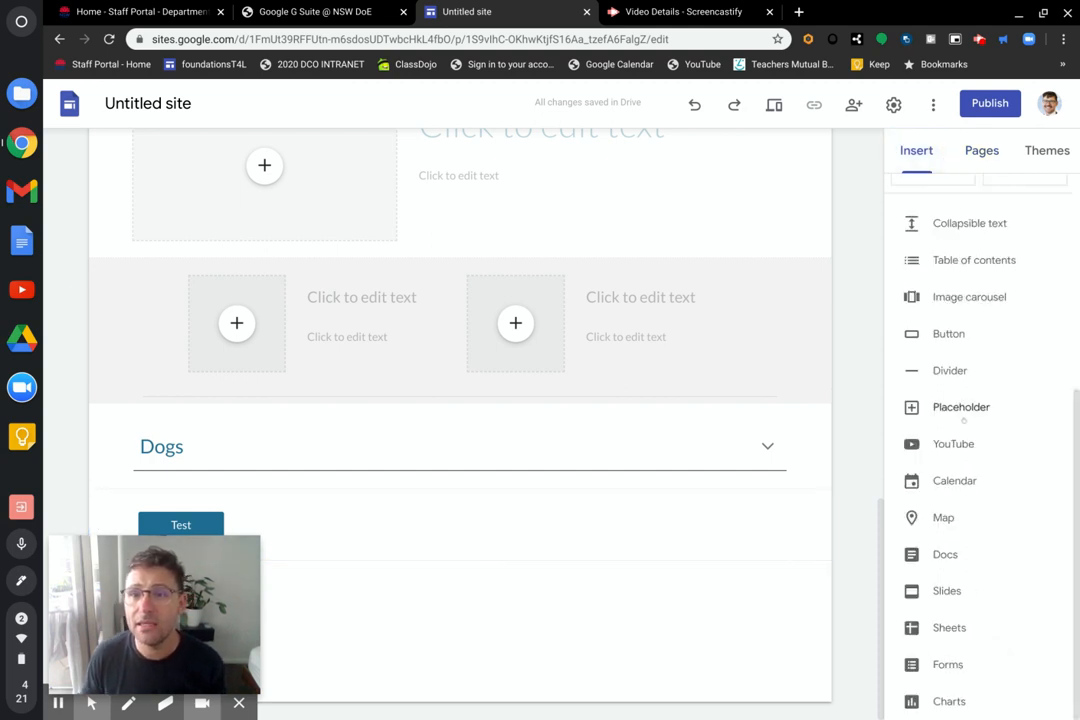
{"action": "left_click", "coordinate": [950, 334]}
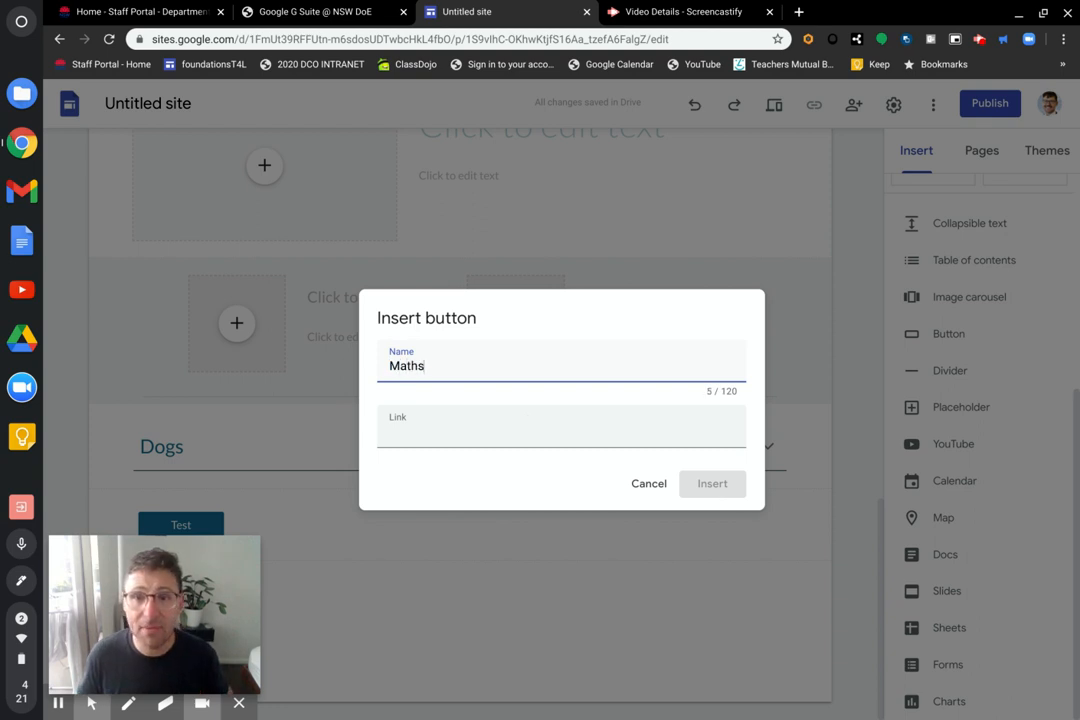
{"action": "left_click", "coordinate": [513, 425]}
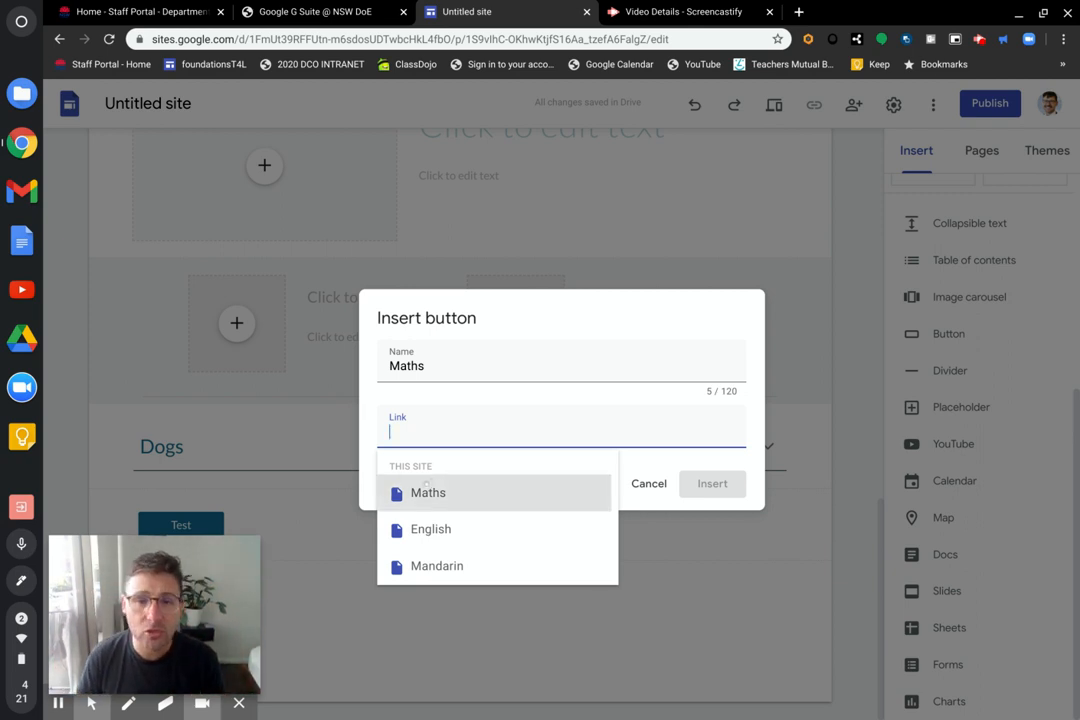
{"action": "left_click", "coordinate": [412, 492]}
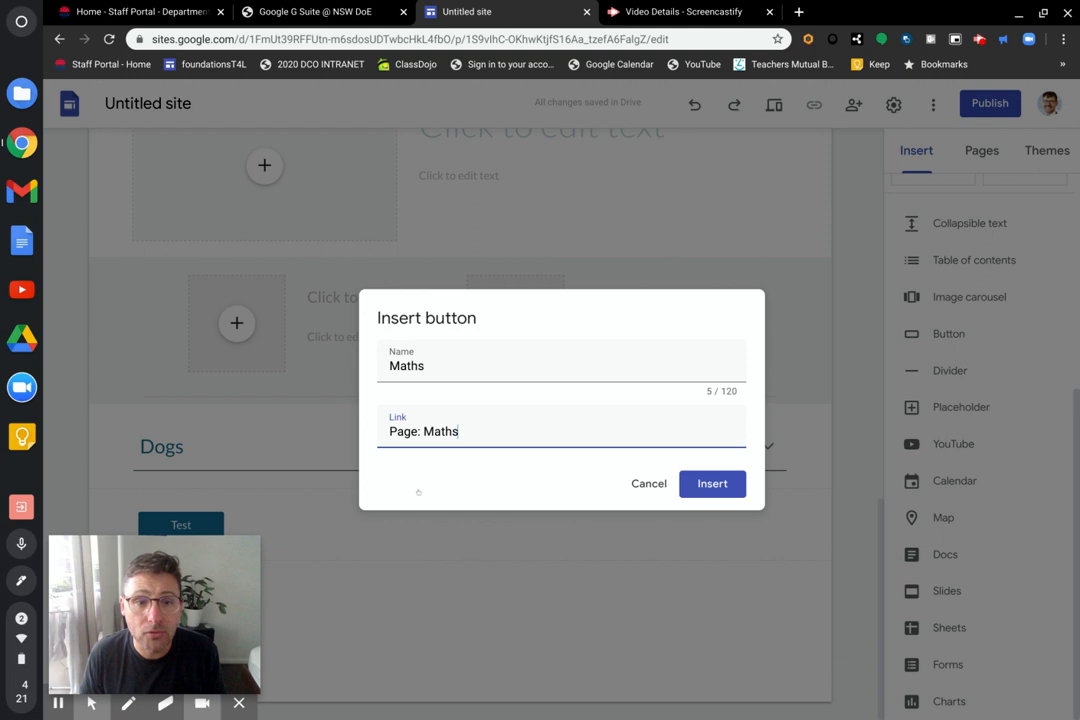
{"action": "left_click", "coordinate": [715, 487]}
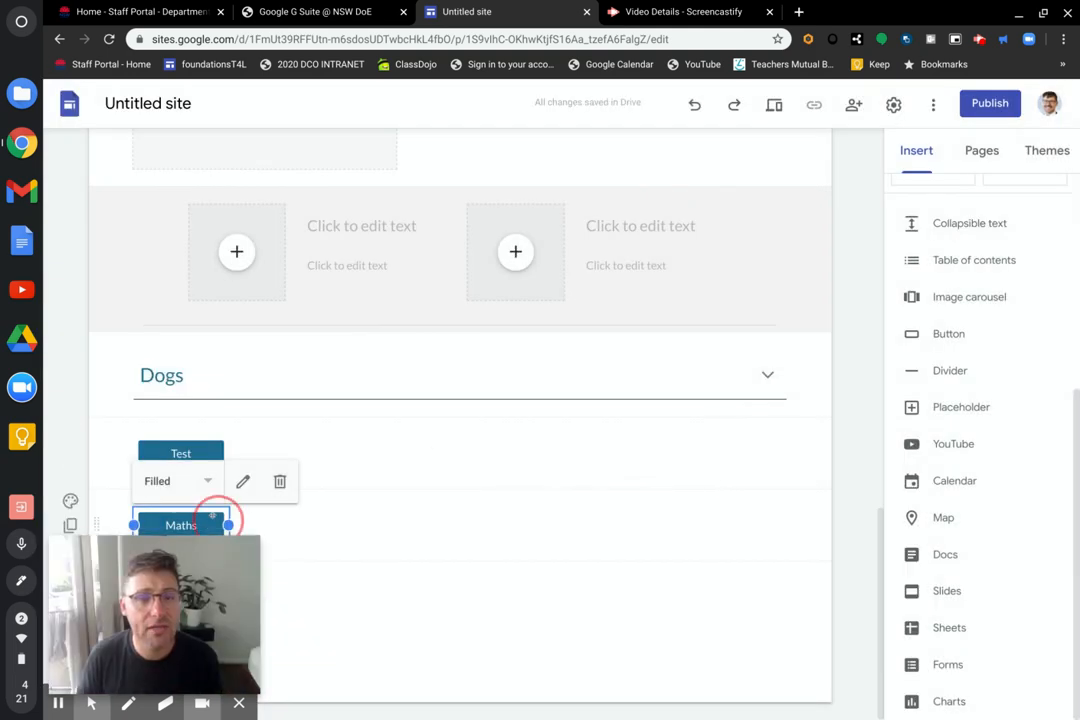
Step: Place the Maths button above the Test button and widen the Test button to about three times the Maths button's width
{"action": "left_click_drag", "start_coordinate": [213, 516], "coordinate": [430, 540]}
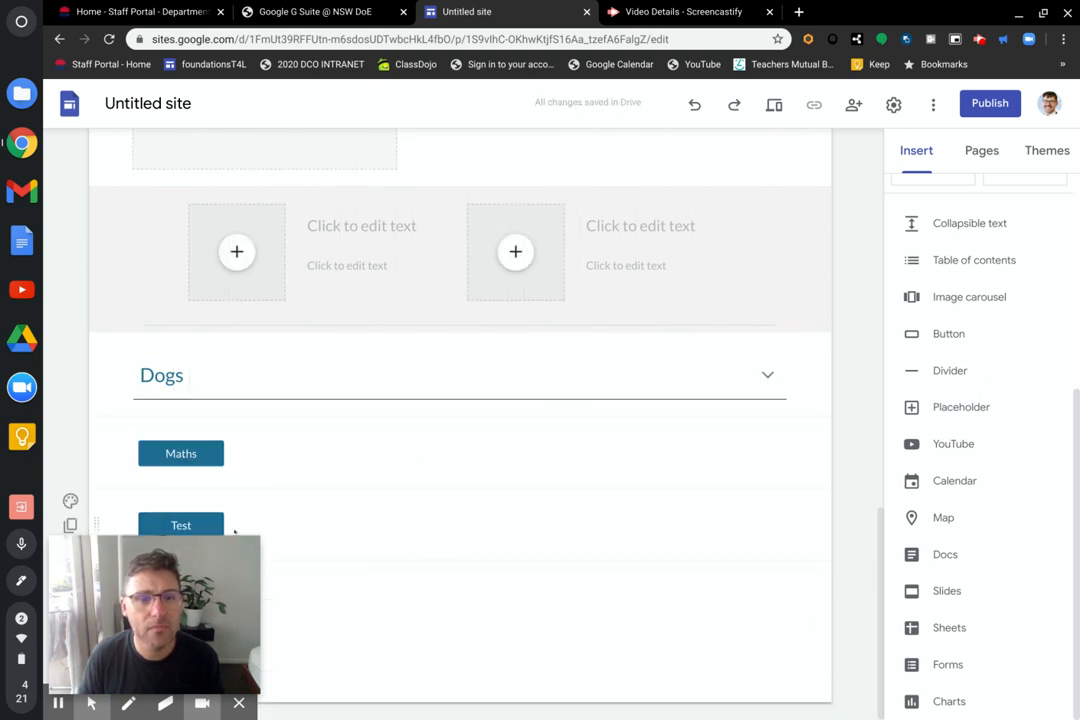
{"action": "left_click", "coordinate": [176, 512]}
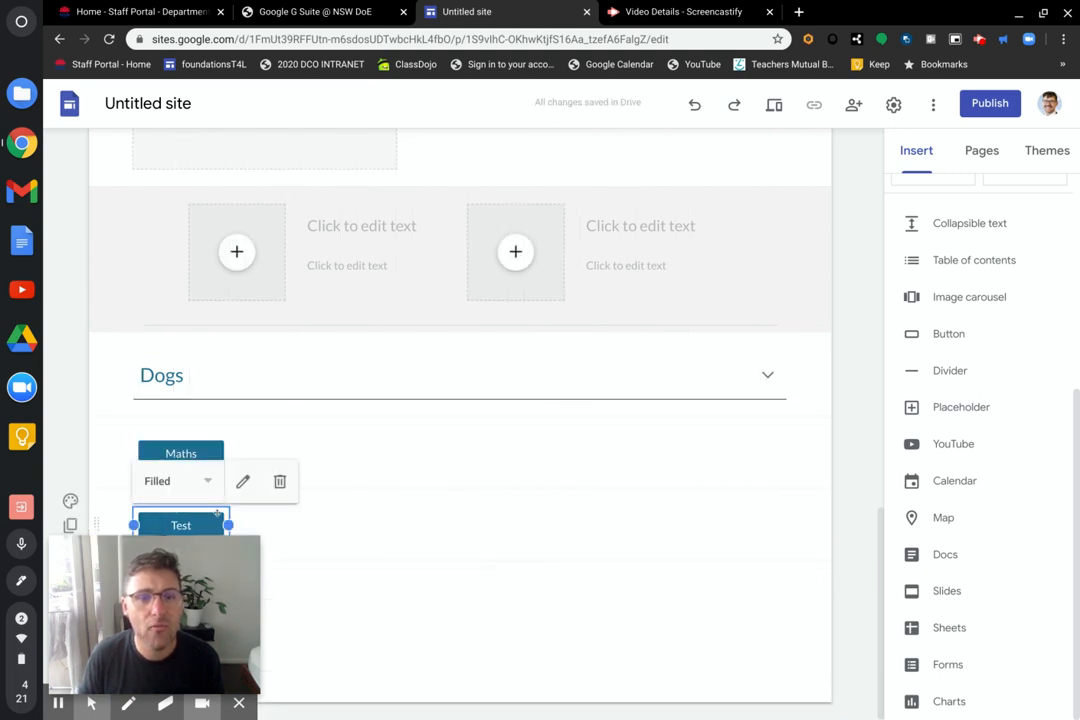
{"action": "left_click_drag", "start_coordinate": [230, 525], "coordinate": [396, 525]}
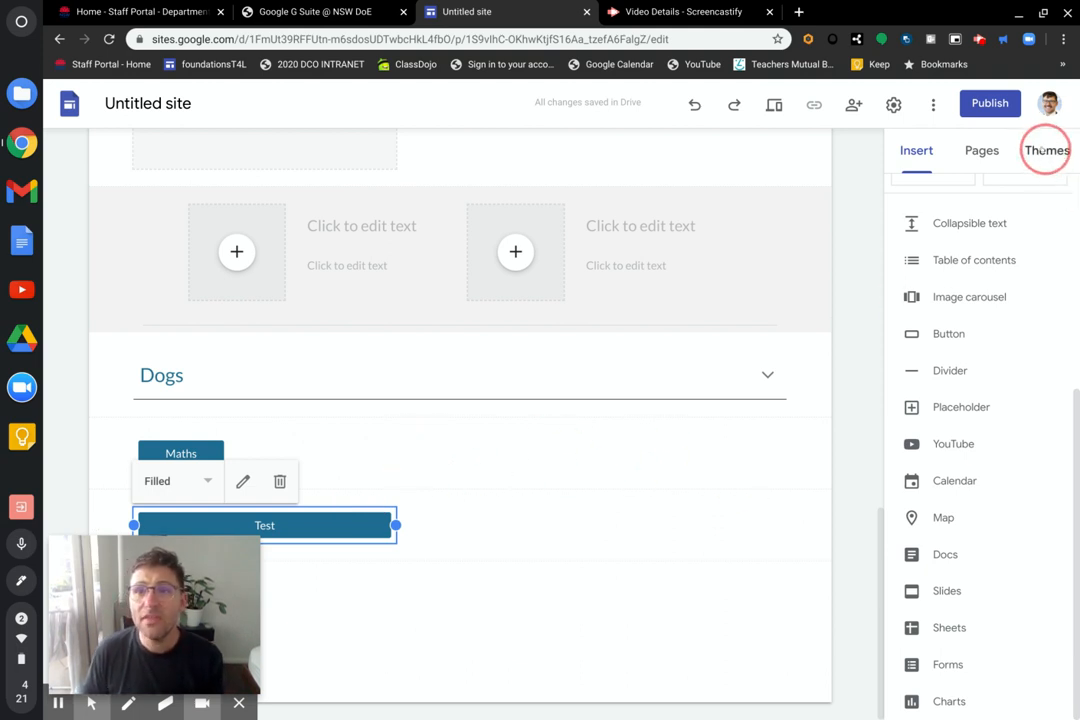
Step: Apply the Aristotle theme to the site and check how the sections look
{"action": "left_click", "coordinate": [1055, 163]}
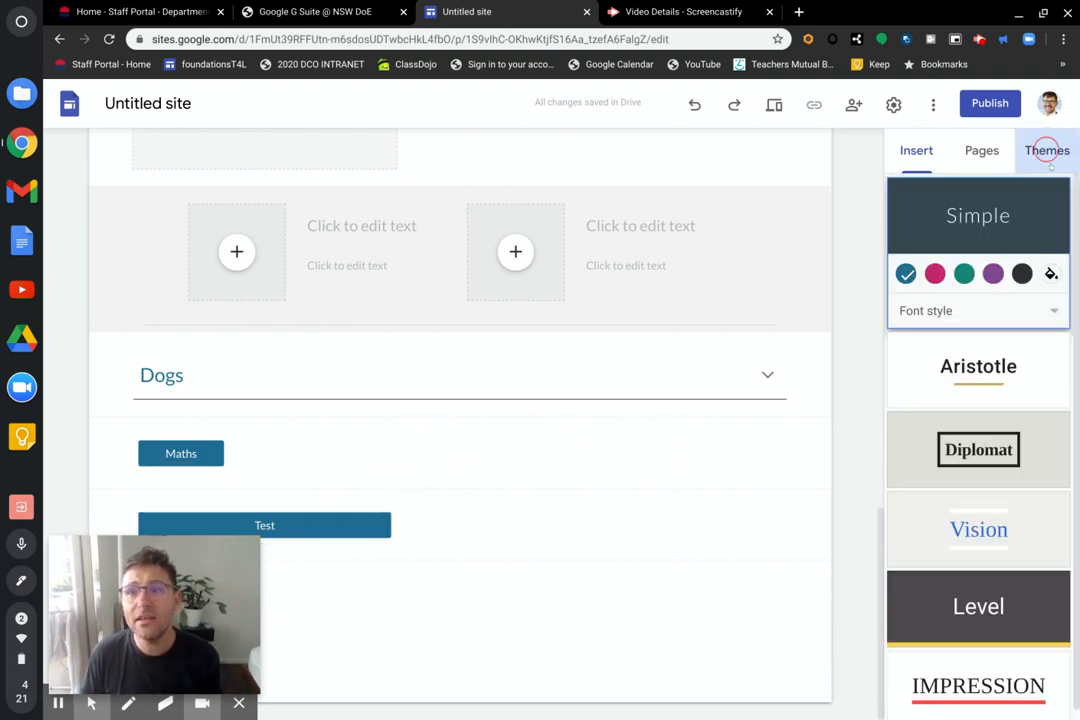
{"action": "left_click", "coordinate": [1022, 391]}
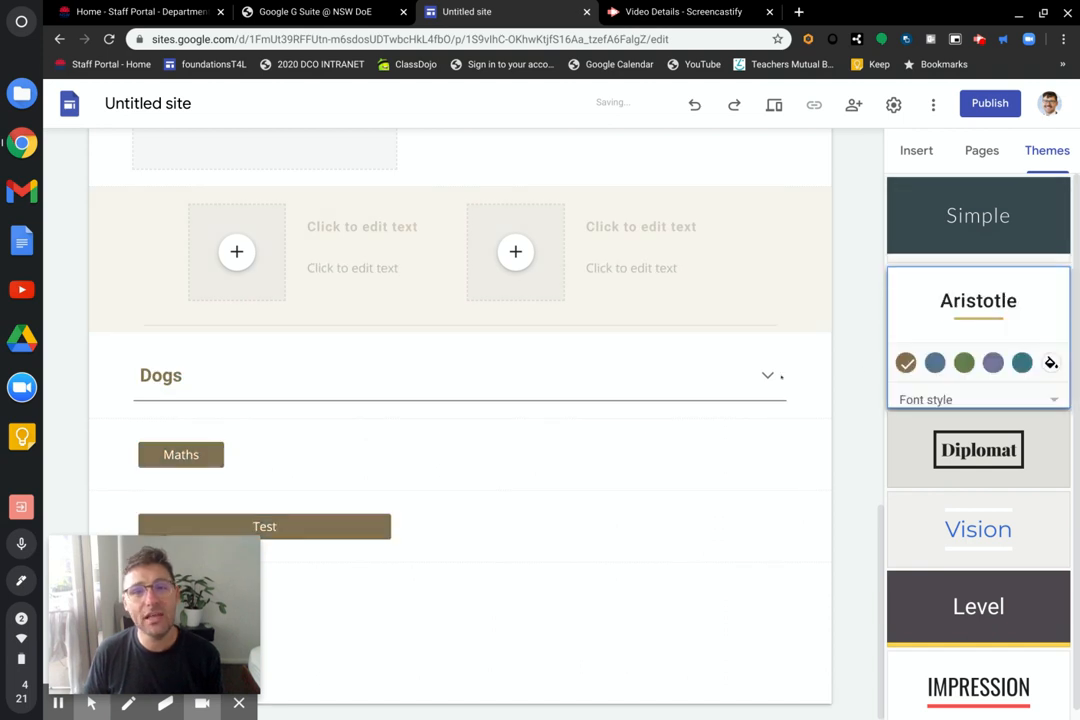
{"action": "scroll", "coordinate": [676, 389], "scroll_direction": "up", "scroll_amount": 5}
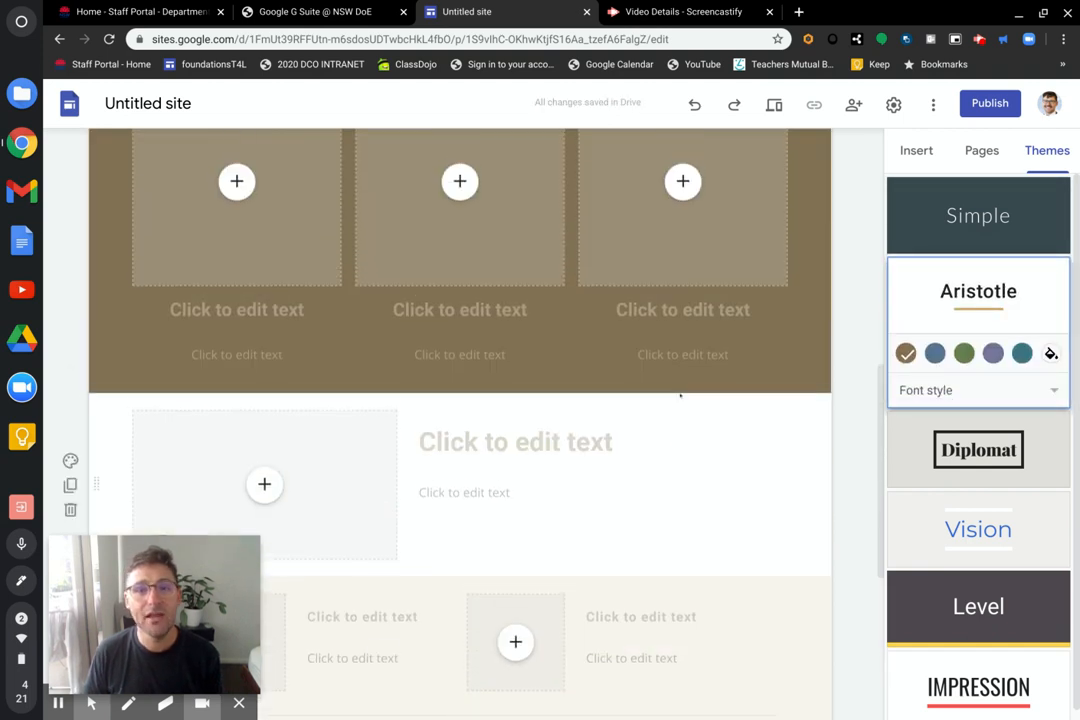
Step: Apply the Level theme to the site with the pink colour and the slab-serif font style
{"action": "left_click", "coordinate": [1008, 603]}
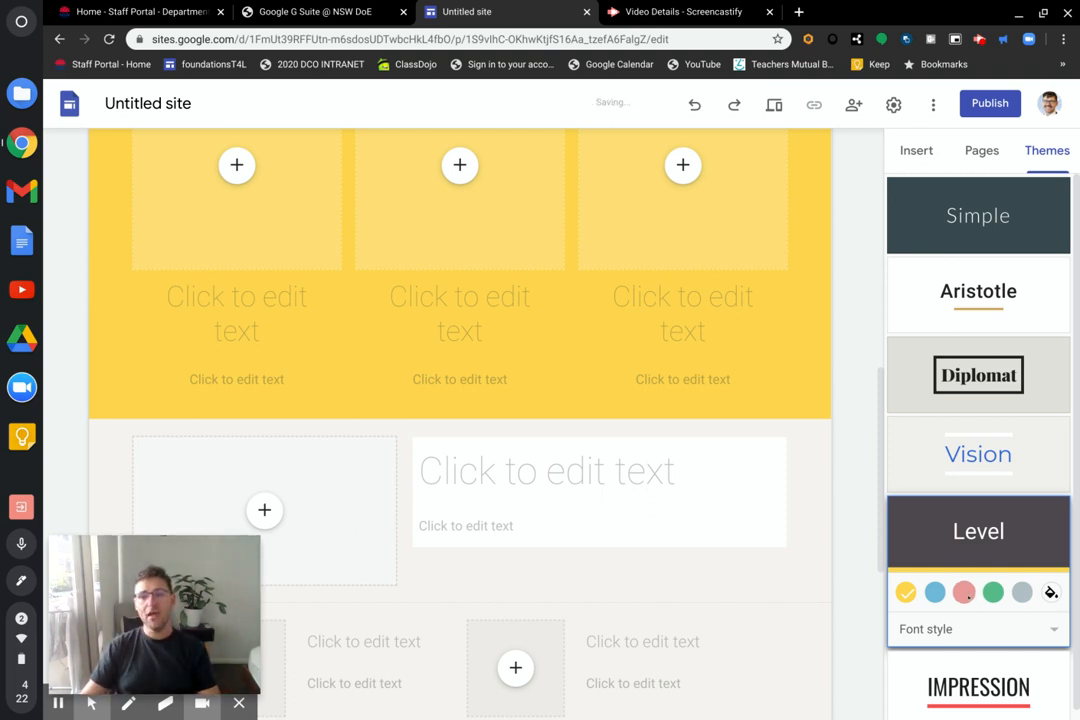
{"action": "left_click", "coordinate": [964, 593]}
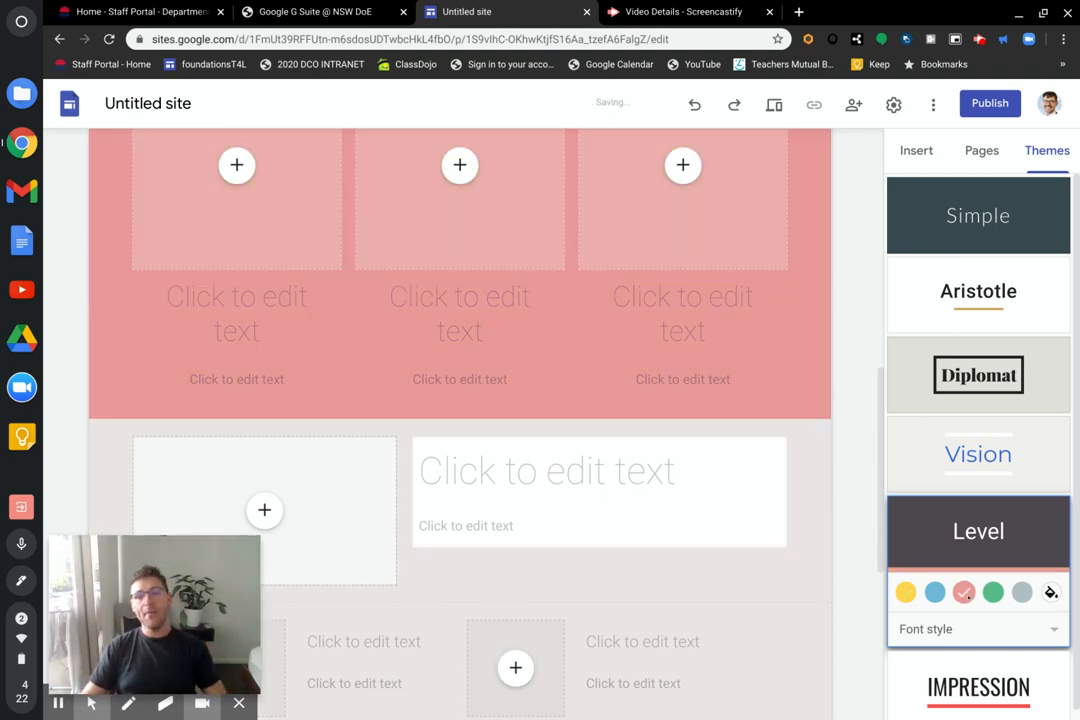
{"action": "left_click", "coordinate": [1053, 629]}
{"action": "left_click", "coordinate": [983, 656]}
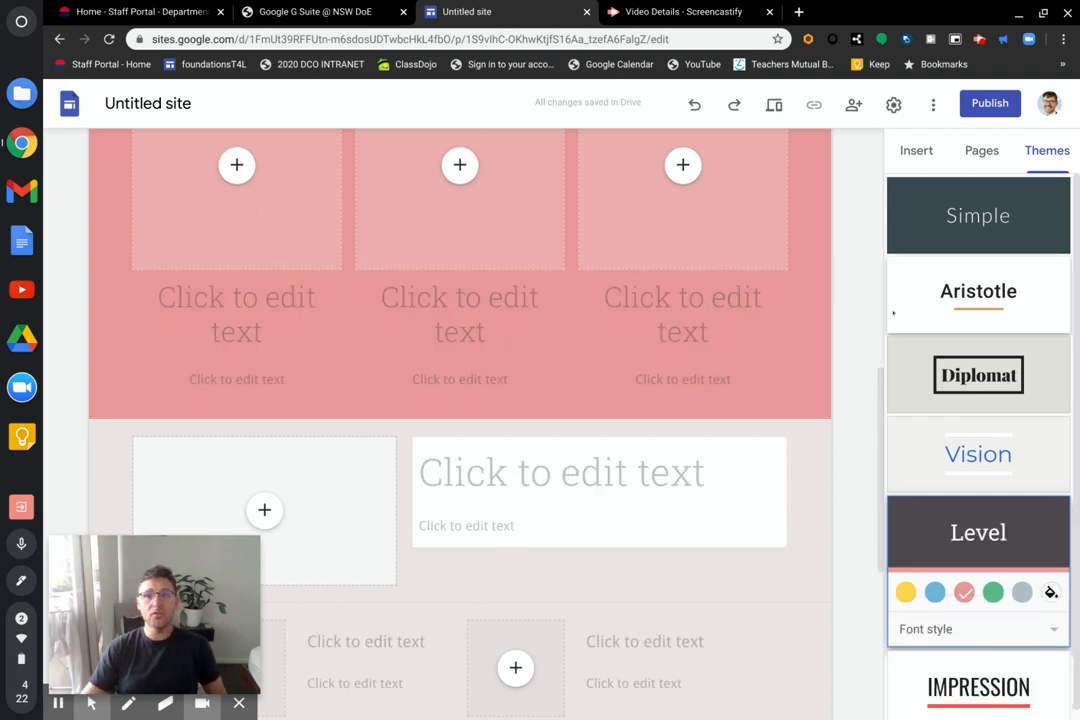
Step: Preview the site and advance the embedded slide presentation on the Home page to slide 7
{"action": "scroll", "coordinate": [841, 357], "scroll_direction": "down", "scroll_amount": 1}
{"action": "scroll", "coordinate": [822, 384], "scroll_direction": "up", "scroll_amount": 2}
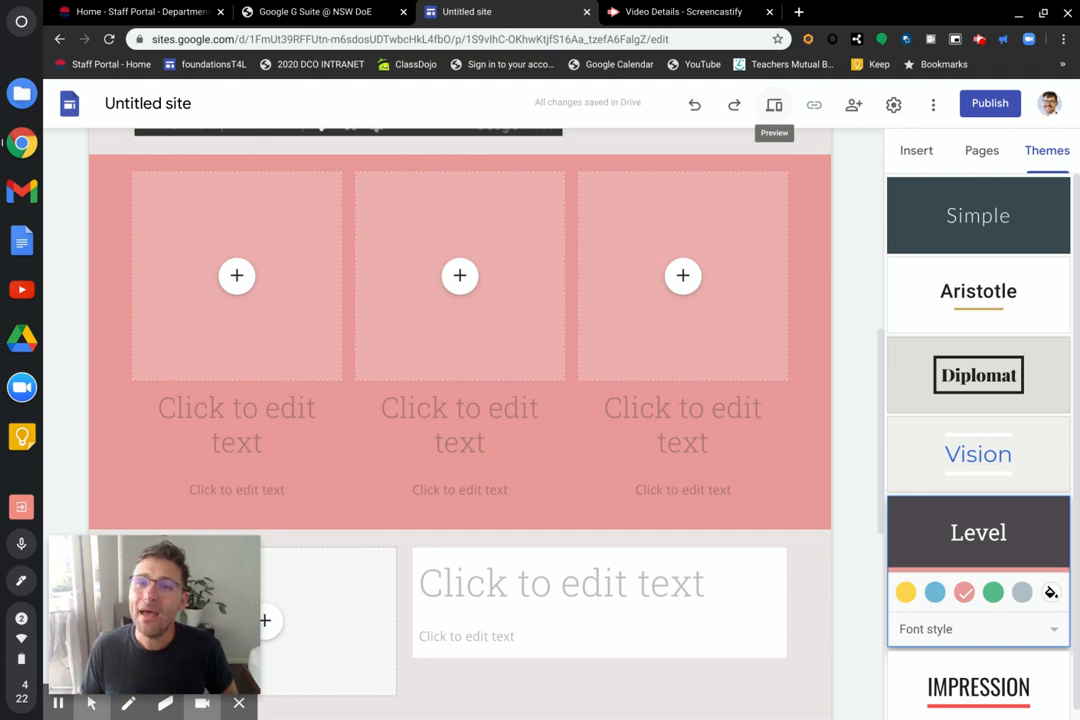
{"action": "left_click", "coordinate": [774, 105]}
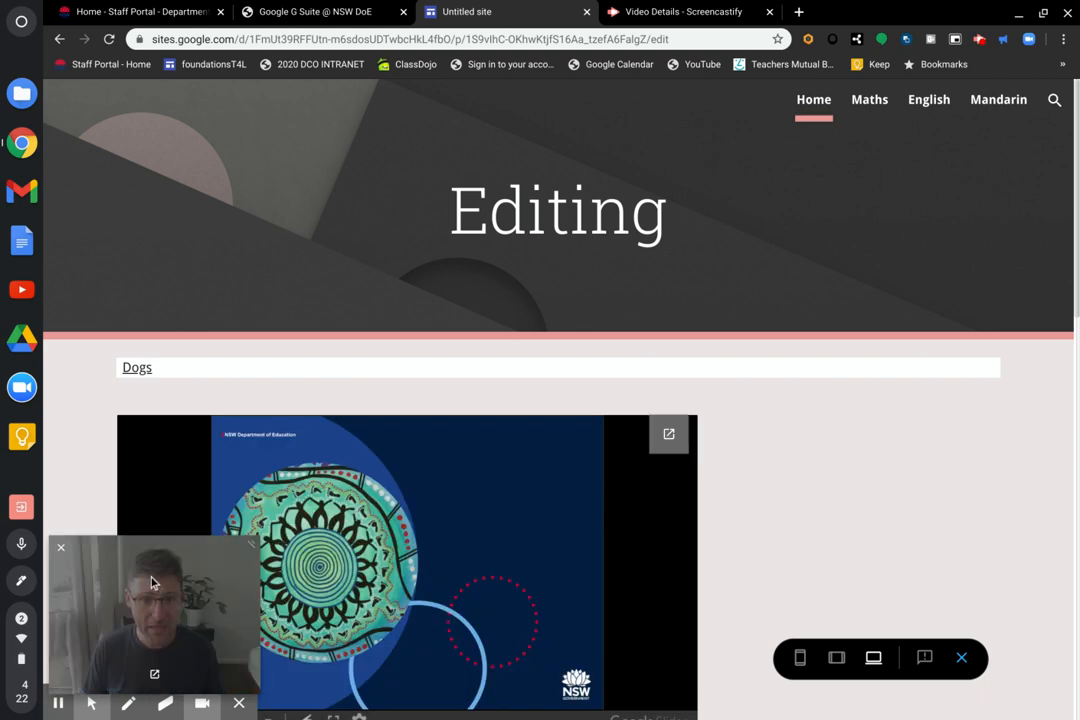
{"action": "mouse_move", "coordinate": [161, 571]}
{"action": "left_mouse_down"}
{"action": "mouse_move", "coordinate": [357, 178]}
{"action": "mouse_move", "coordinate": [259, 139]}
{"action": "mouse_move", "coordinate": [161, 145]}
{"action": "left_mouse_up"}
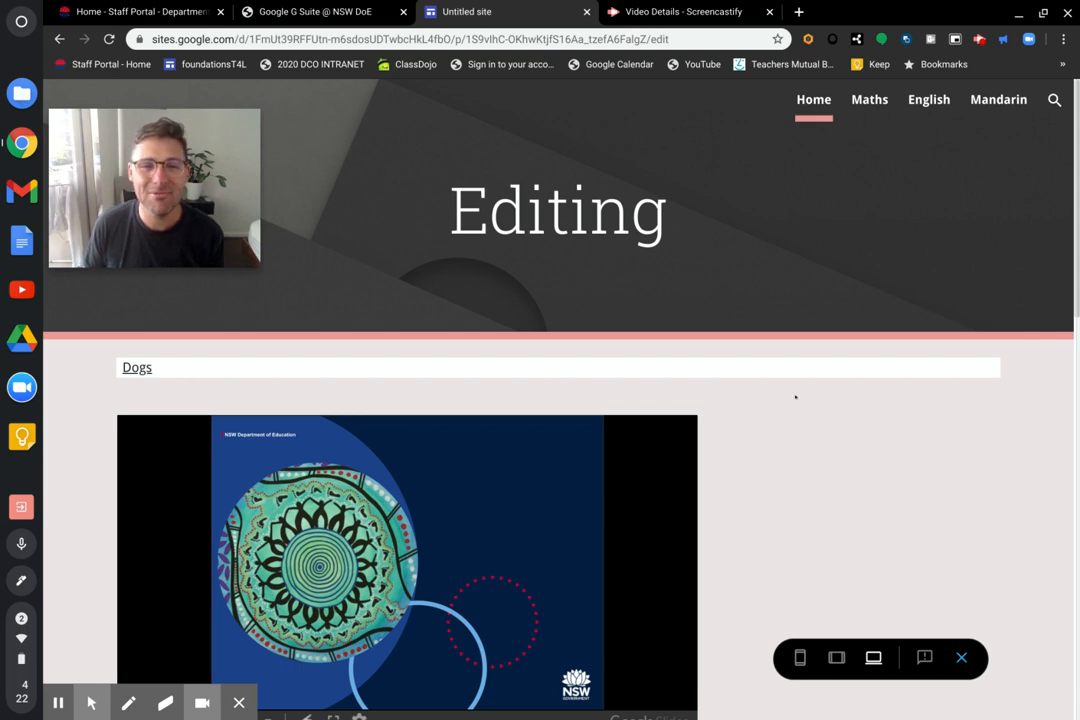
{"action": "scroll", "coordinate": [856, 417], "scroll_direction": "down", "scroll_amount": 3}
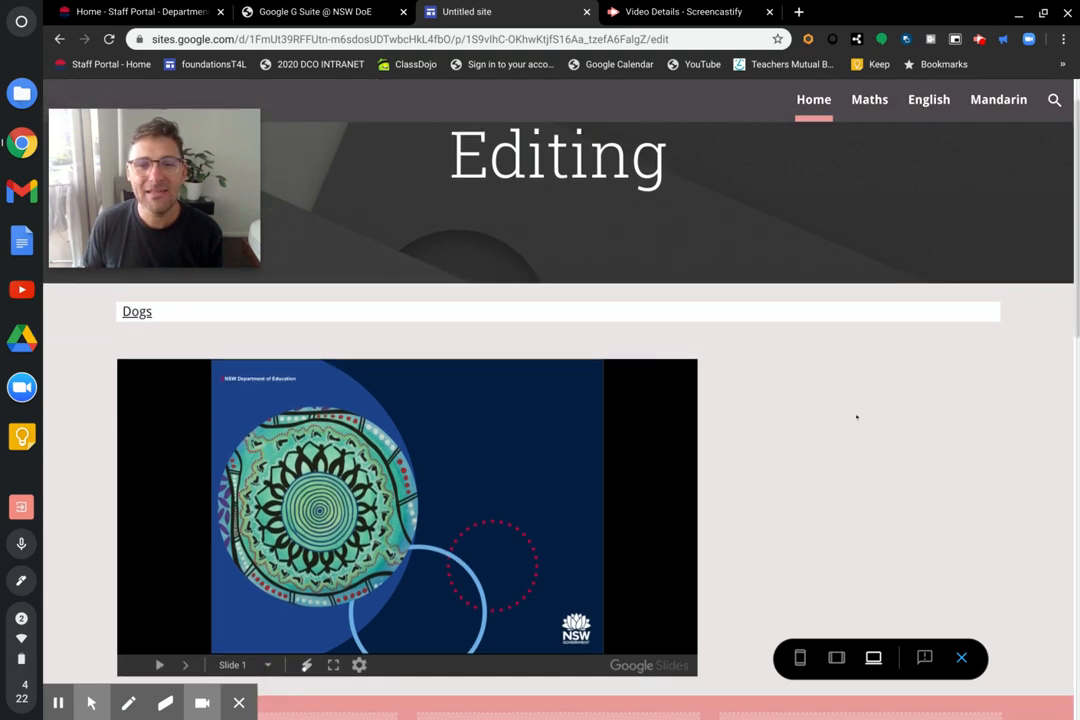
{"action": "left_click", "coordinate": [183, 573]}
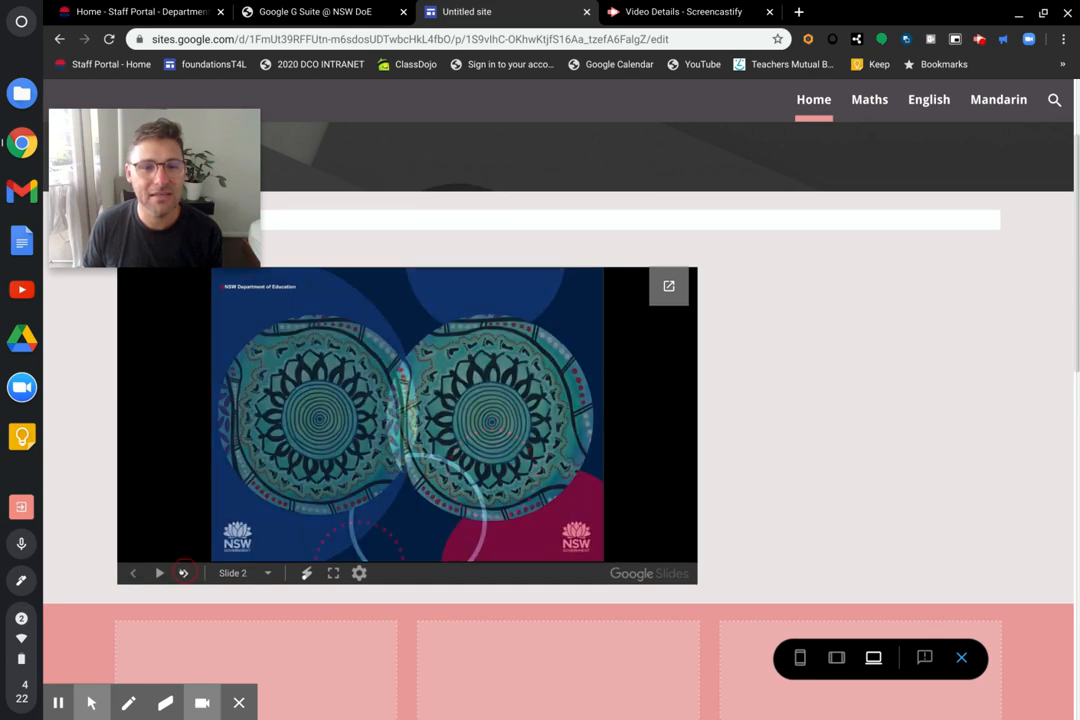
{"action": "left_click", "coordinate": [183, 573]}
{"action": "left_click", "coordinate": [183, 573]}
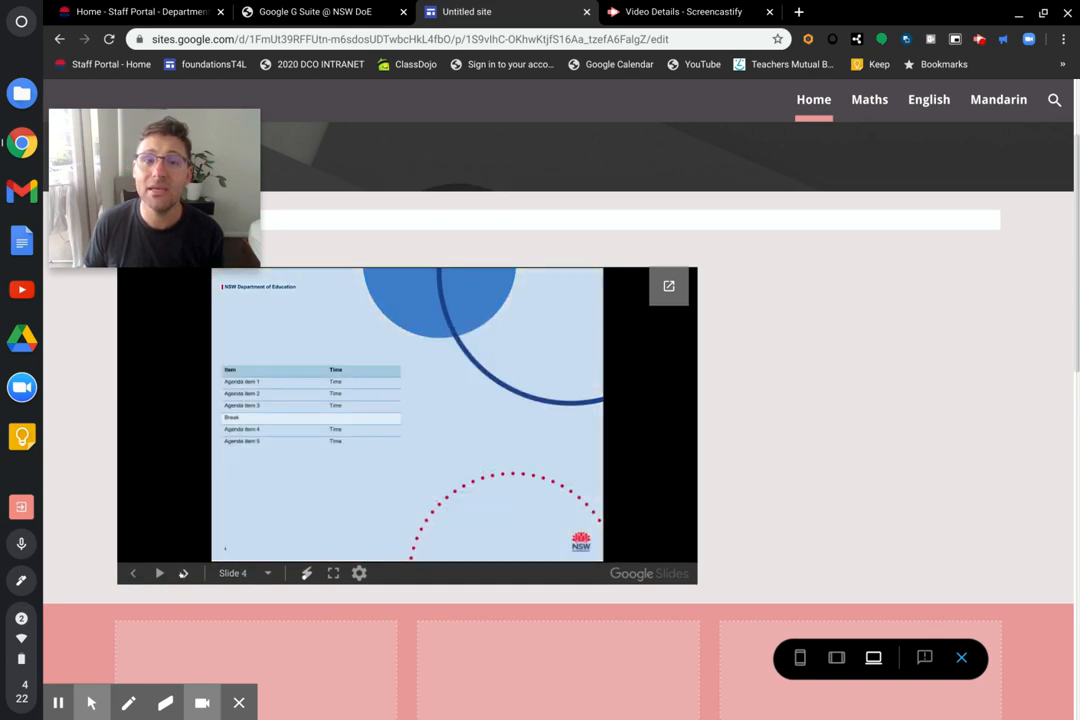
{"action": "left_click", "coordinate": [183, 573]}
{"action": "left_click", "coordinate": [183, 573]}
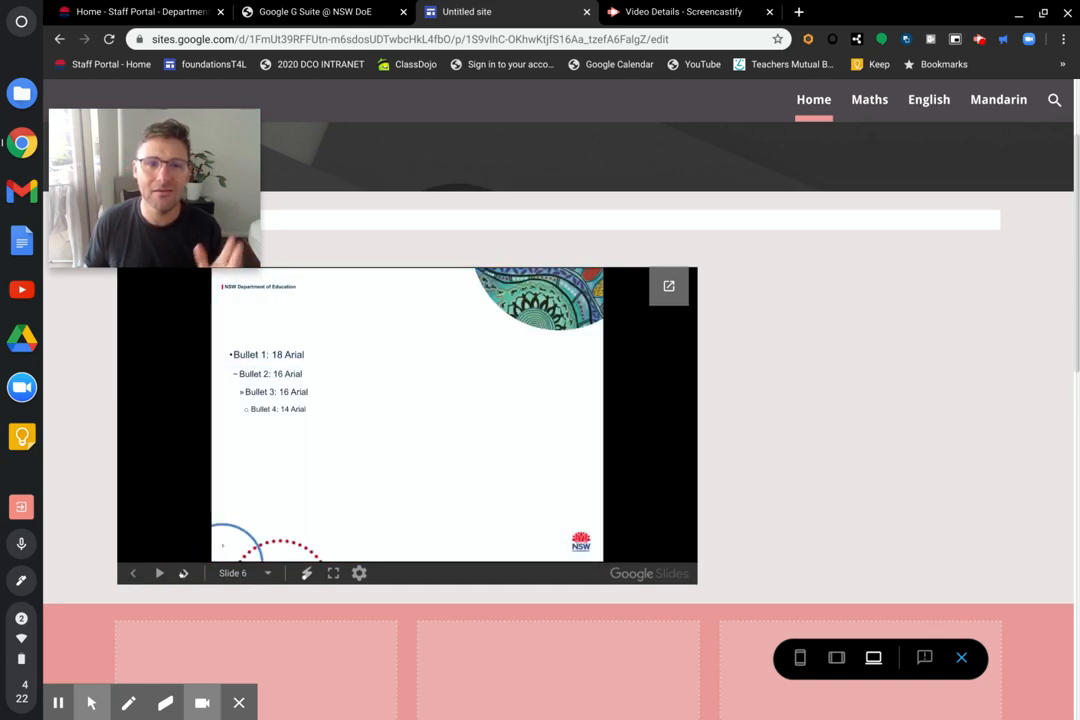
{"action": "left_click", "coordinate": [183, 573]}
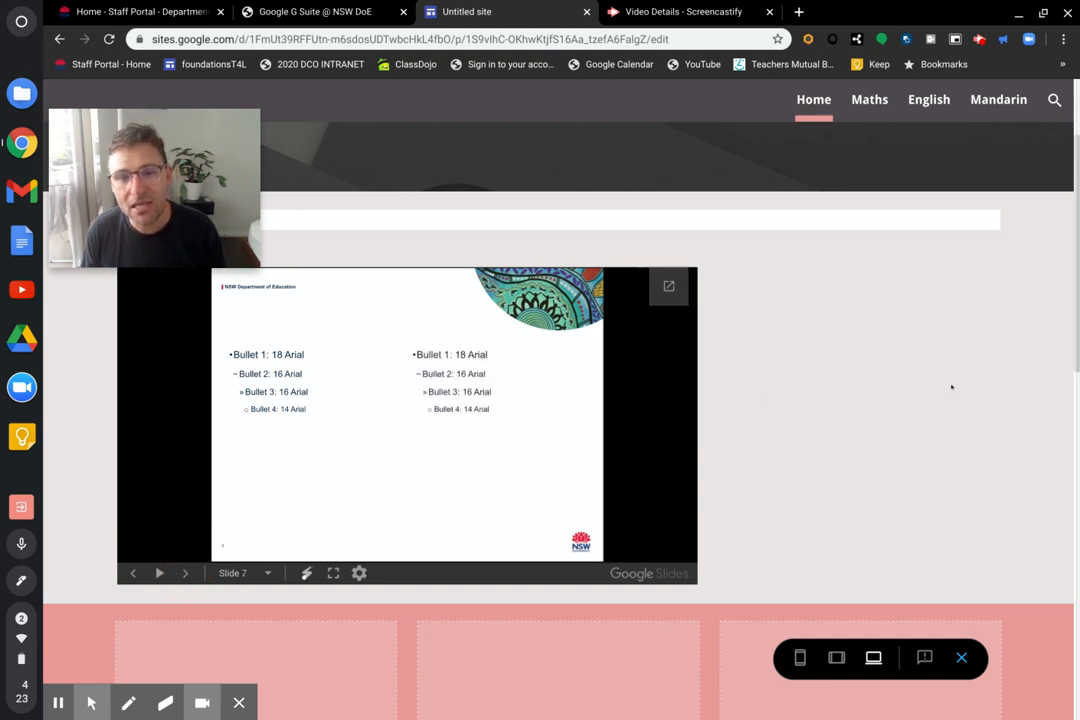
Step: Examine how the Home page's empty layout placeholders and content sections appear in the large-screen preview
{"action": "scroll", "coordinate": [945, 373], "scroll_direction": "up", "scroll_amount": 1}
{"action": "scroll", "coordinate": [947, 373], "scroll_direction": "down", "scroll_amount": 4}
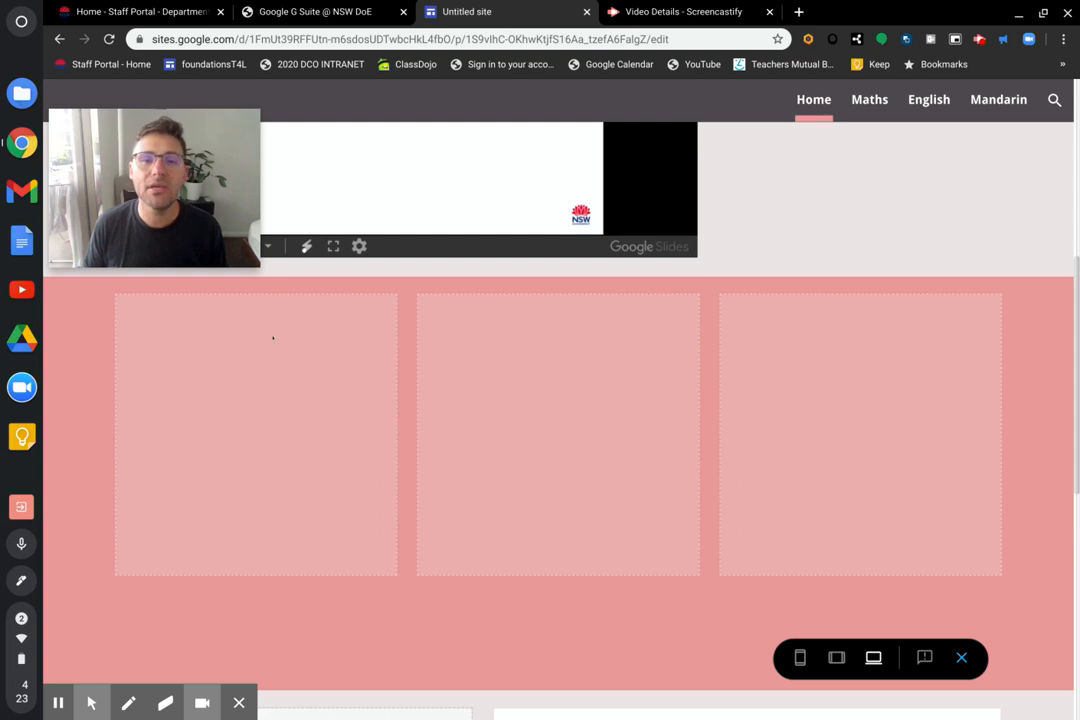
{"action": "scroll", "coordinate": [781, 504], "scroll_direction": "down", "scroll_amount": 1}
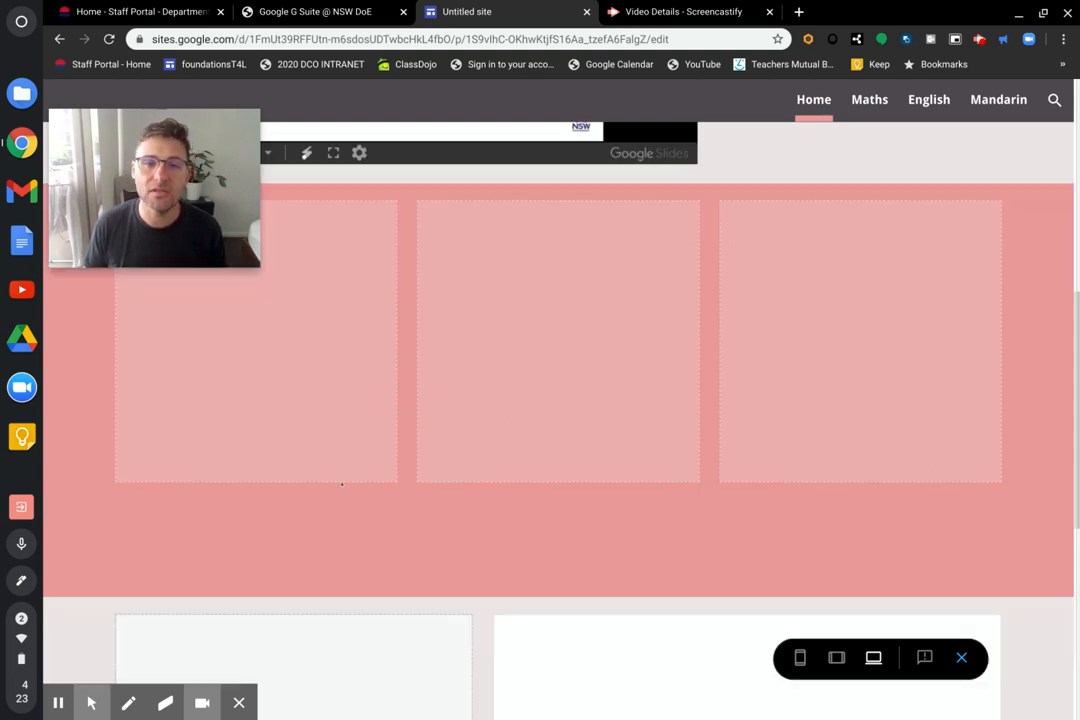
{"action": "scroll", "coordinate": [795, 496], "scroll_direction": "down", "scroll_amount": 3}
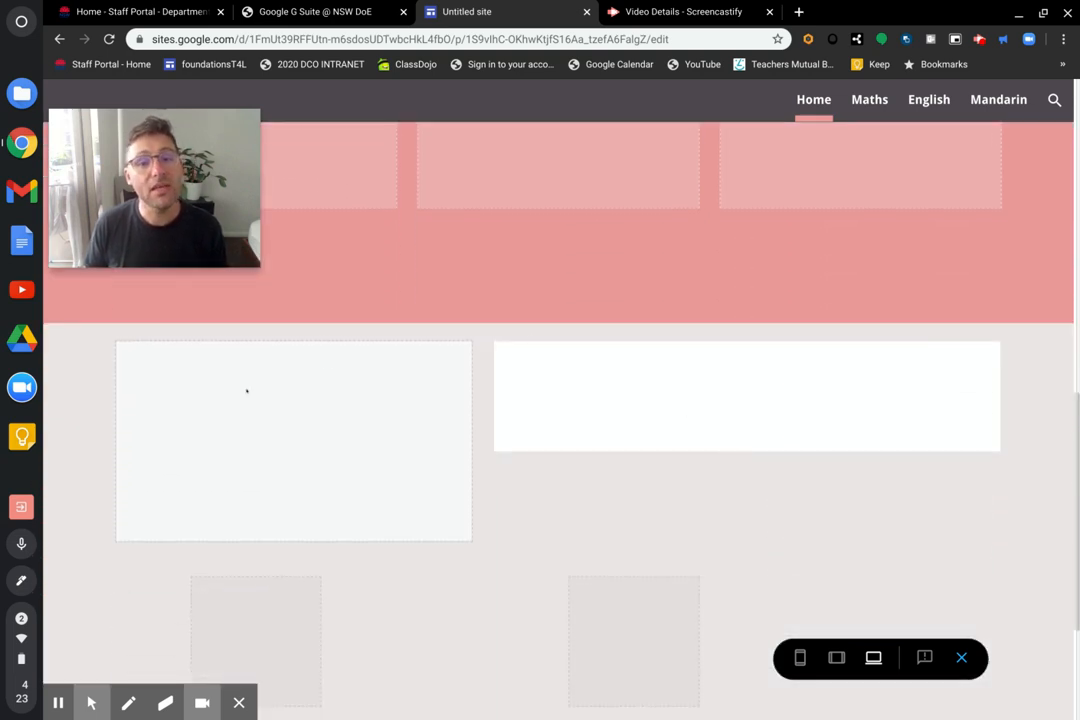
{"action": "scroll", "coordinate": [622, 357], "scroll_direction": "down", "scroll_amount": 1}
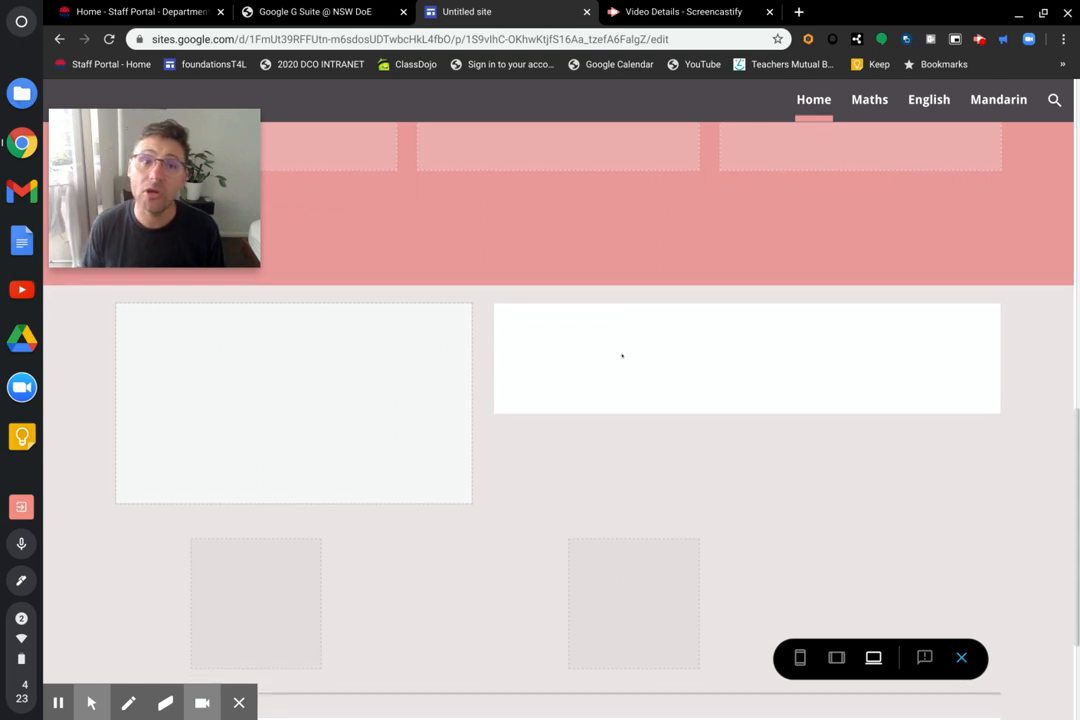
{"action": "scroll", "coordinate": [622, 355], "scroll_direction": "up", "scroll_amount": 1}
{"action": "scroll", "coordinate": [622, 355], "scroll_direction": "up", "scroll_amount": 3}
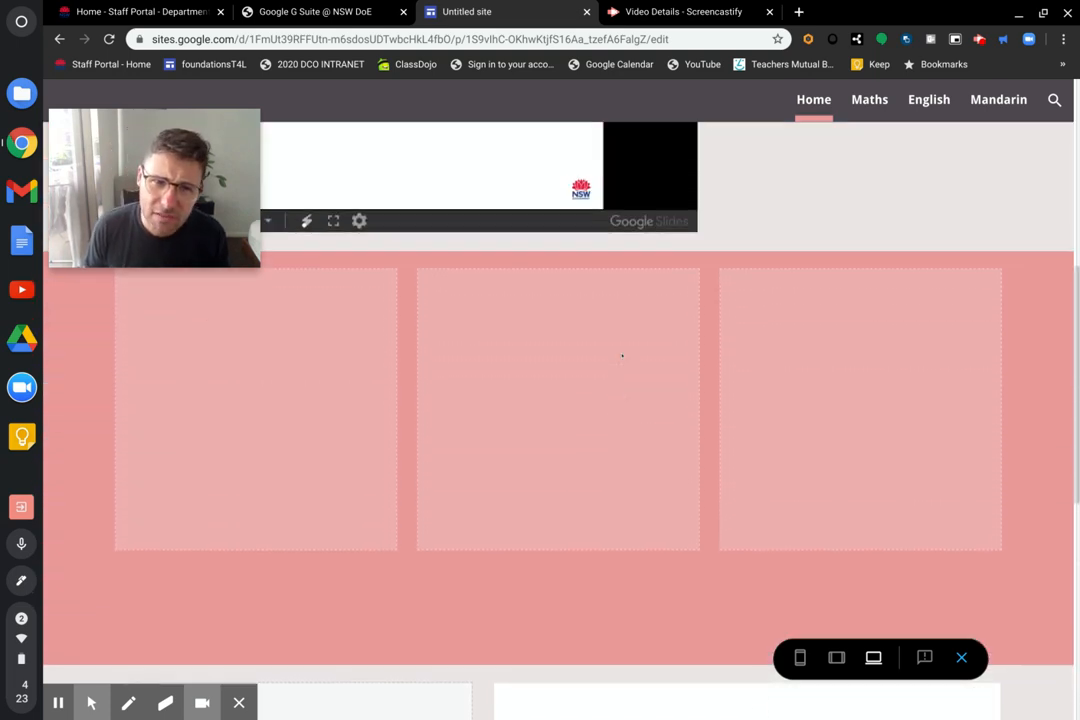
{"action": "scroll", "coordinate": [362, 443], "scroll_direction": "down", "scroll_amount": 5}
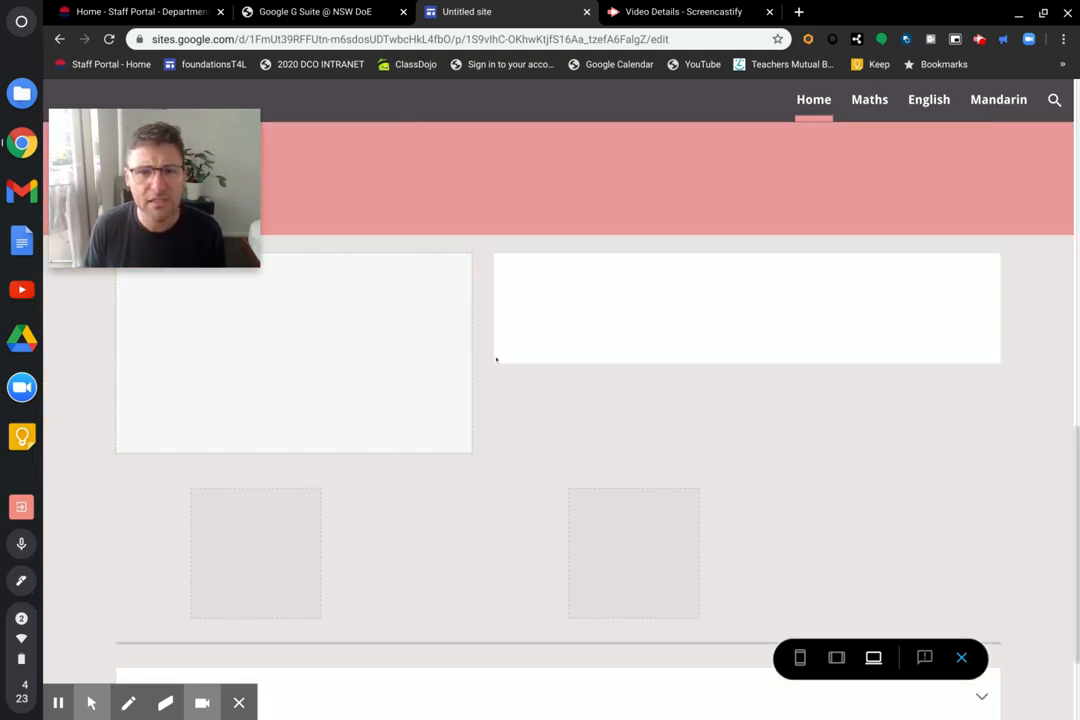
{"action": "scroll", "coordinate": [581, 443], "scroll_direction": "down", "scroll_amount": 2}
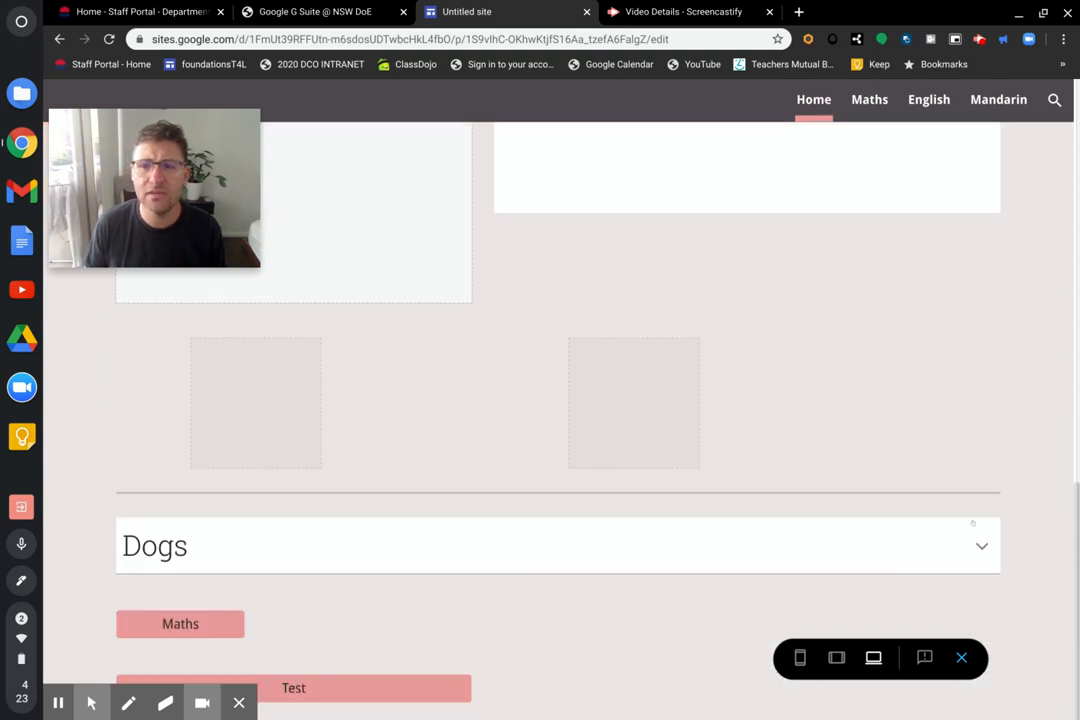
{"action": "scroll", "coordinate": [613, 465], "scroll_direction": "up", "scroll_amount": 2}
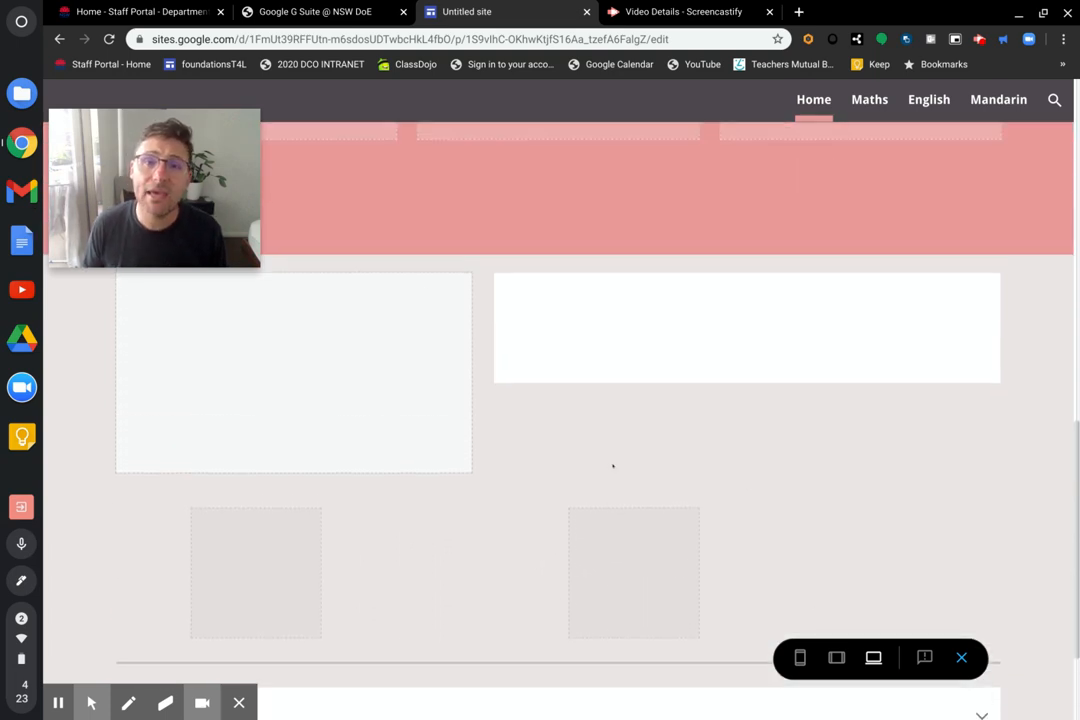
{"action": "scroll", "coordinate": [613, 465], "scroll_direction": "up", "scroll_amount": 7}
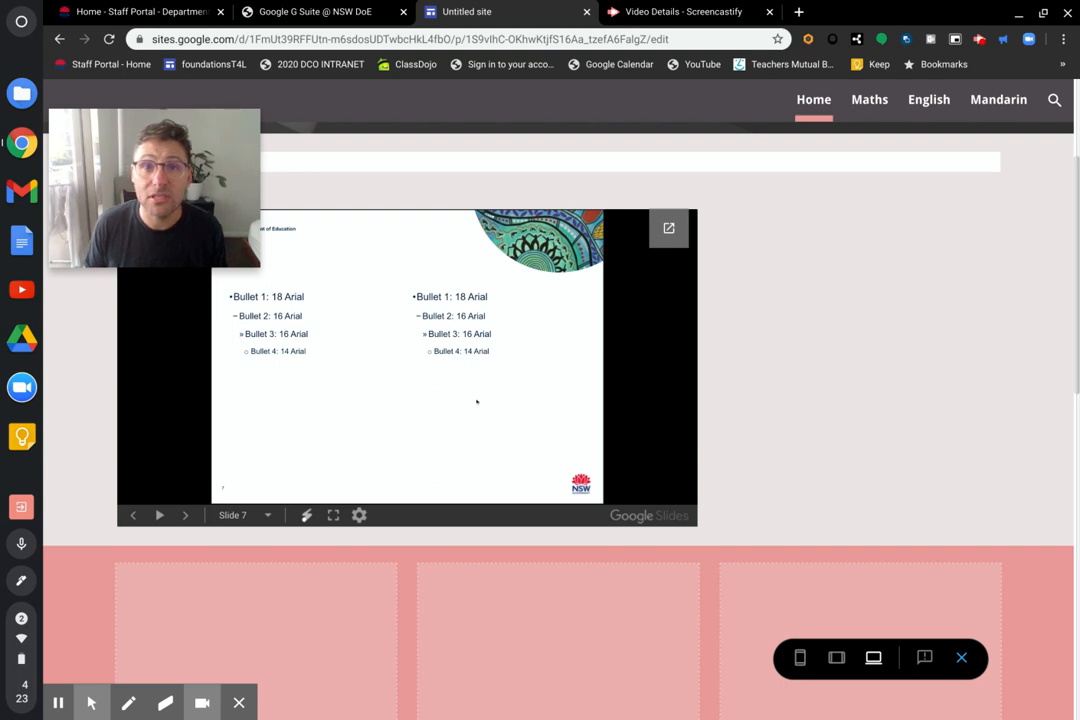
Step: Test the Maths button at the end of the previewed Home page, and return to Home
{"action": "scroll", "coordinate": [476, 401], "scroll_direction": "down", "scroll_amount": 8}
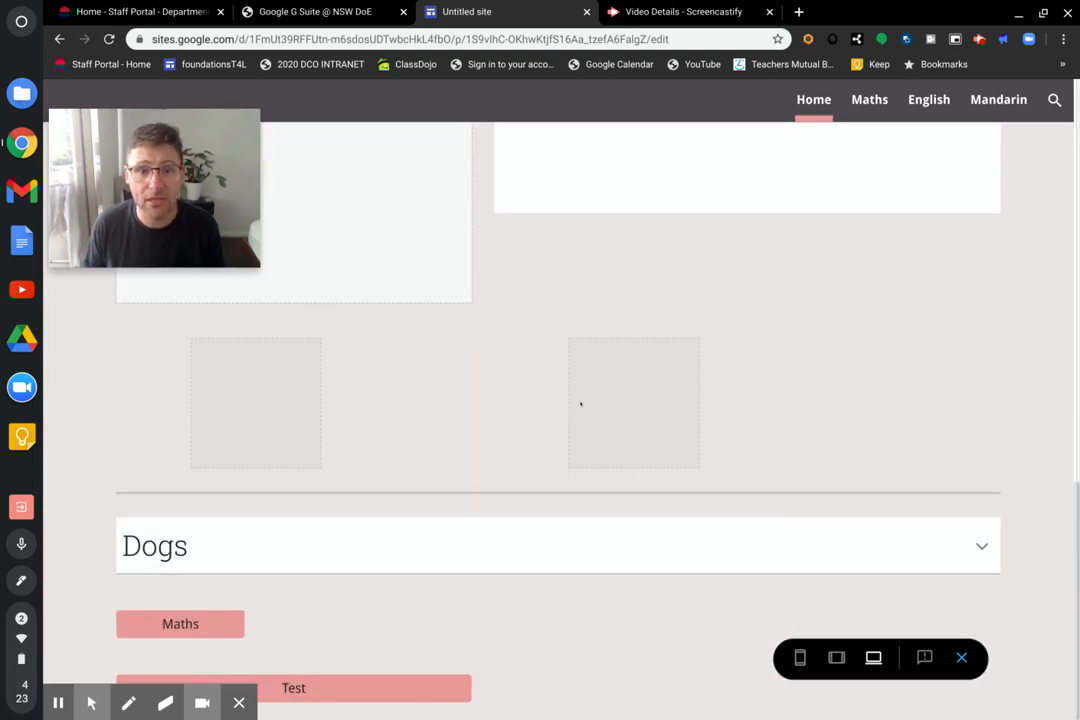
{"action": "left_click", "coordinate": [178, 622]}
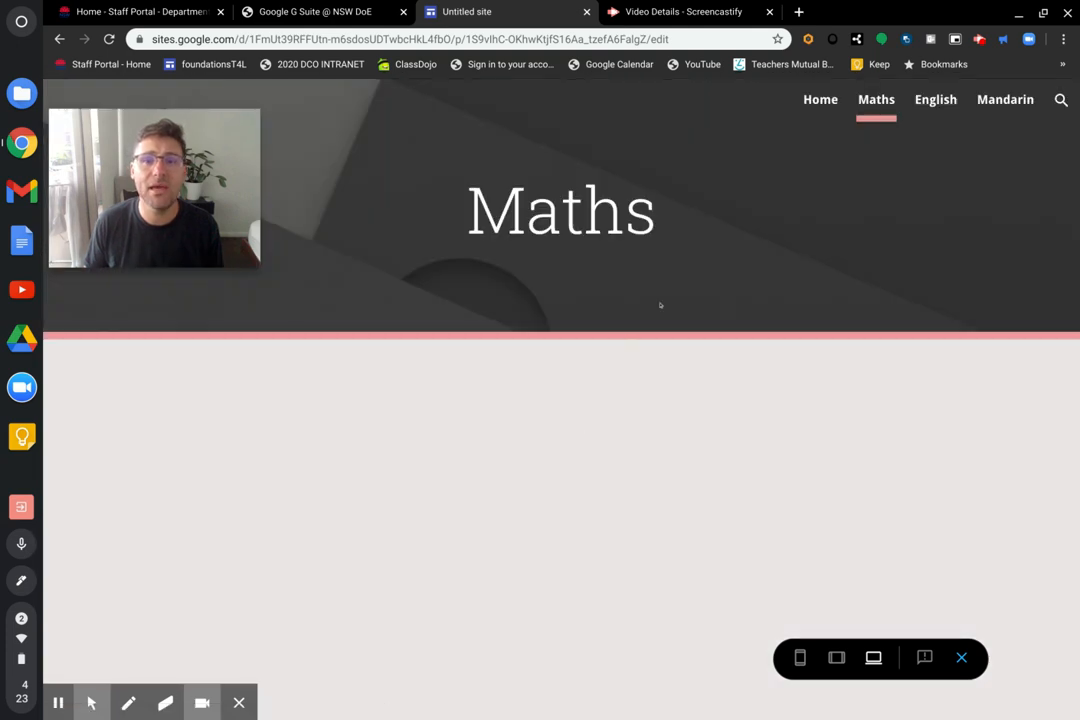
{"action": "left_click", "coordinate": [811, 100]}
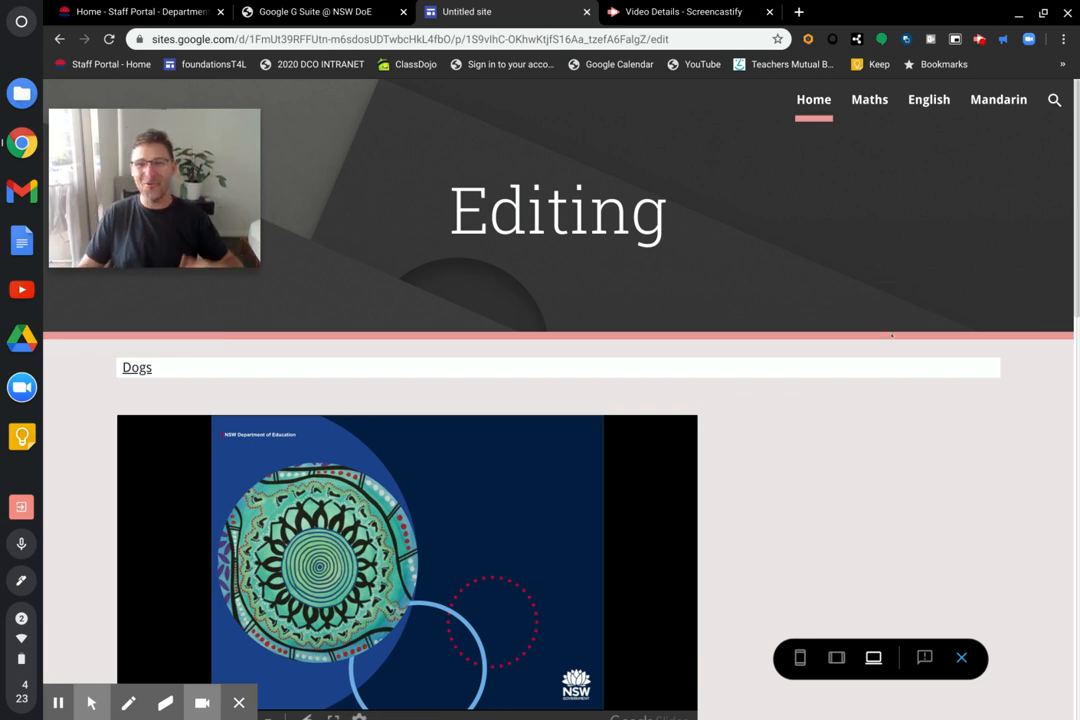
Step: Test the collapsible Dogs text near the end of the Home page by expanding and collapsing it twice
{"action": "scroll", "coordinate": [813, 367], "scroll_direction": "down", "scroll_amount": 10}
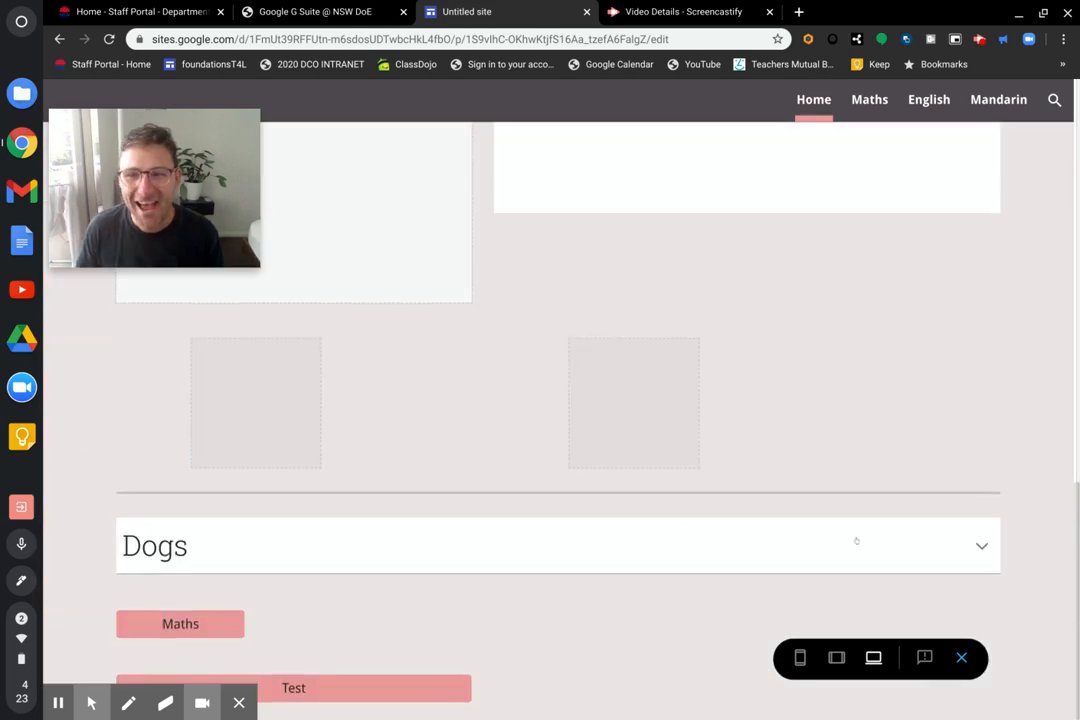
{"action": "left_click", "coordinate": [981, 545]}
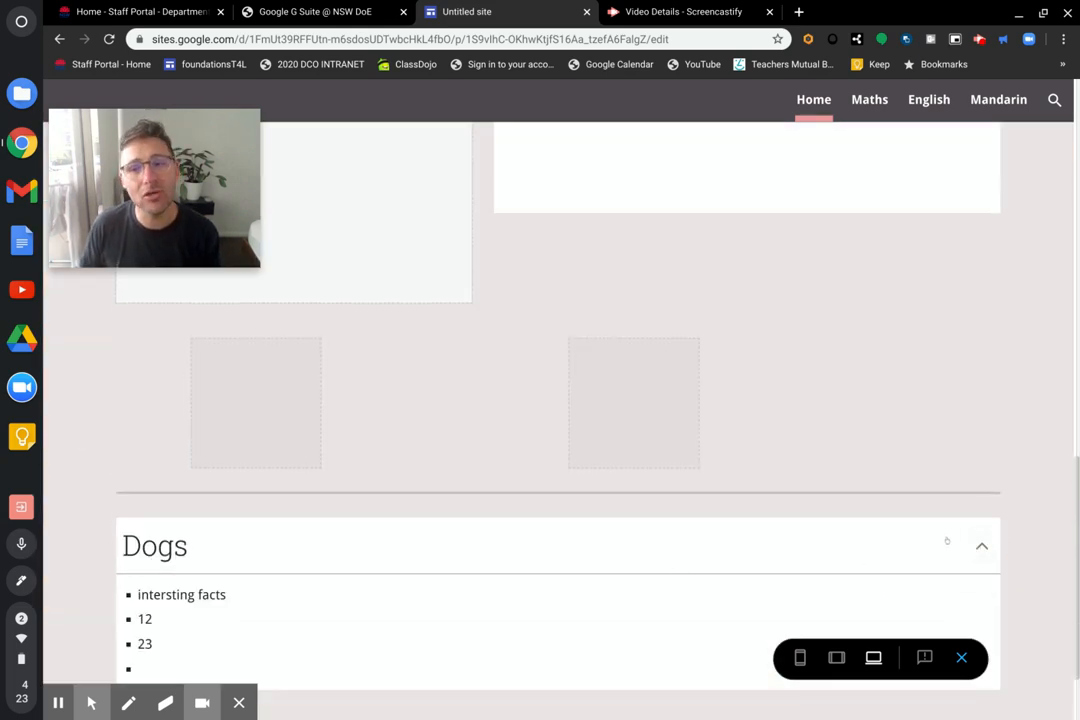
{"action": "left_click", "coordinate": [981, 546]}
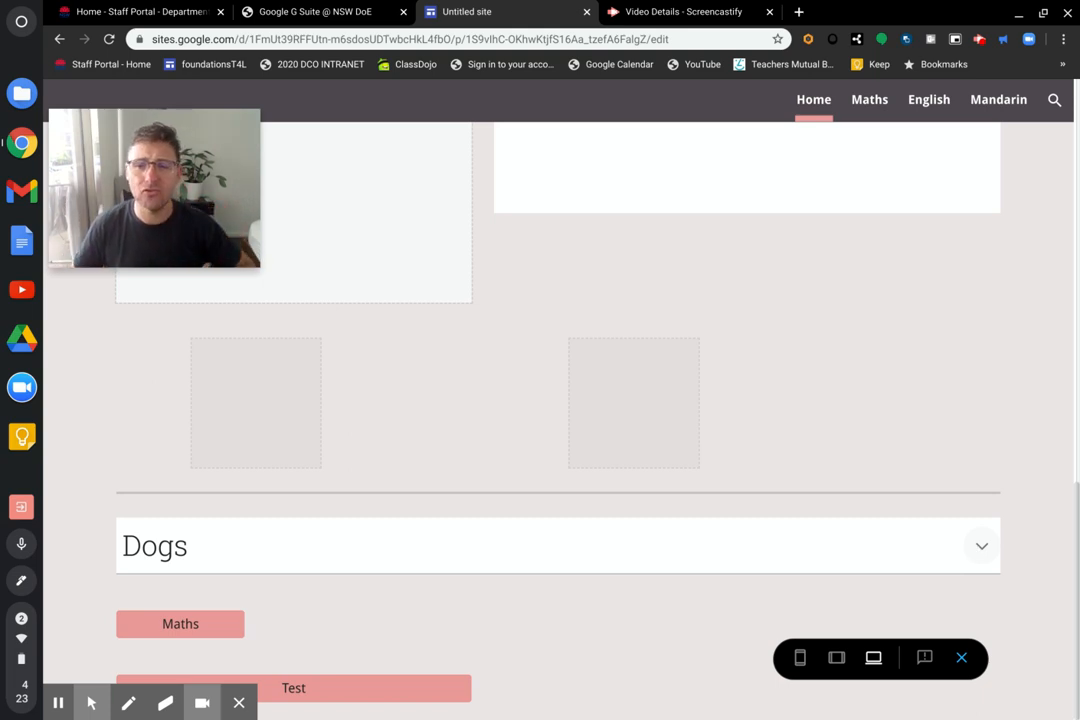
{"action": "left_click", "coordinate": [981, 546]}
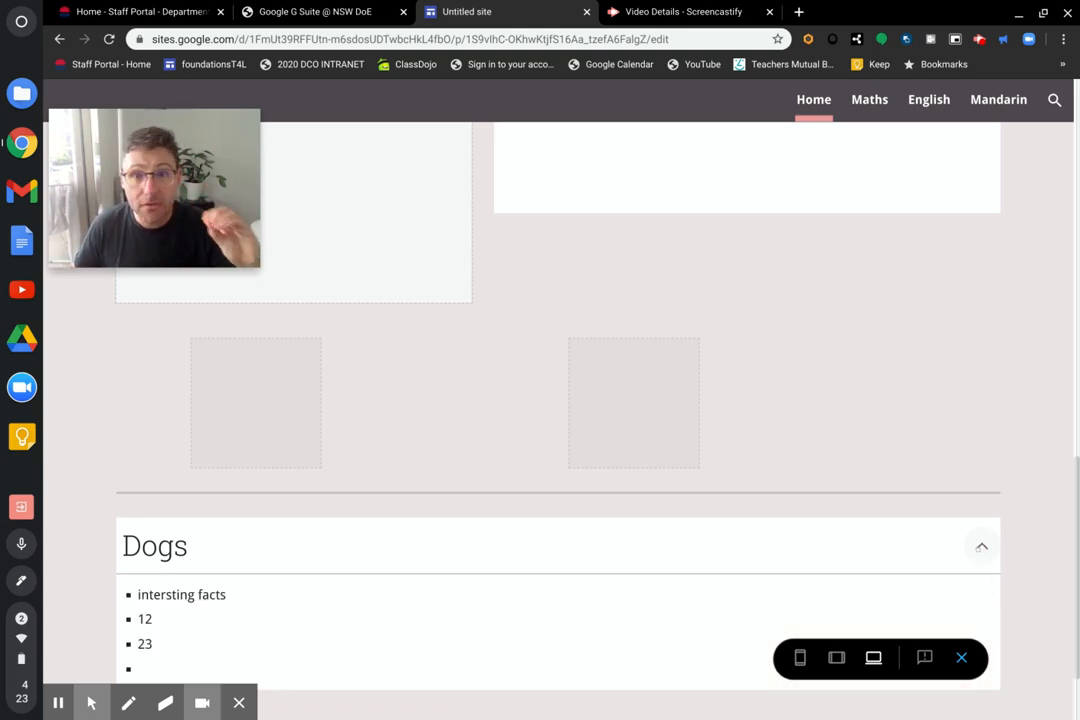
{"action": "left_click", "coordinate": [981, 546]}
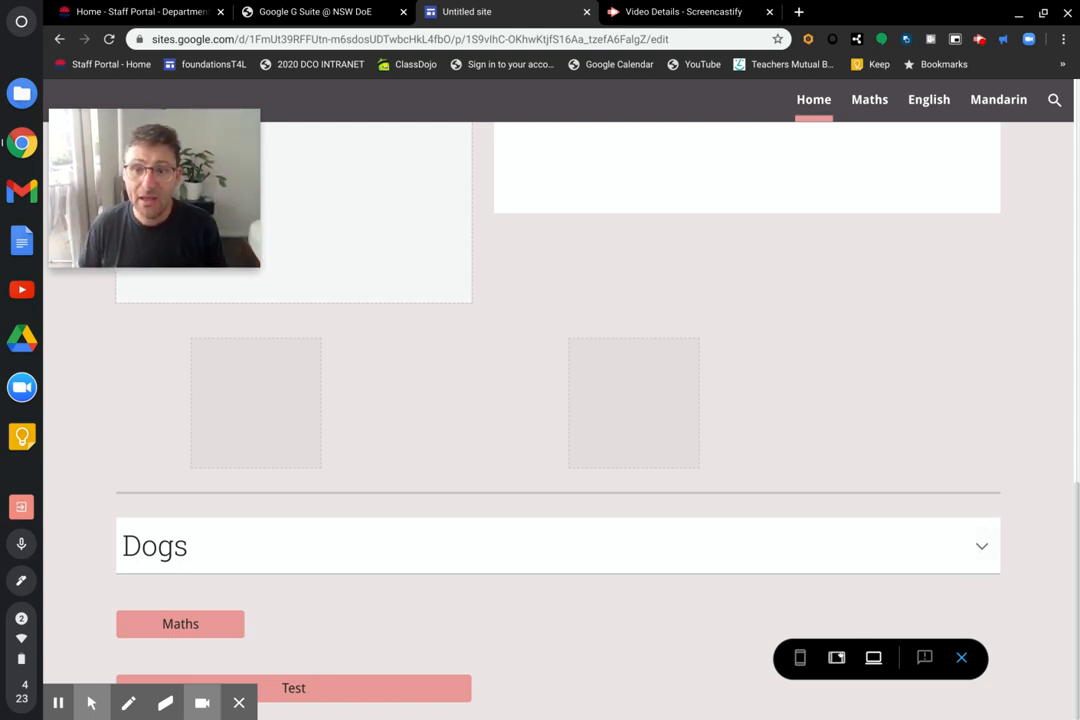
Step: Check the Home page in the tablet-size preview, from the buttons back up to the Editing header
{"action": "left_click", "coordinate": [837, 658]}
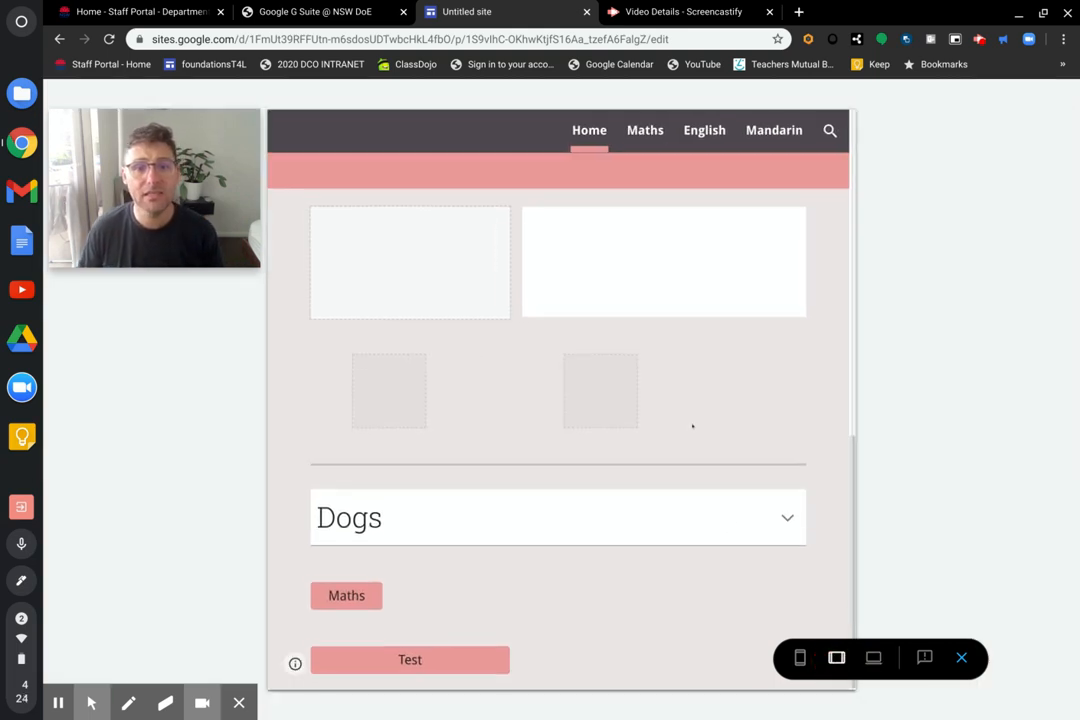
{"action": "scroll", "coordinate": [694, 400], "scroll_direction": "up", "scroll_amount": 6}
{"action": "scroll", "coordinate": [696, 377], "scroll_direction": "up", "scroll_amount": 3}
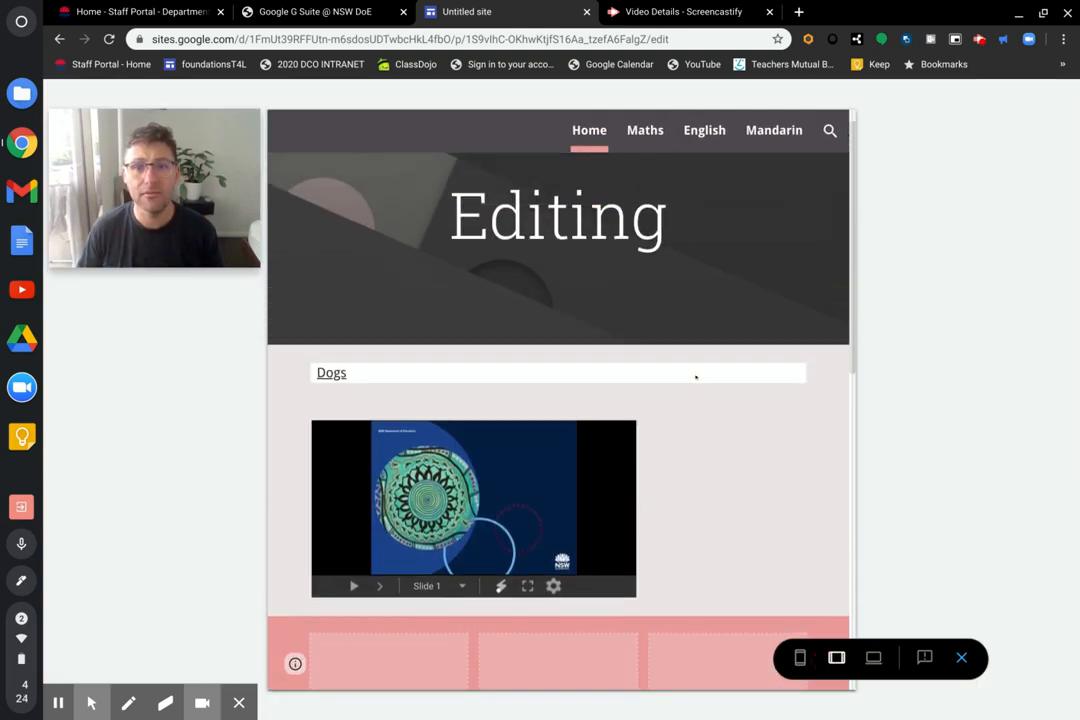
Step: Check the Home page and its navigation menu in the phone-size preview, and exit the preview
{"action": "left_click", "coordinate": [800, 657]}
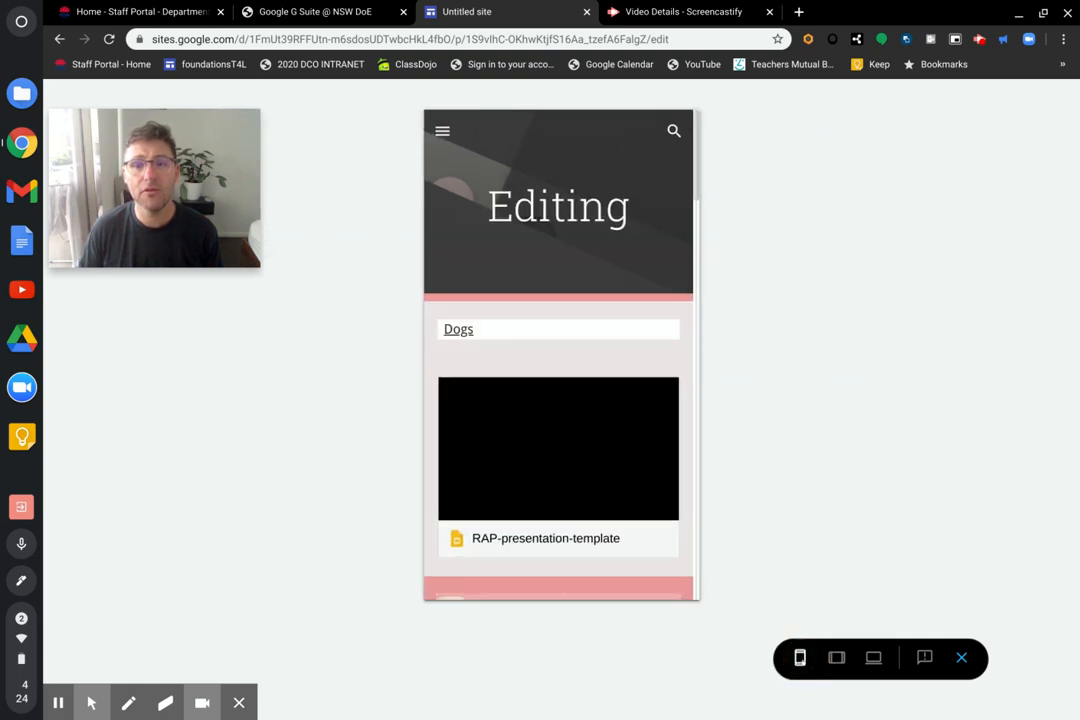
{"action": "scroll", "coordinate": [517, 306], "scroll_direction": "down", "scroll_amount": 5}
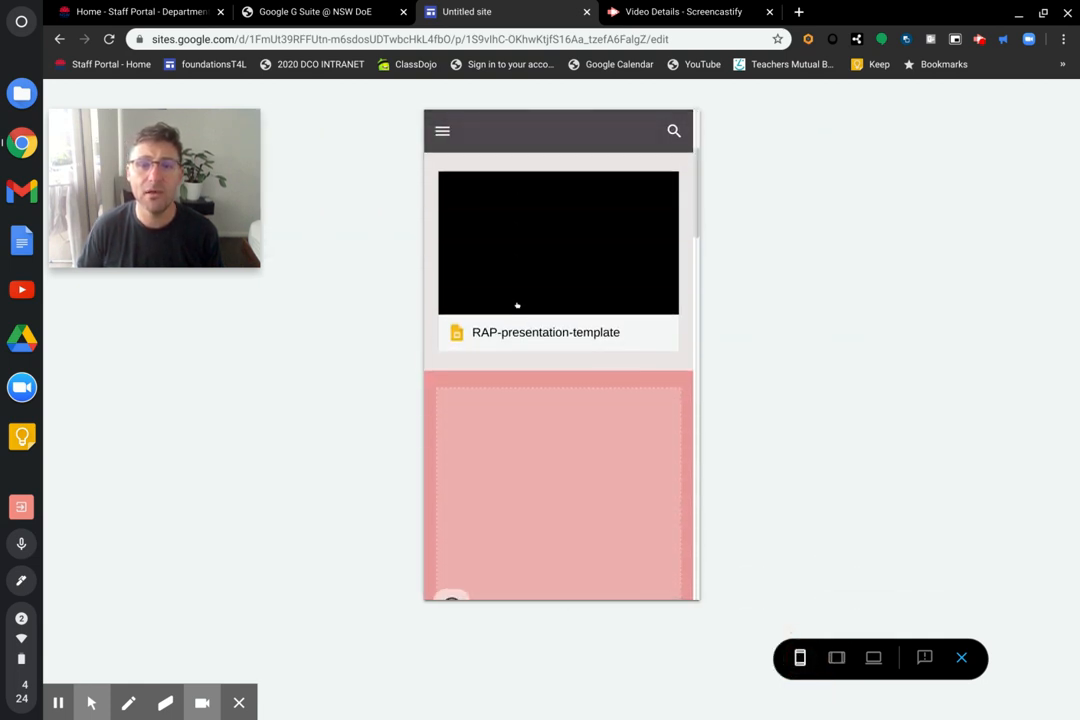
{"action": "scroll", "coordinate": [517, 306], "scroll_direction": "down", "scroll_amount": 3}
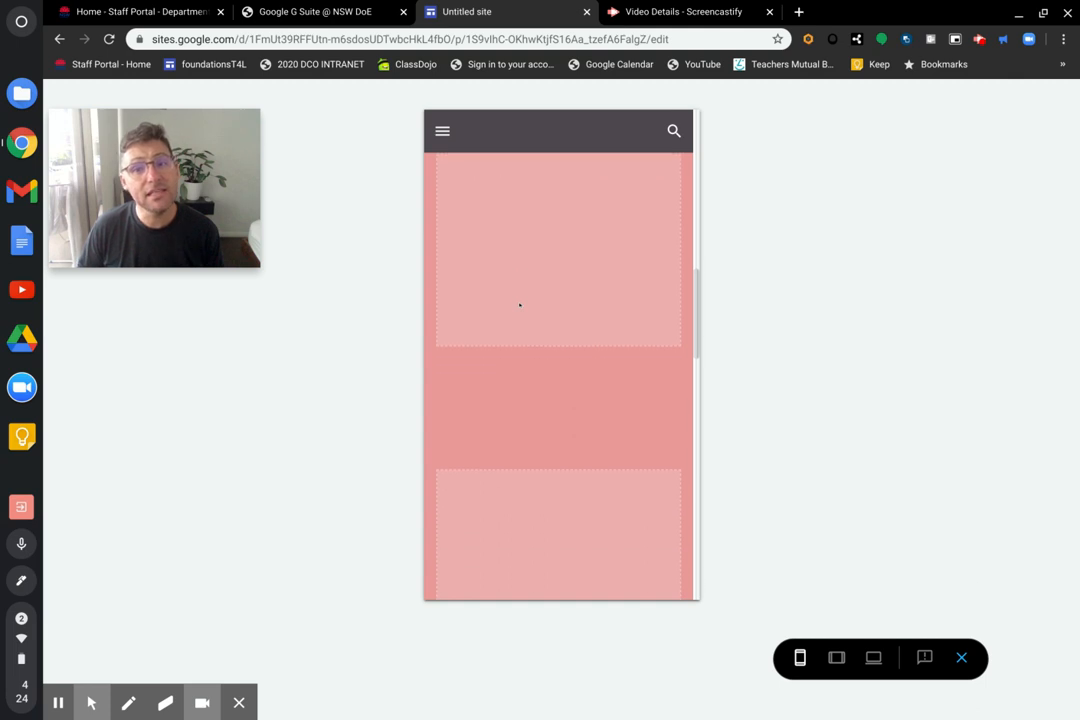
{"action": "scroll", "coordinate": [519, 305], "scroll_direction": "down", "scroll_amount": 5}
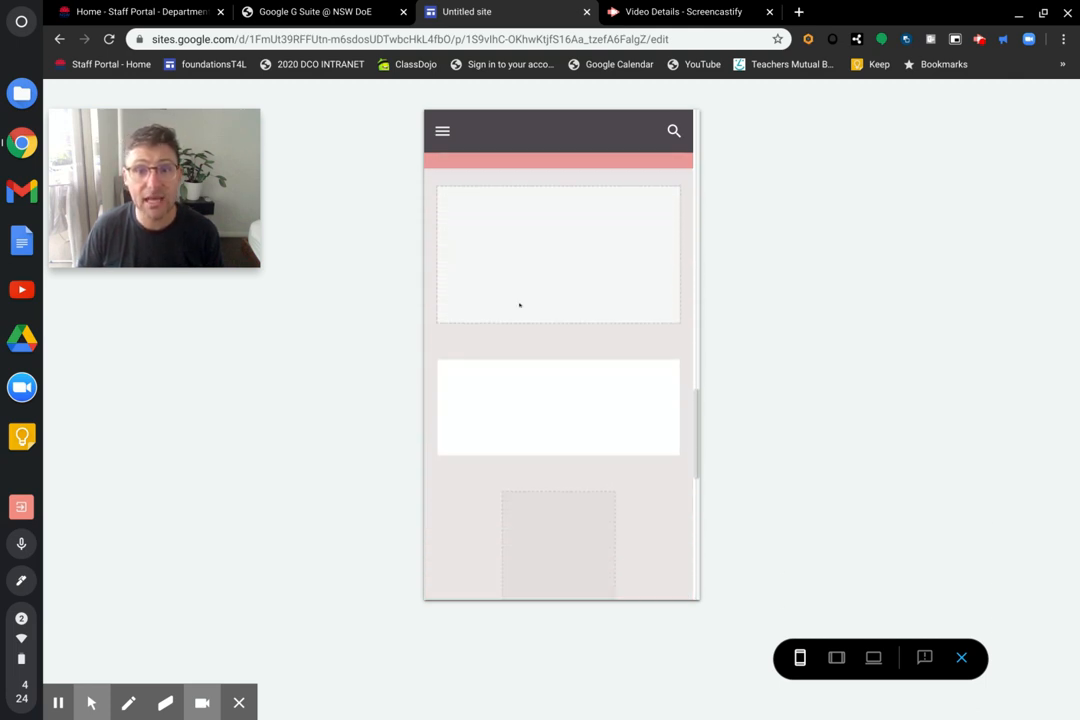
{"action": "left_click", "coordinate": [443, 133]}
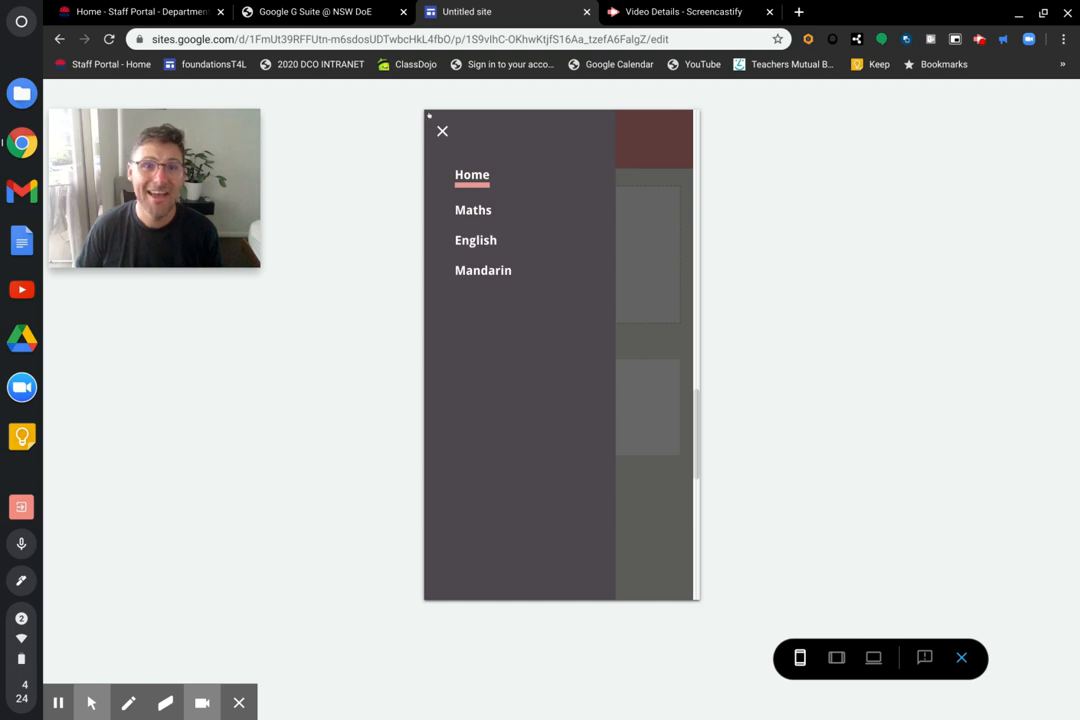
{"action": "left_click", "coordinate": [442, 131]}
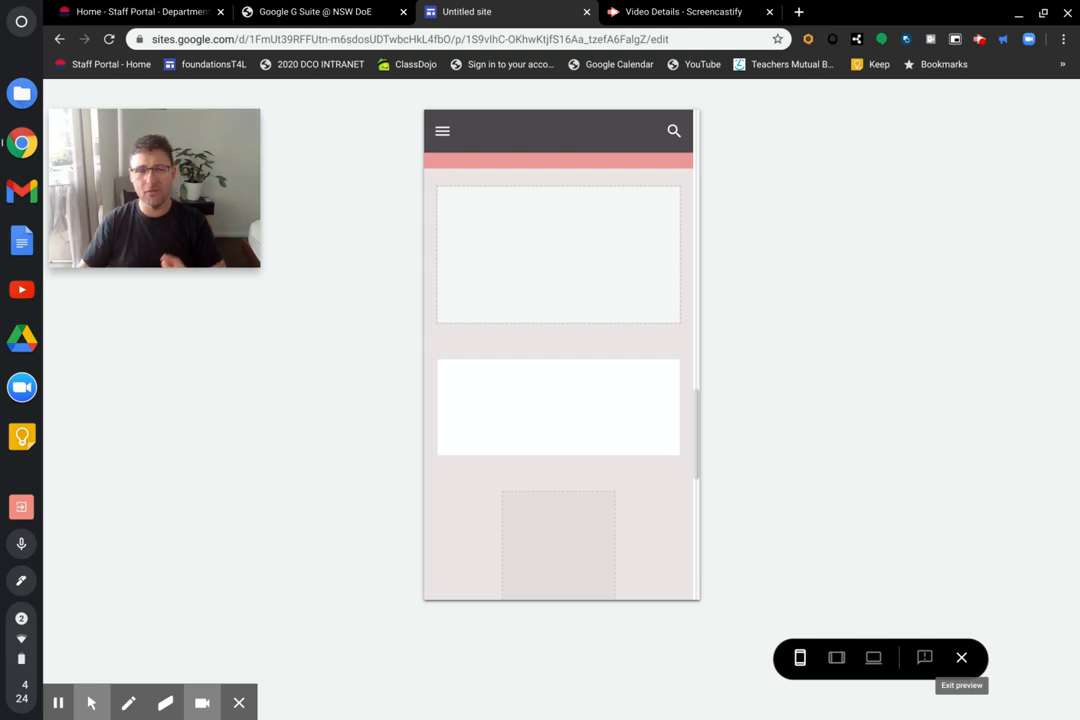
{"action": "left_click", "coordinate": [961, 657]}
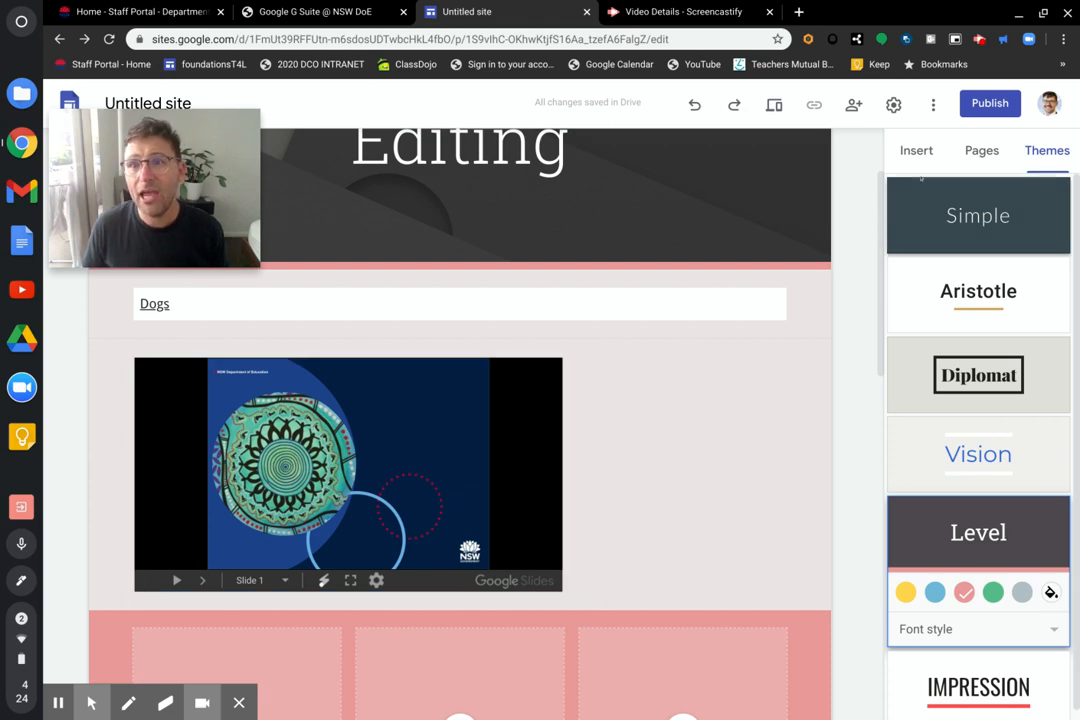
Step: Review who can open the draft link, and publish the site with the web address testingsite
{"action": "left_click", "coordinate": [984, 104]}
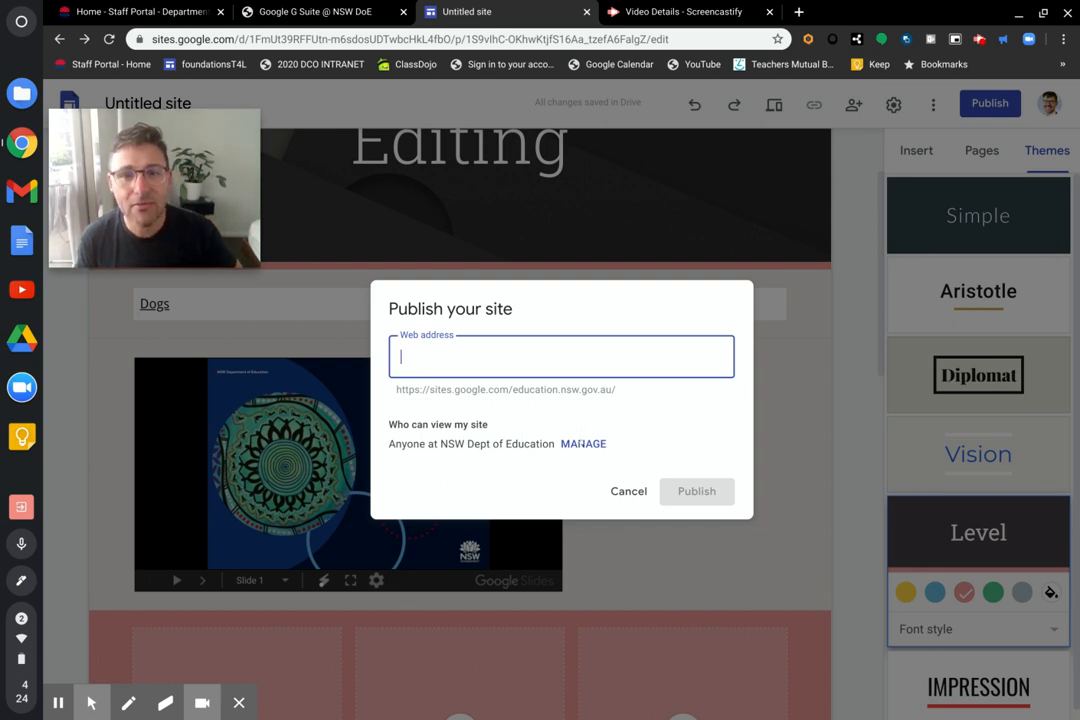
{"action": "left_click", "coordinate": [582, 443]}
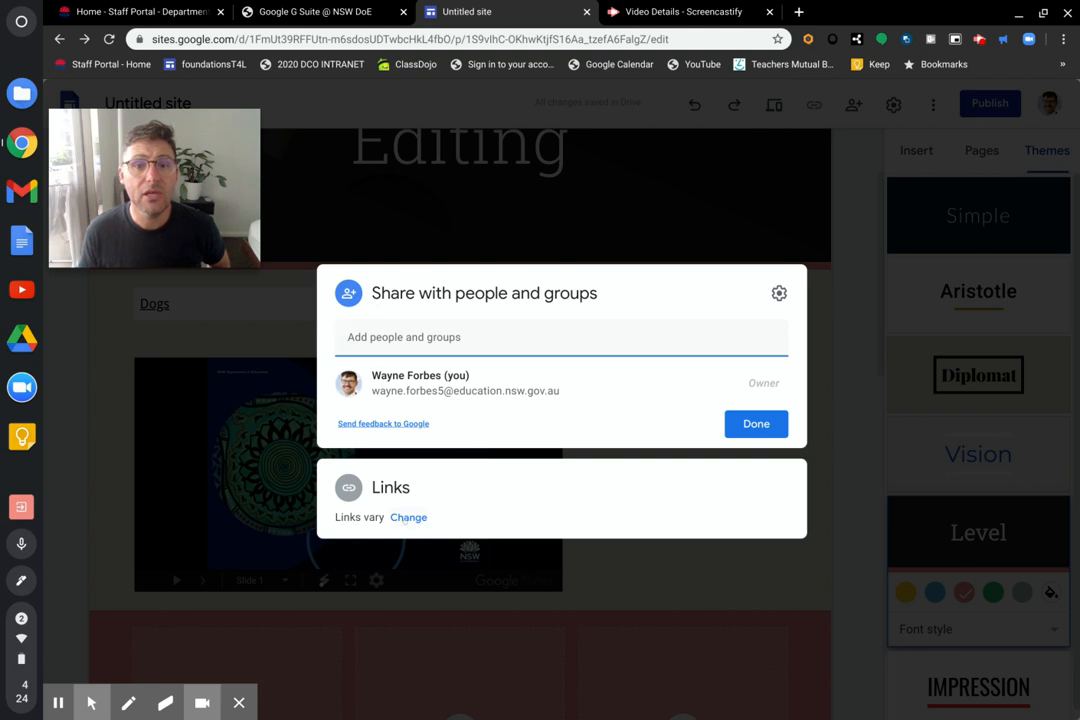
{"action": "left_click", "coordinate": [407, 518]}
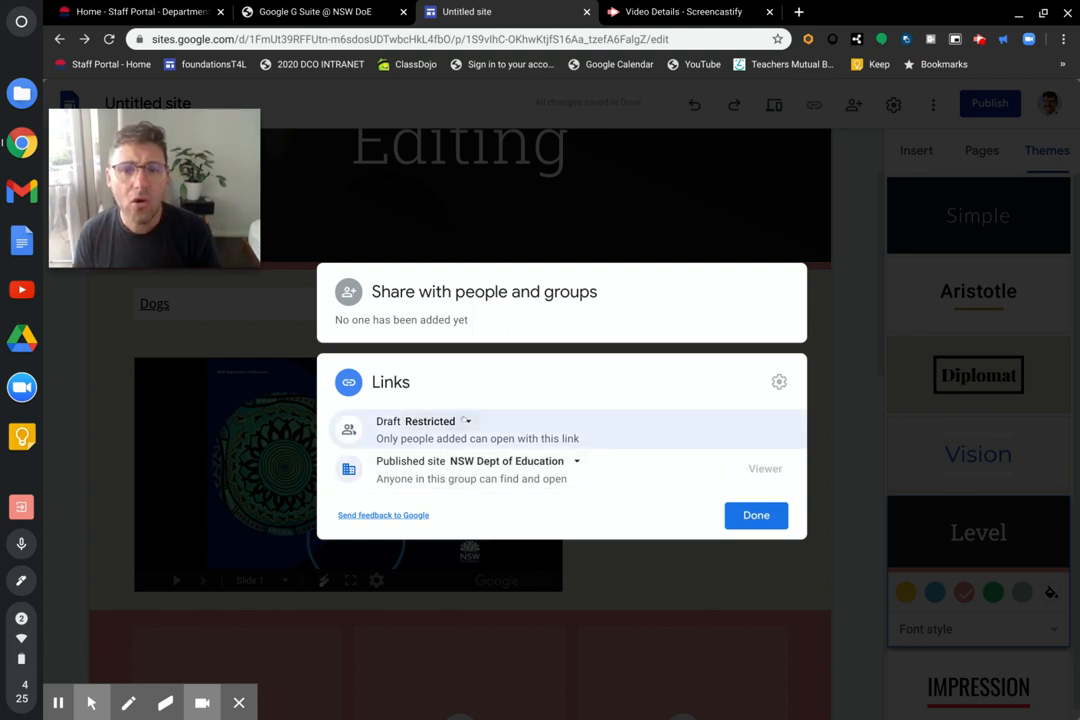
{"action": "left_click", "coordinate": [464, 421]}
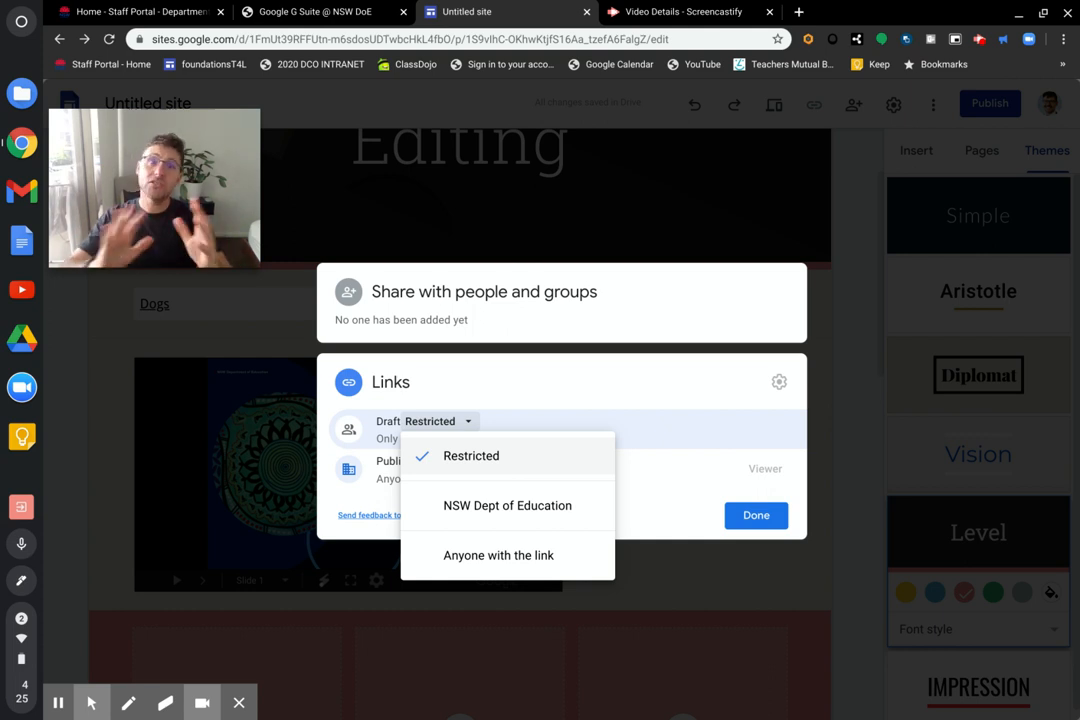
{"action": "left_click", "coordinate": [705, 200]}
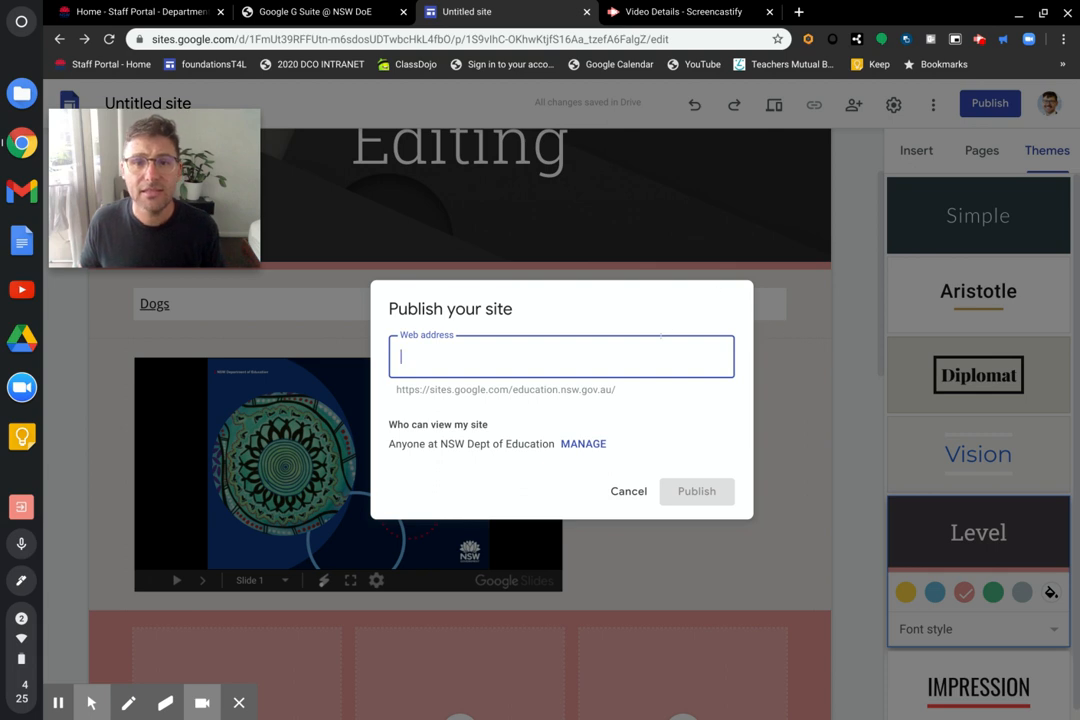
{"action": "type", "text": "testingsite"}
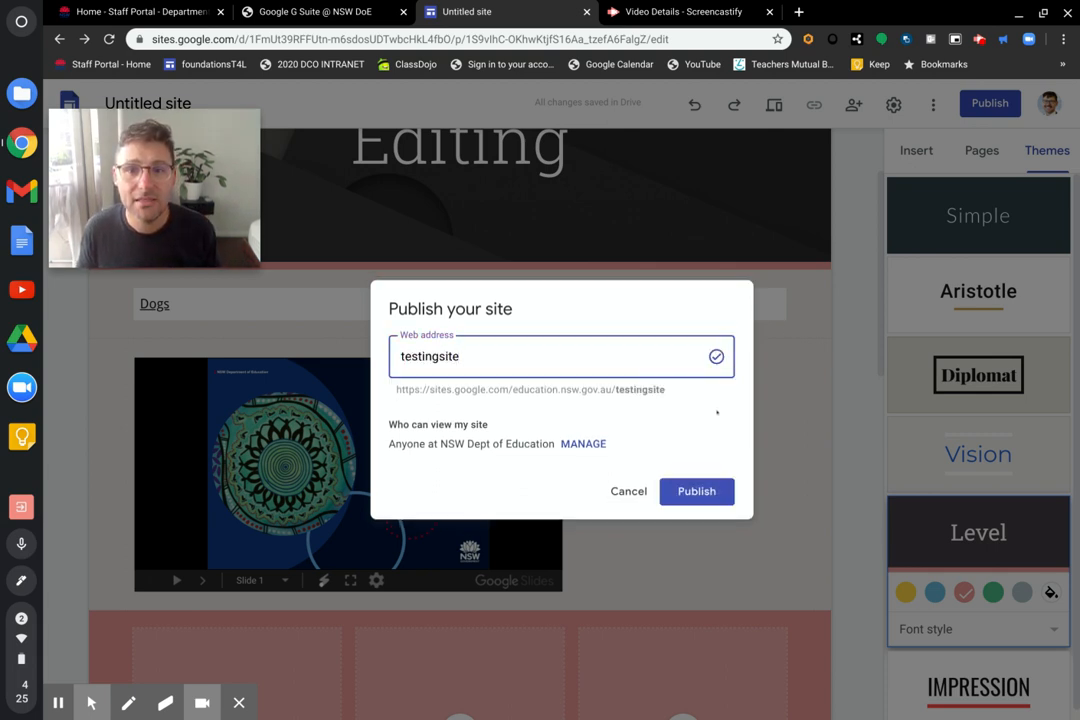
{"action": "left_click", "coordinate": [695, 493]}
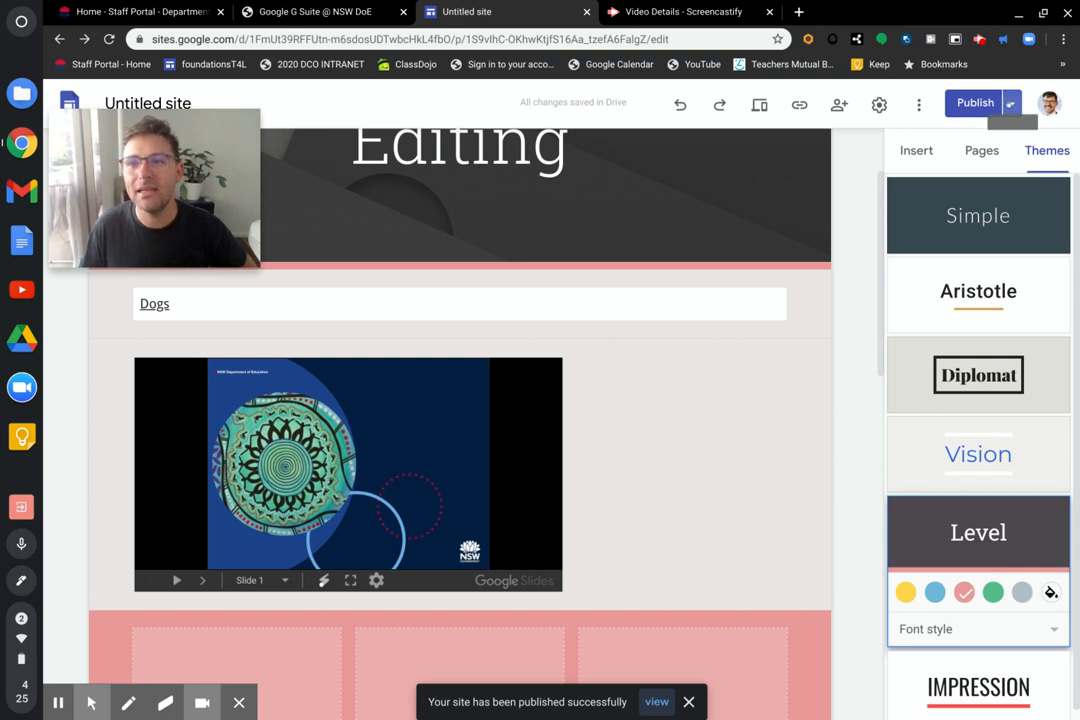
Step: Examine the published site's publishing options, its sharing settings and the published site link
{"action": "left_click", "coordinate": [1012, 103]}
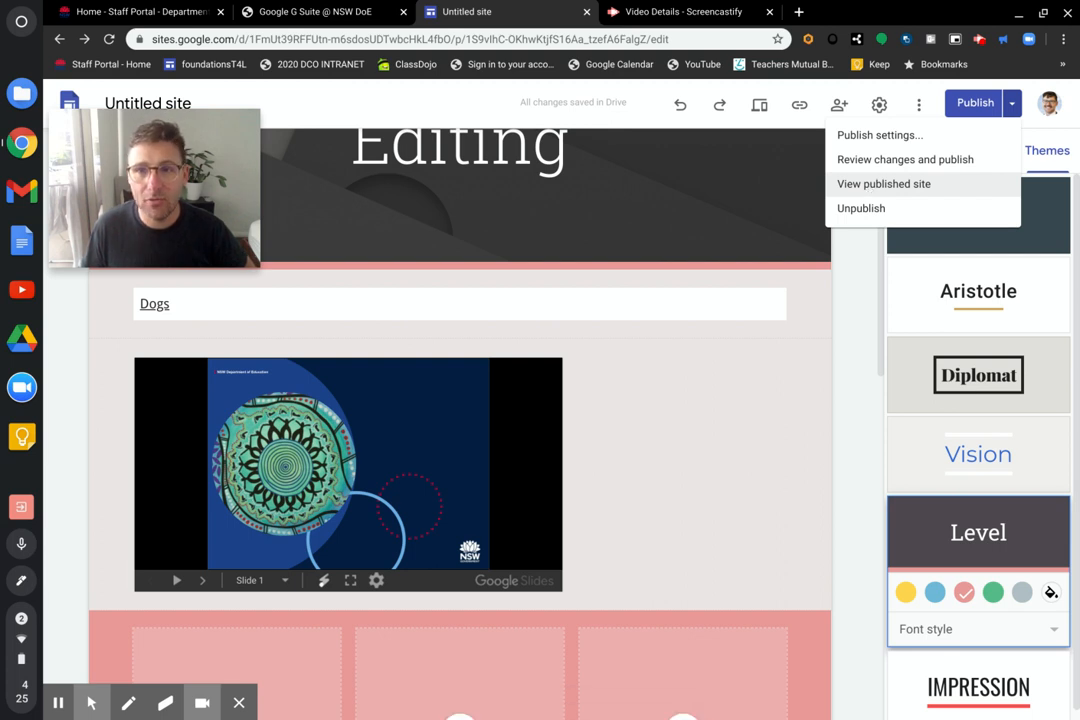
{"action": "left_click", "coordinate": [846, 338]}
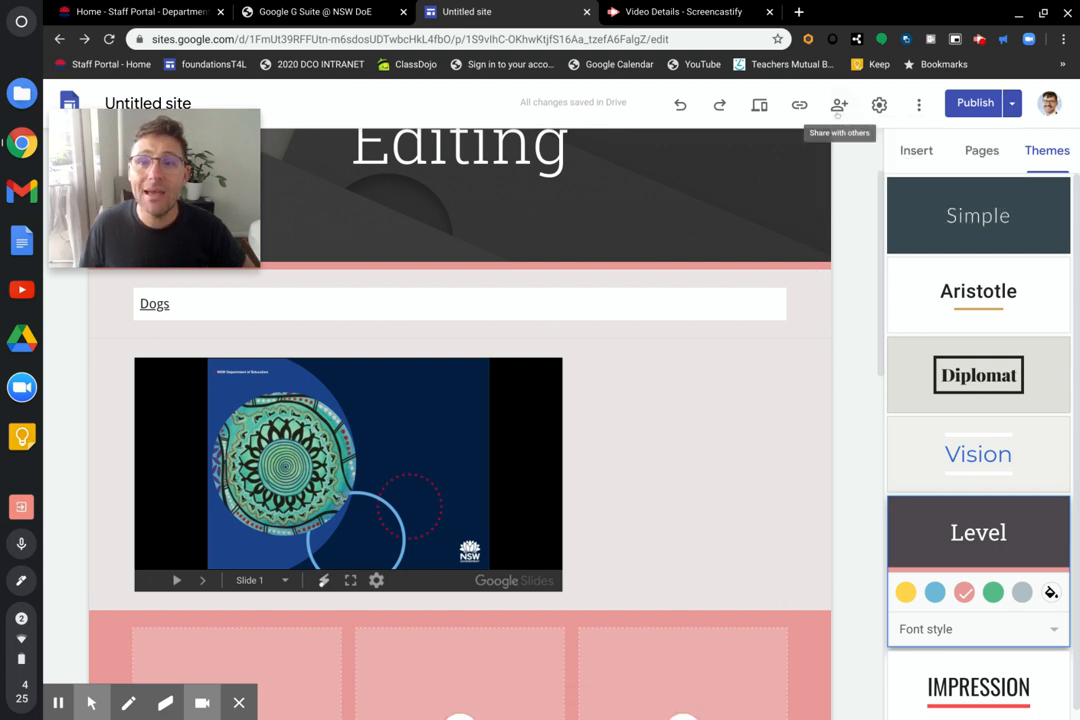
{"action": "left_click", "coordinate": [837, 110]}
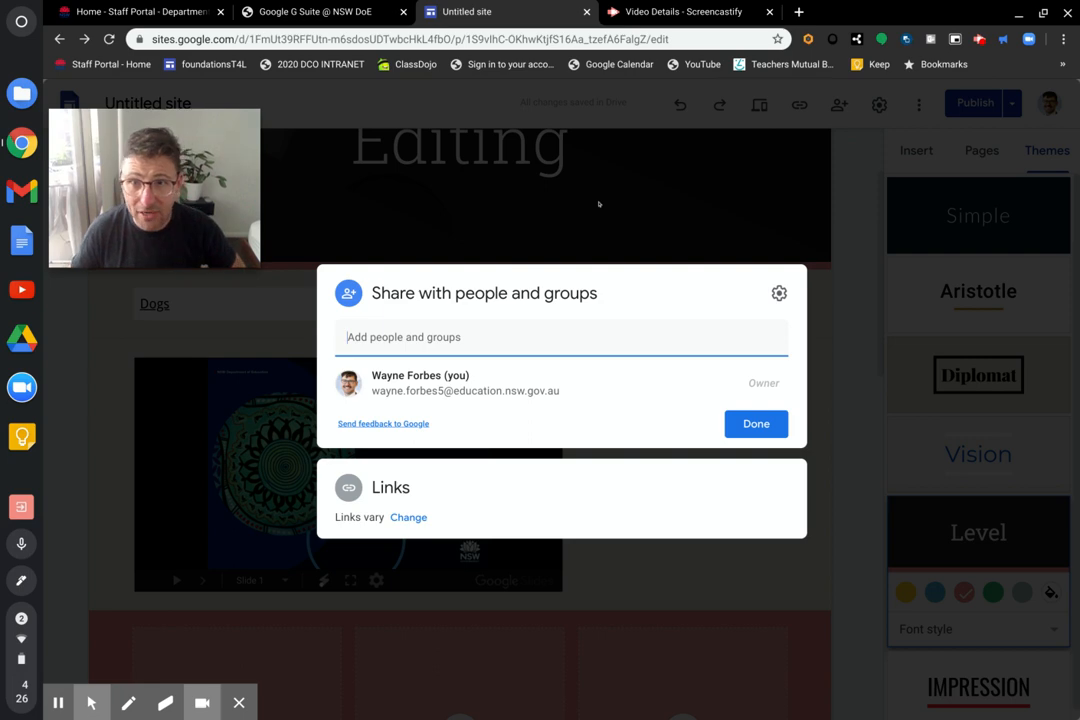
{"action": "left_click", "coordinate": [599, 204]}
{"action": "left_click", "coordinate": [799, 104]}
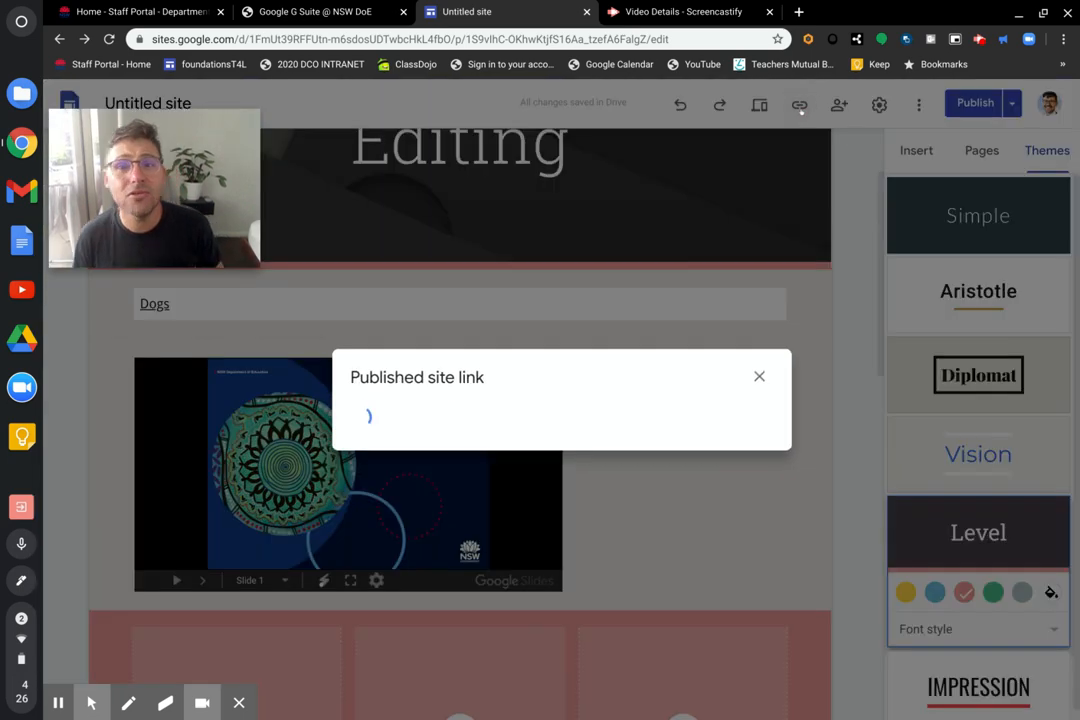
{"action": "left_click", "coordinate": [719, 401]}
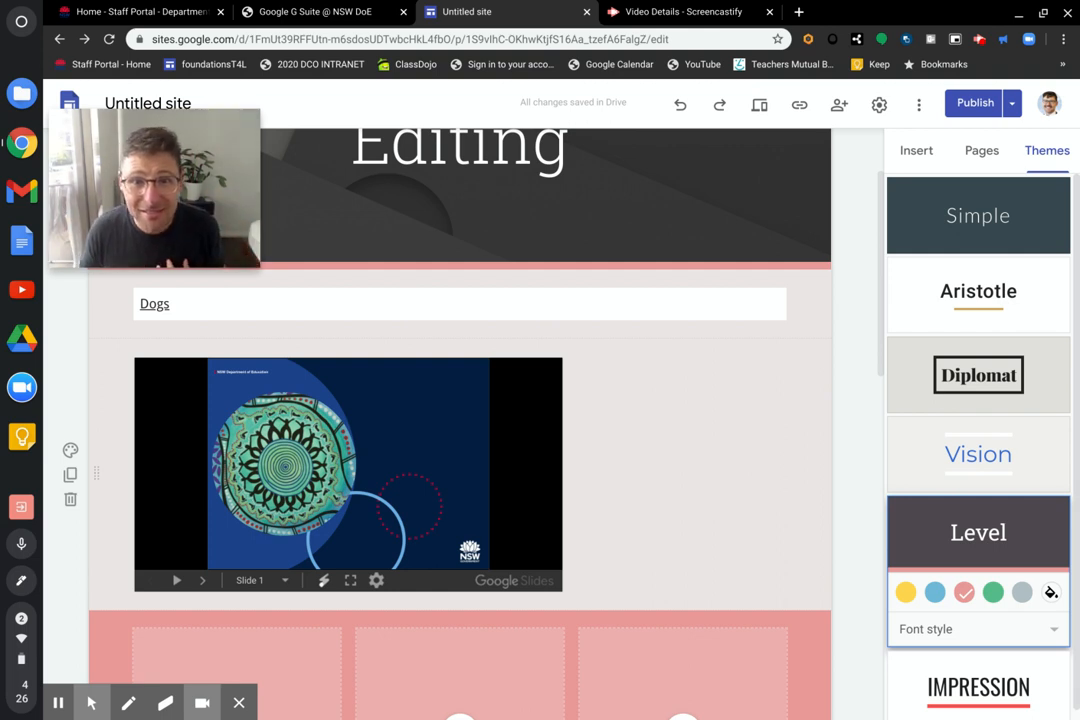
{"action": "scroll", "coordinate": [711, 460], "scroll_direction": "down", "scroll_amount": 4}
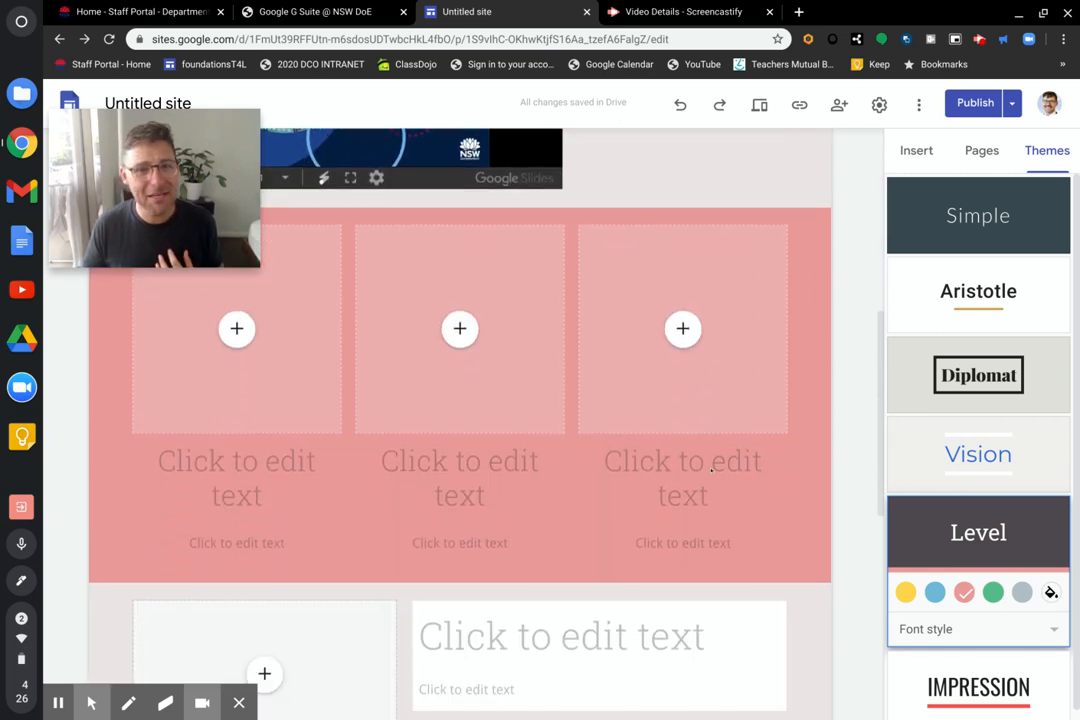
{"action": "scroll", "coordinate": [708, 462], "scroll_direction": "up", "scroll_amount": 1}
{"action": "scroll", "coordinate": [708, 462], "scroll_direction": "up", "scroll_amount": 3}
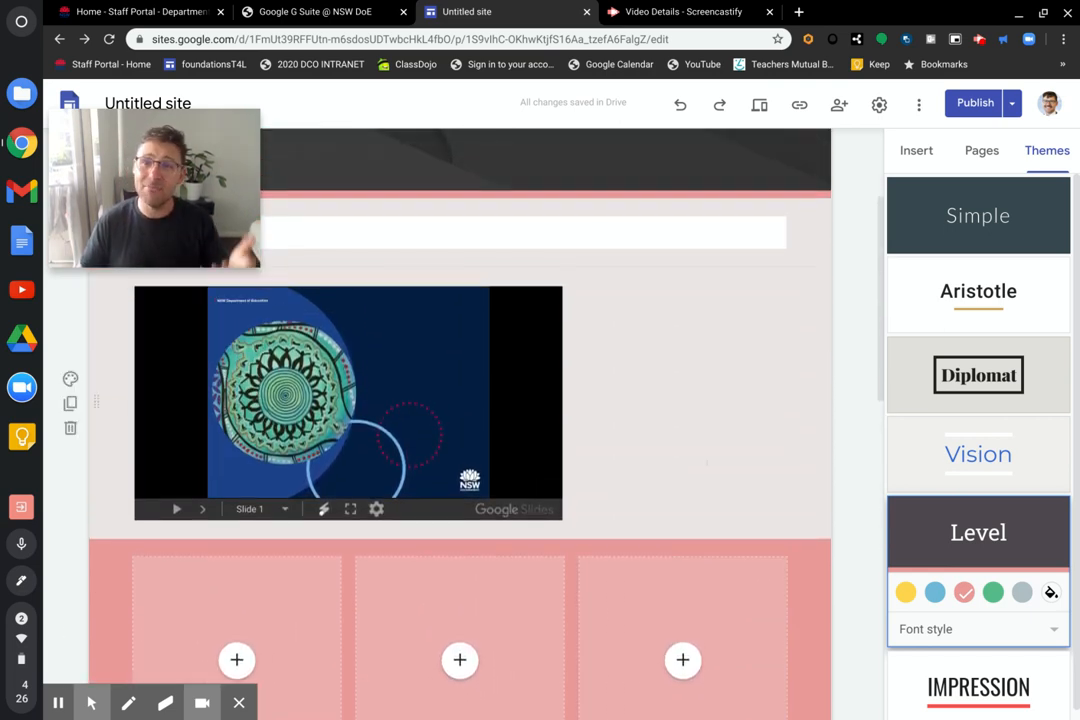
{"action": "left_click", "coordinate": [985, 153]}
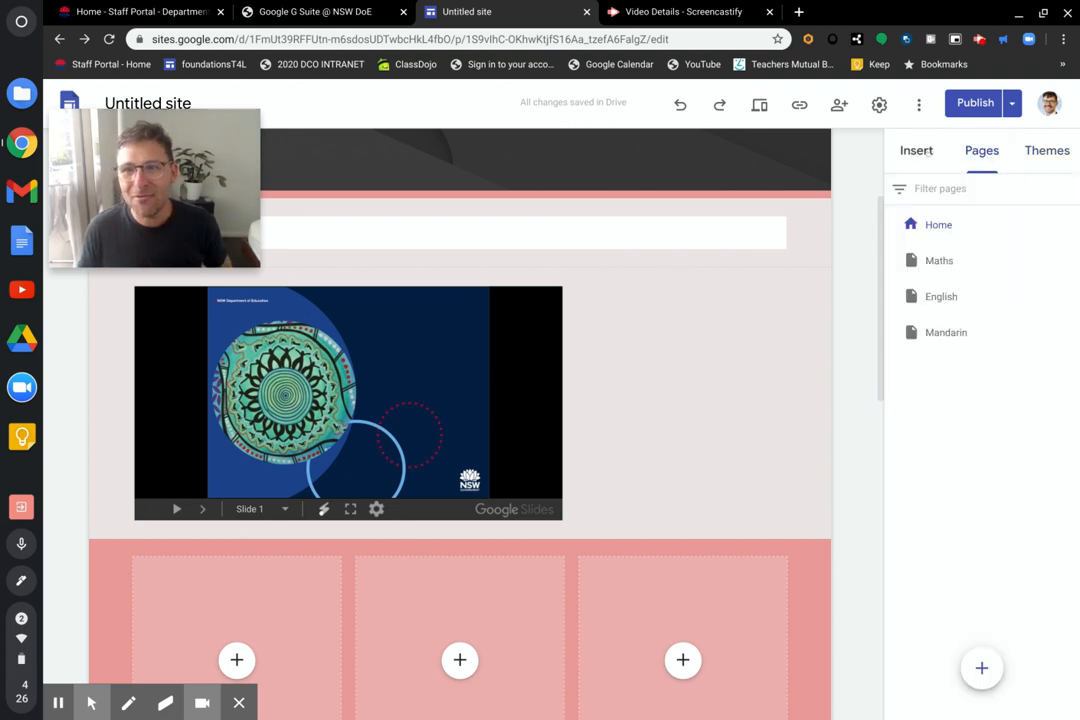
{"action": "left_click", "coordinate": [916, 150]}
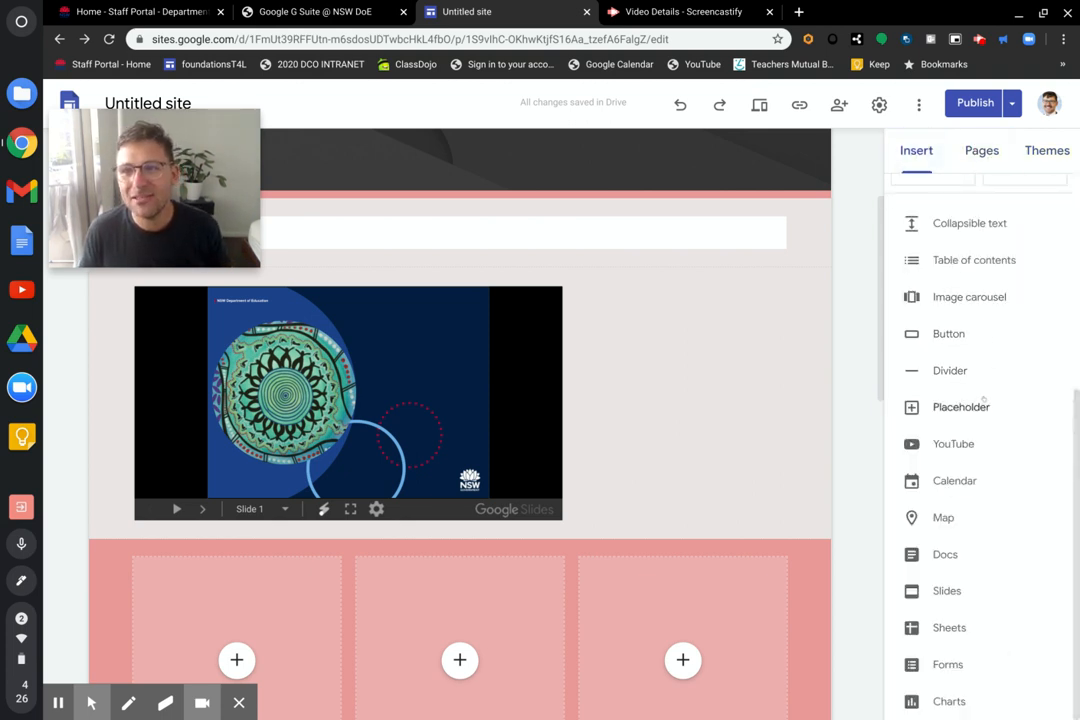
{"action": "scroll", "coordinate": [982, 402], "scroll_direction": "up", "scroll_amount": 4}
{"action": "scroll", "coordinate": [980, 391], "scroll_direction": "down", "scroll_amount": 3}
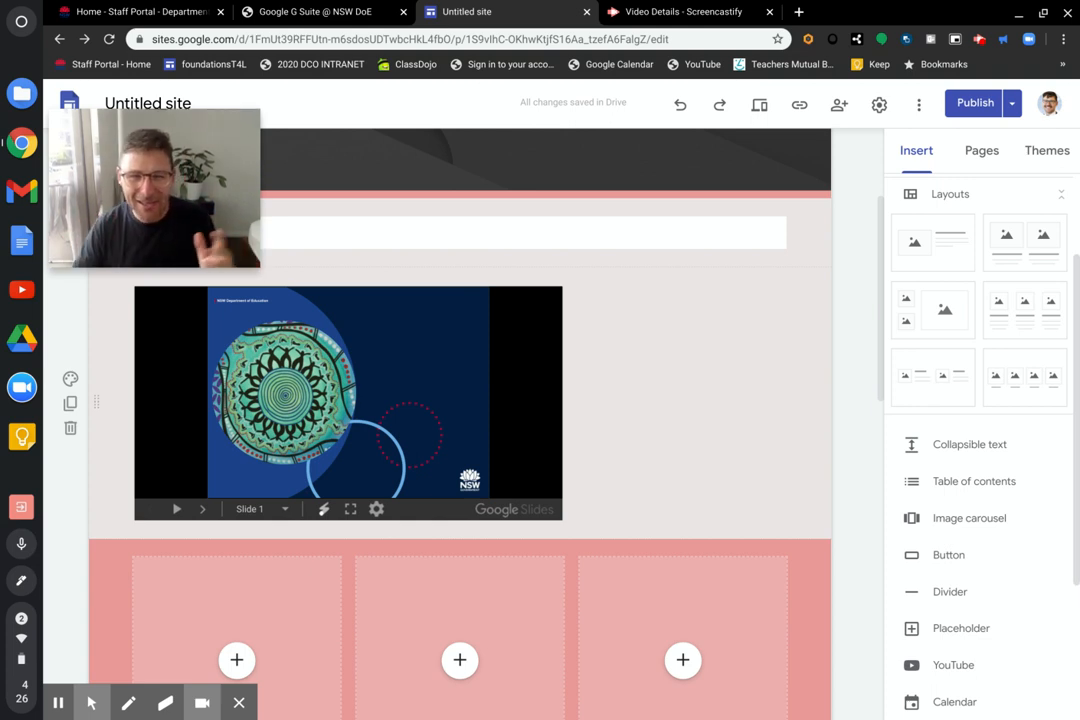
{"action": "double_click", "coordinate": [703, 373]}
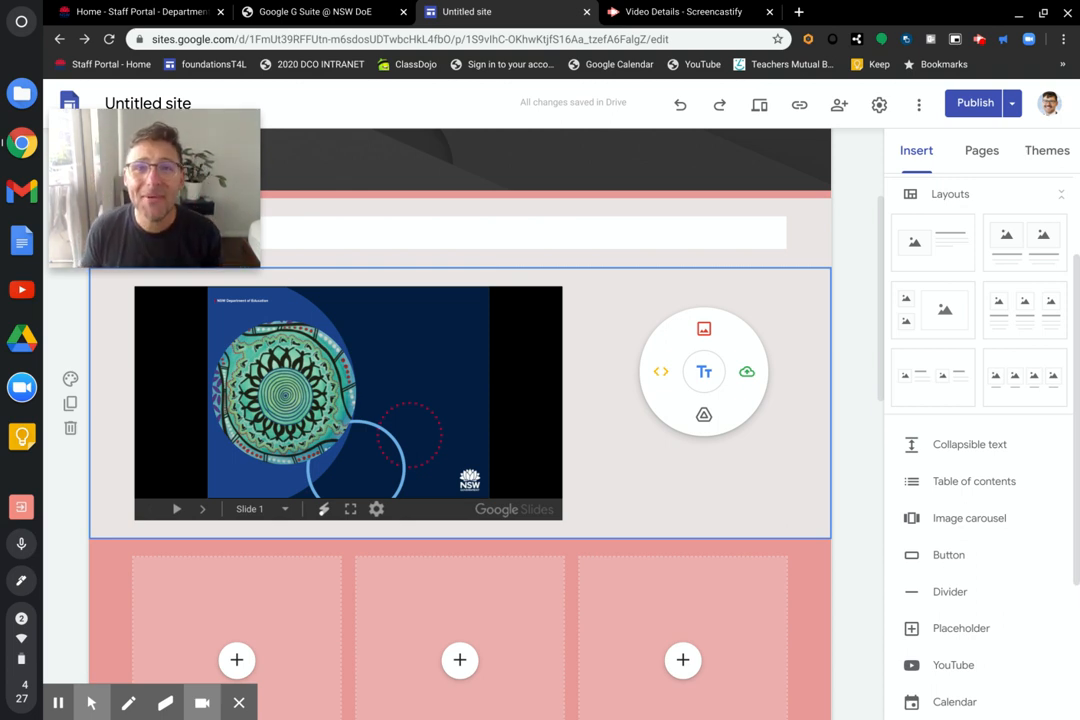
{"action": "left_click", "coordinate": [858, 309]}
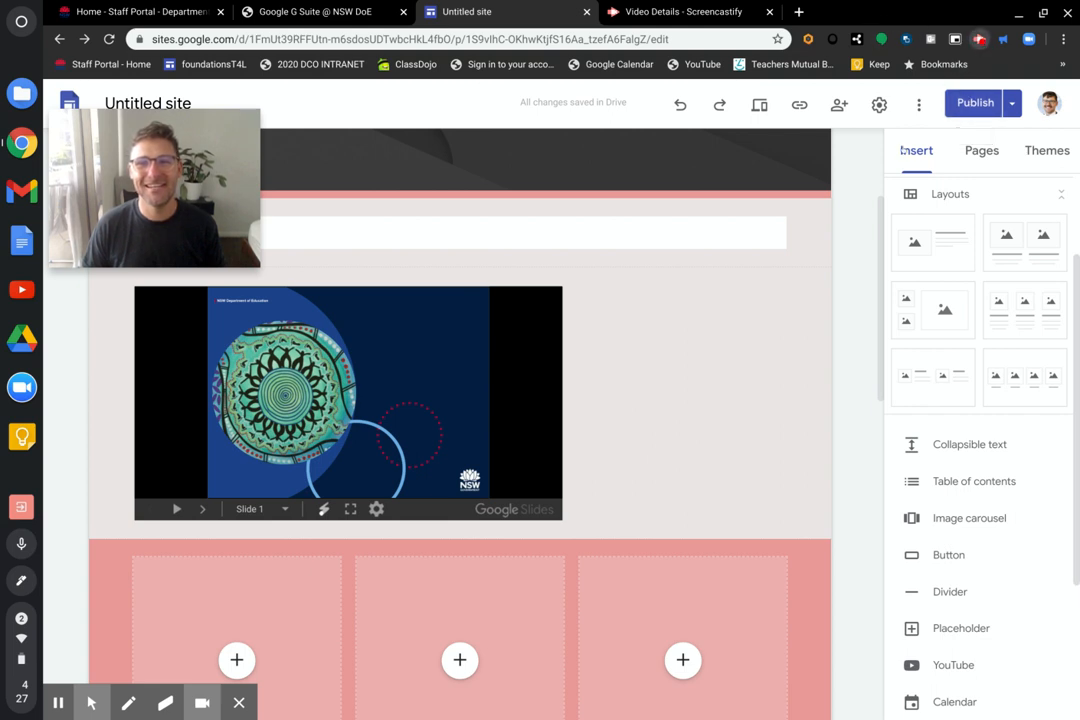
{"action": "left_click", "coordinate": [979, 39]}
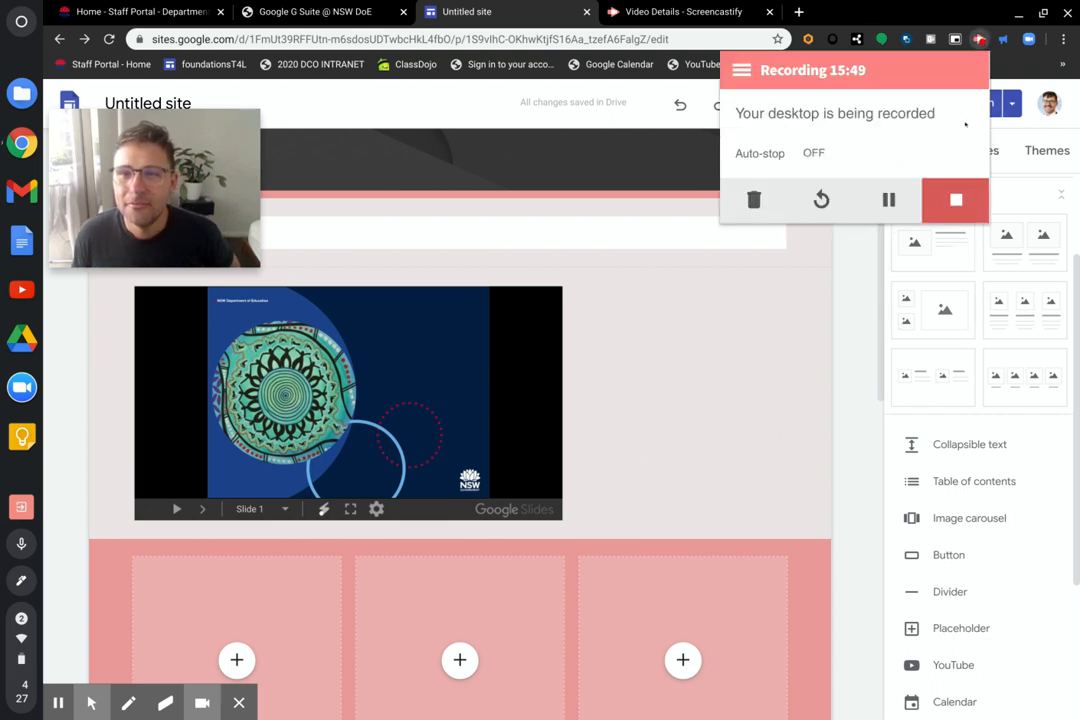